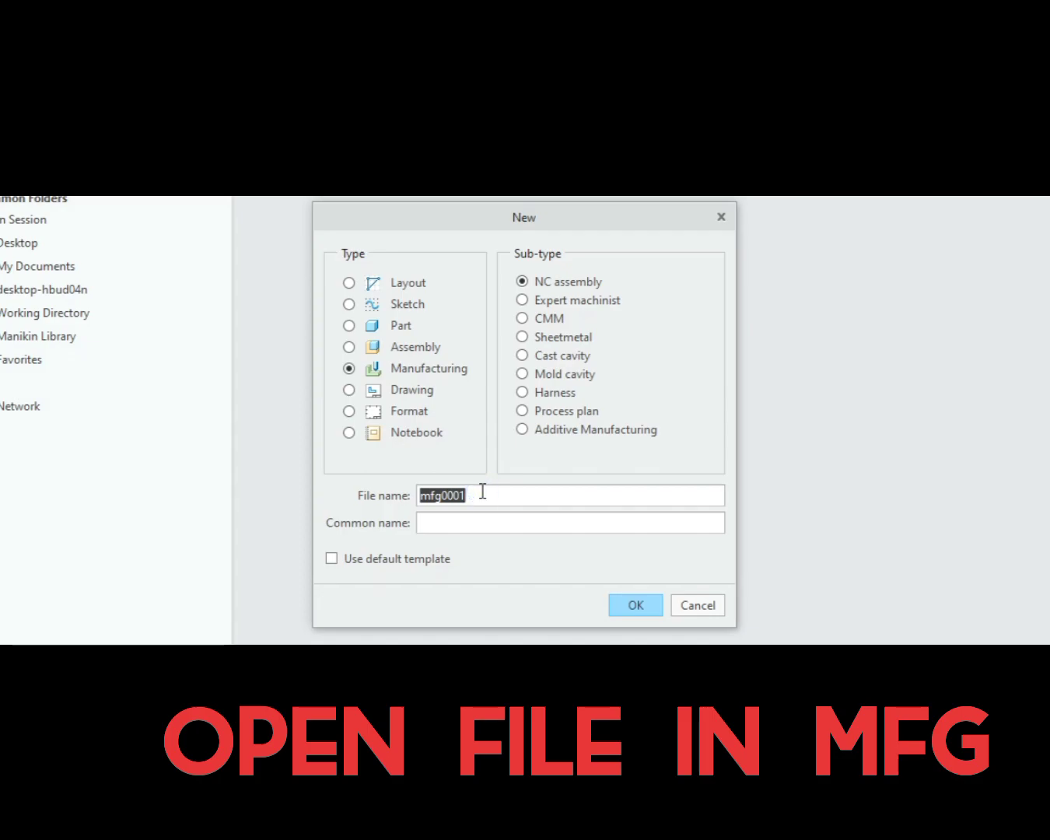
Step: Create a manufacturing NC assembly named CAVITY_INSERT using the mmns_mfg_nc_rel template
click(627, 599)
scroll(434, 353, down, 1)
click(438, 361)
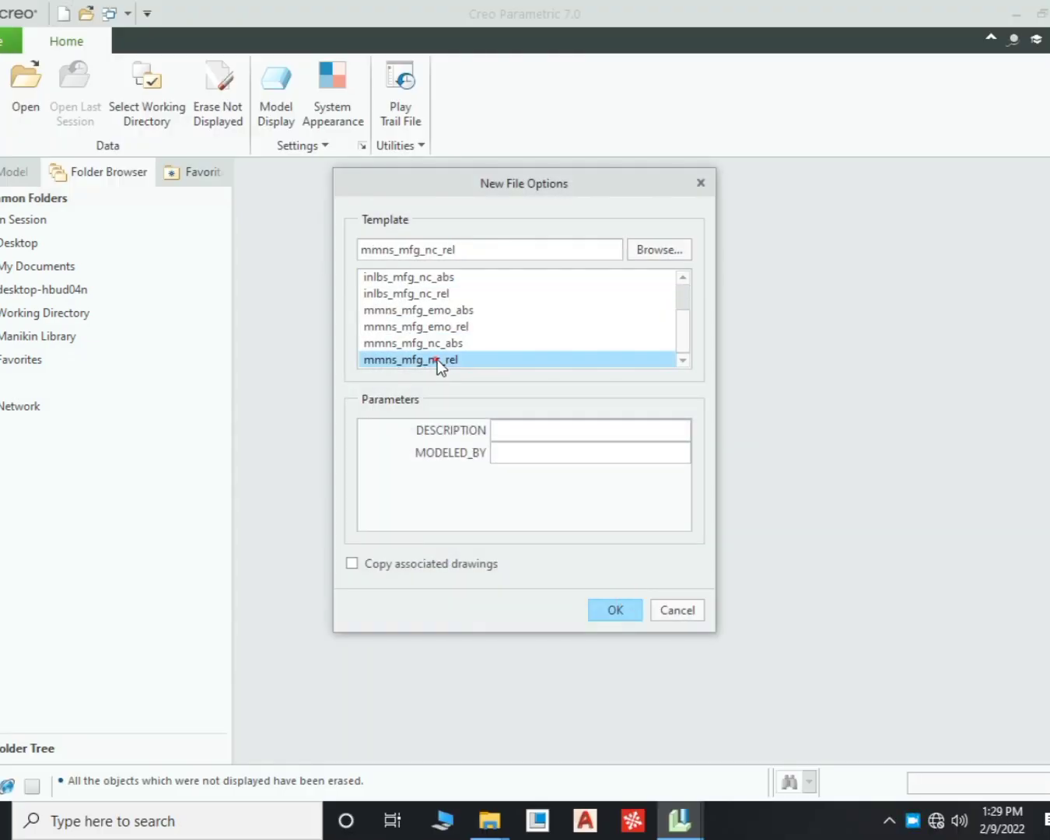
click(635, 609)
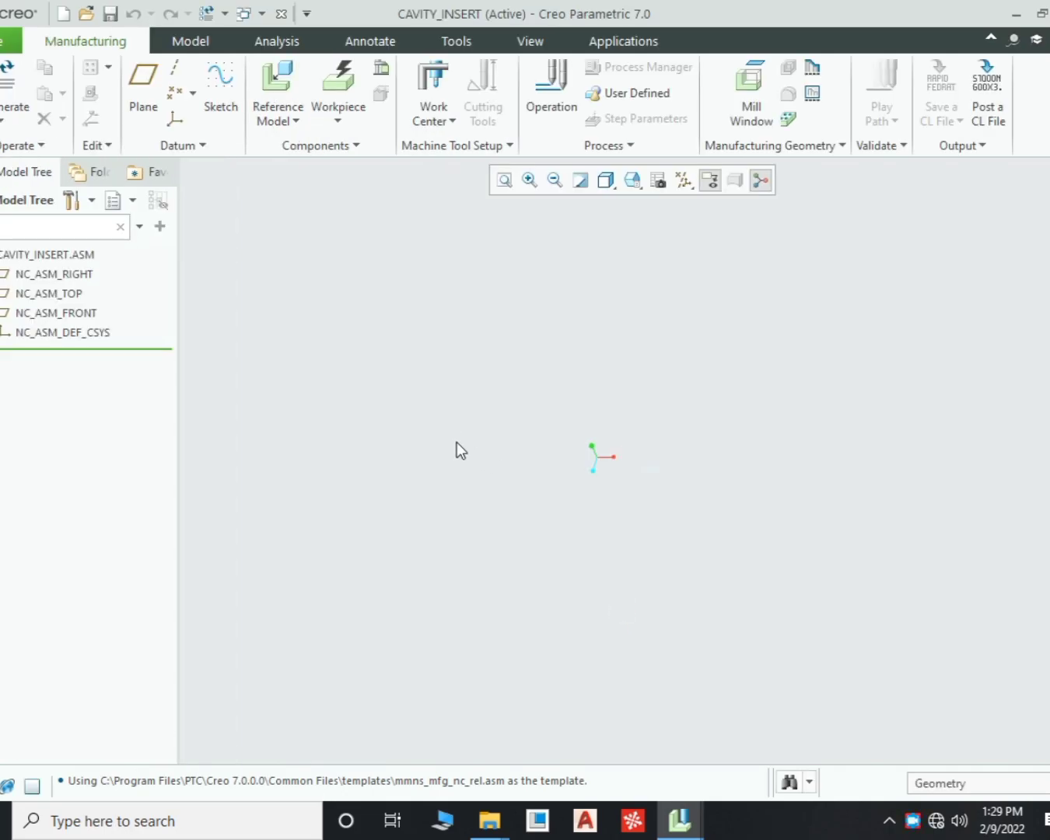
Step: Hide the NC assembly's three default datum planes and its default coordinate system
click(66, 333)
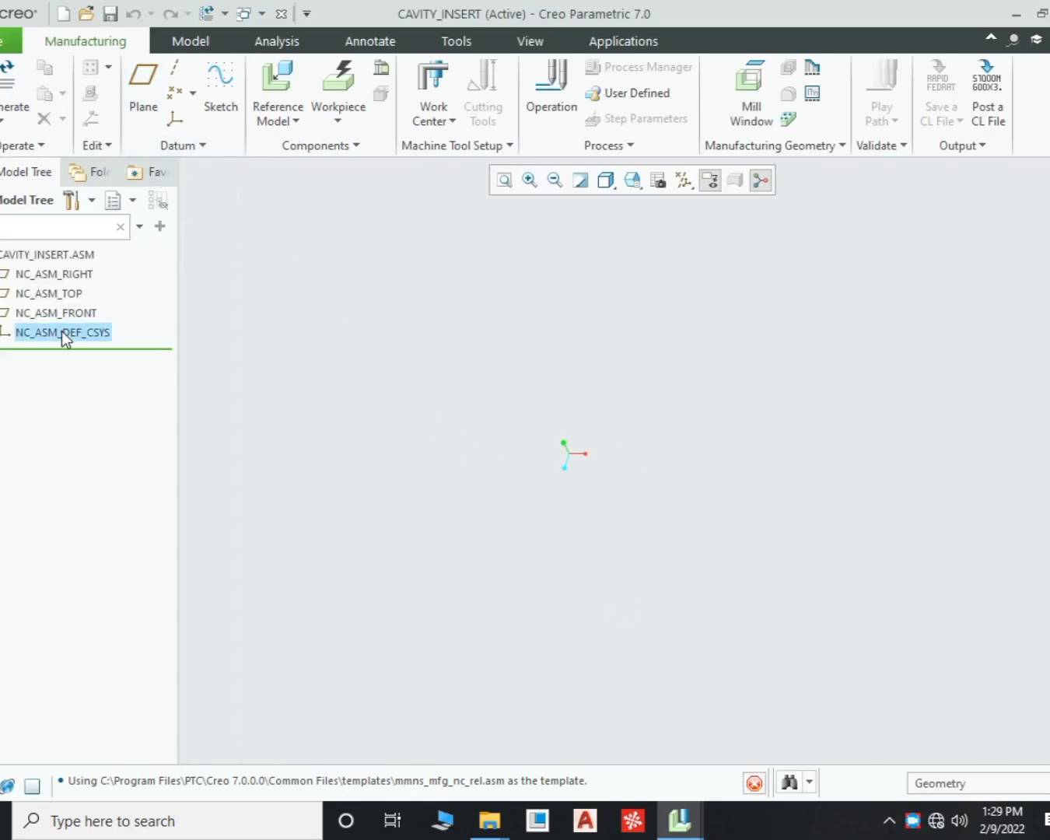
shift+click(48, 269)
click(77, 206)
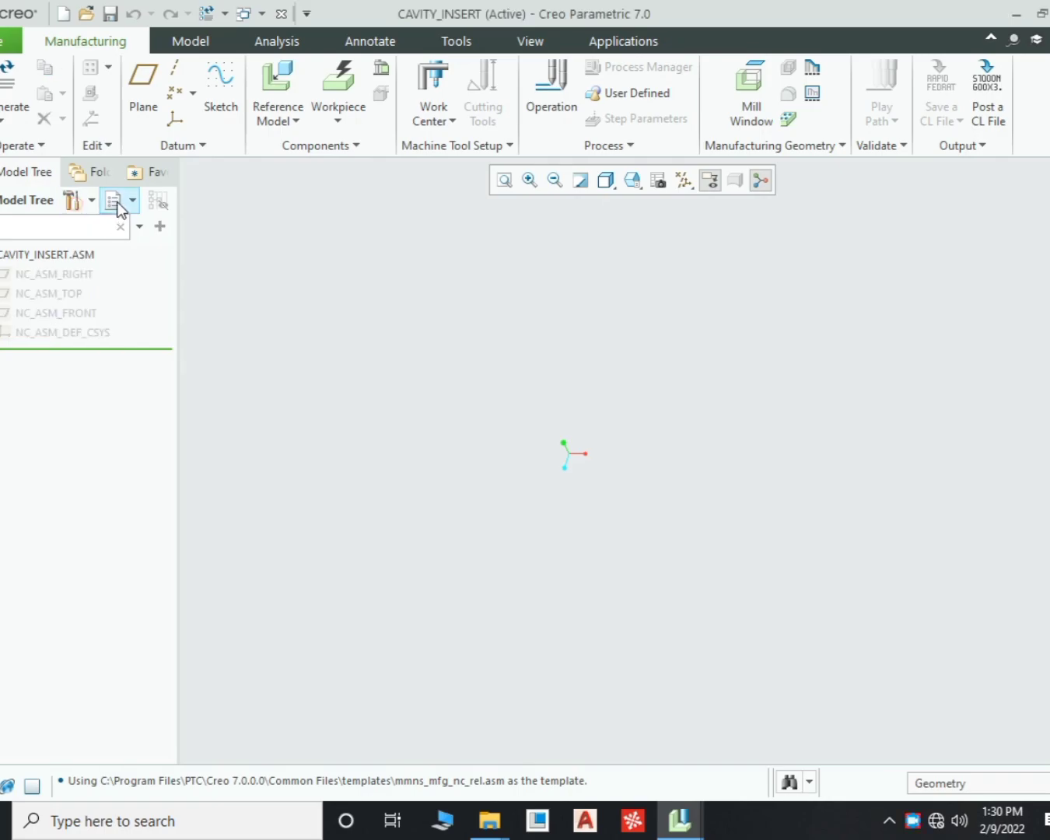
Step: Save the layer status for the hidden items and return to the model tree
click(115, 203)
click(143, 228)
right_click(52, 275)
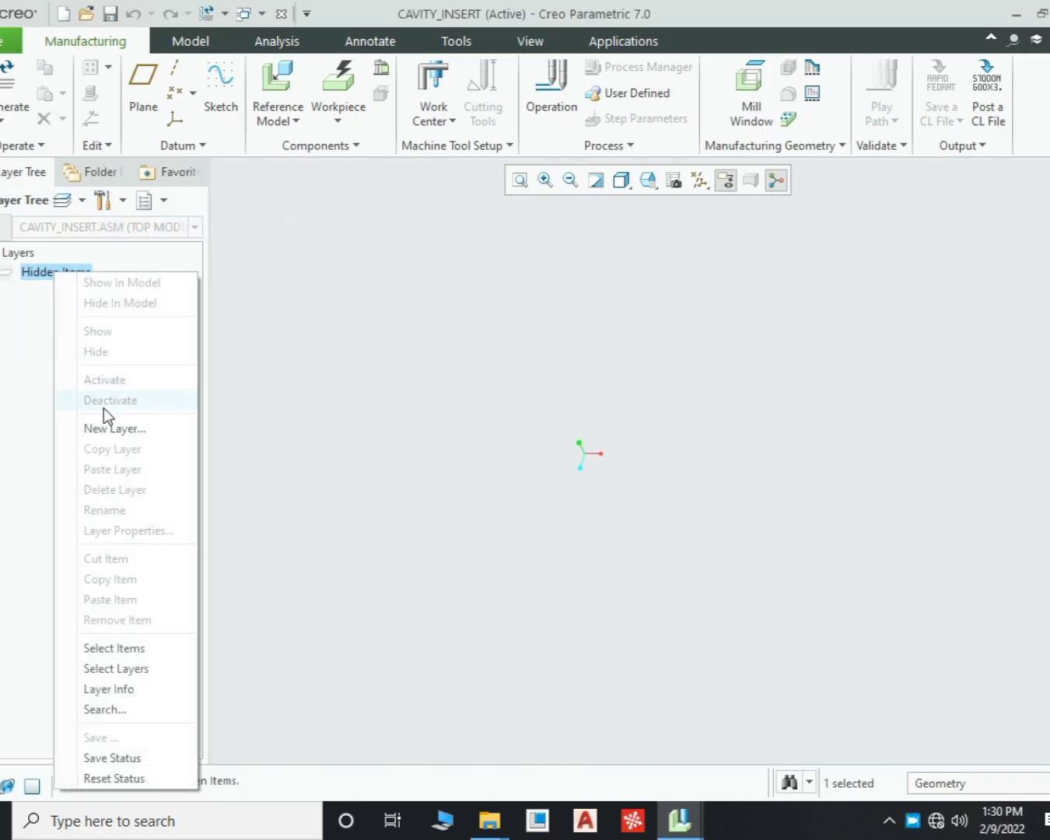
click(131, 756)
click(145, 202)
click(169, 228)
click(264, 310)
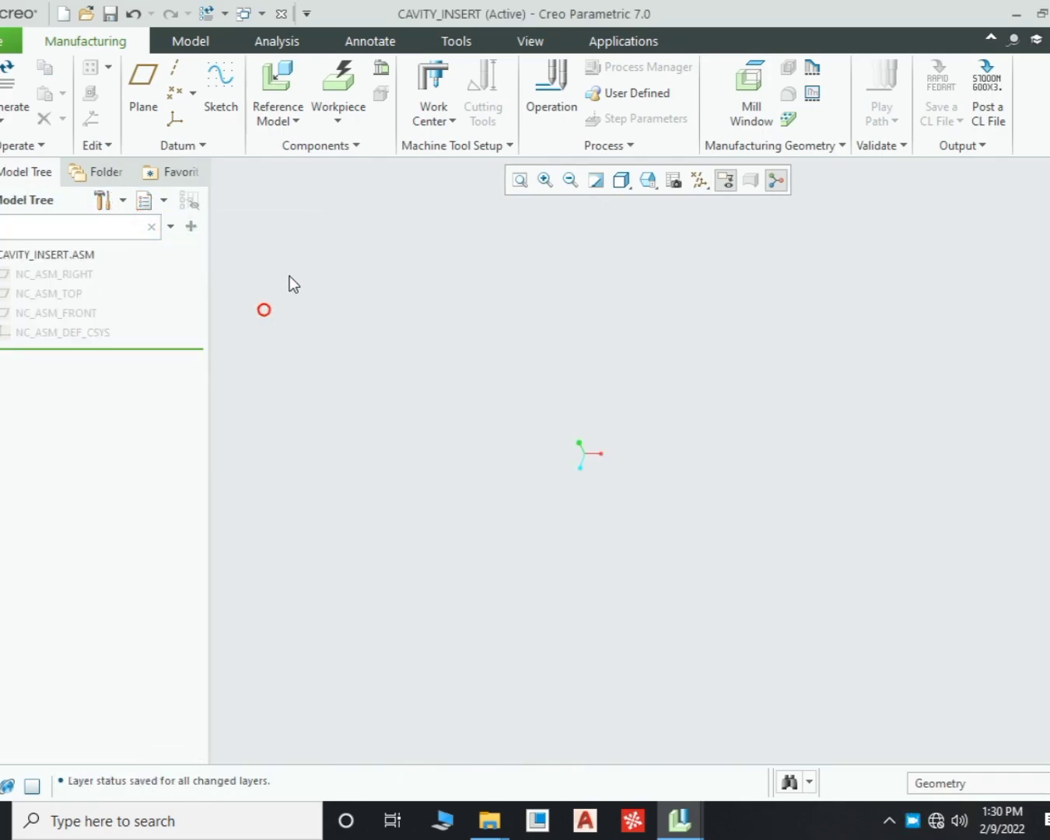
Step: Preview cavity_insert.prt in the drop plug folder and bring it in as the reference model
click(281, 89)
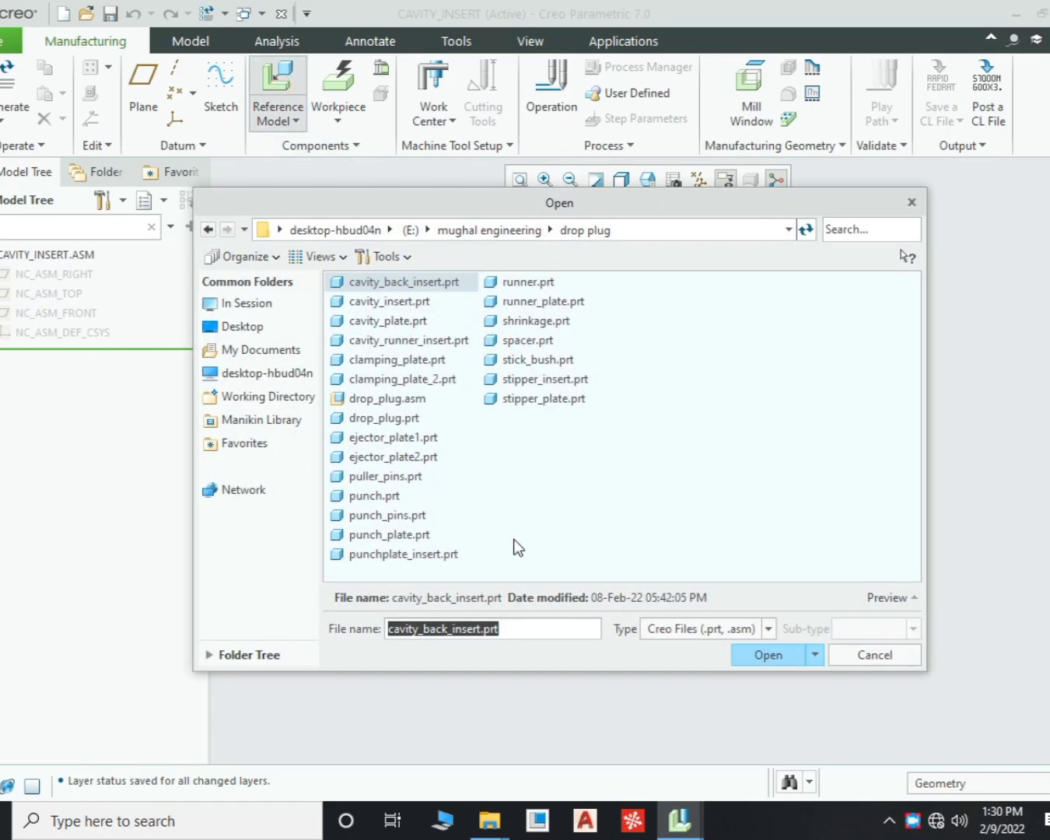
click(877, 597)
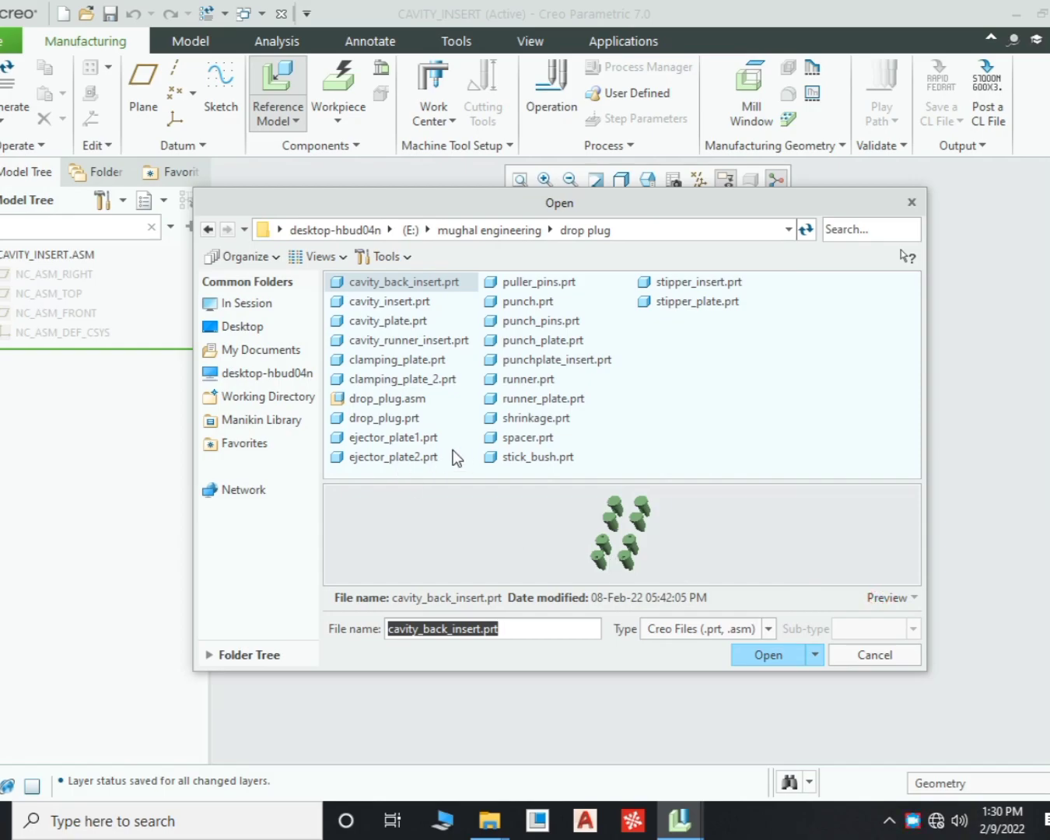
text(CAVITY_INSERT)
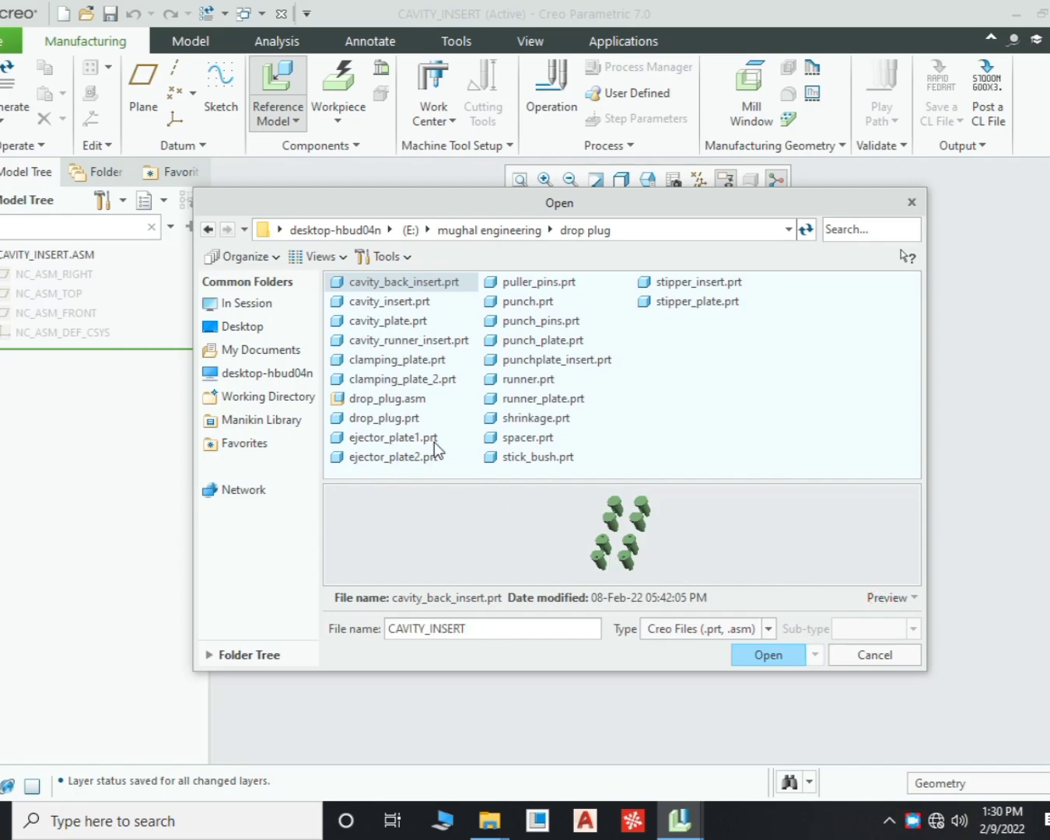
click(417, 302)
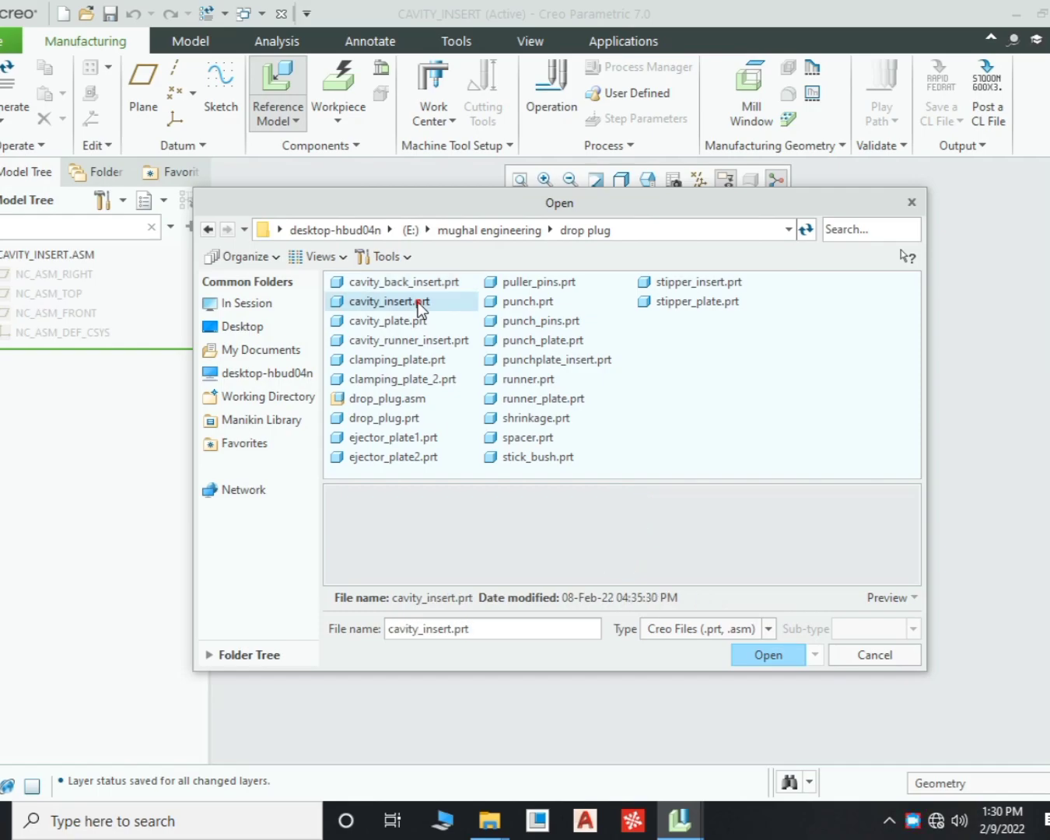
mouse_move(630, 545)
middle_down()
mouse_move(621, 518)
mouse_move(641, 585)
mouse_move(659, 561)
mouse_move(638, 542)
middle_up()
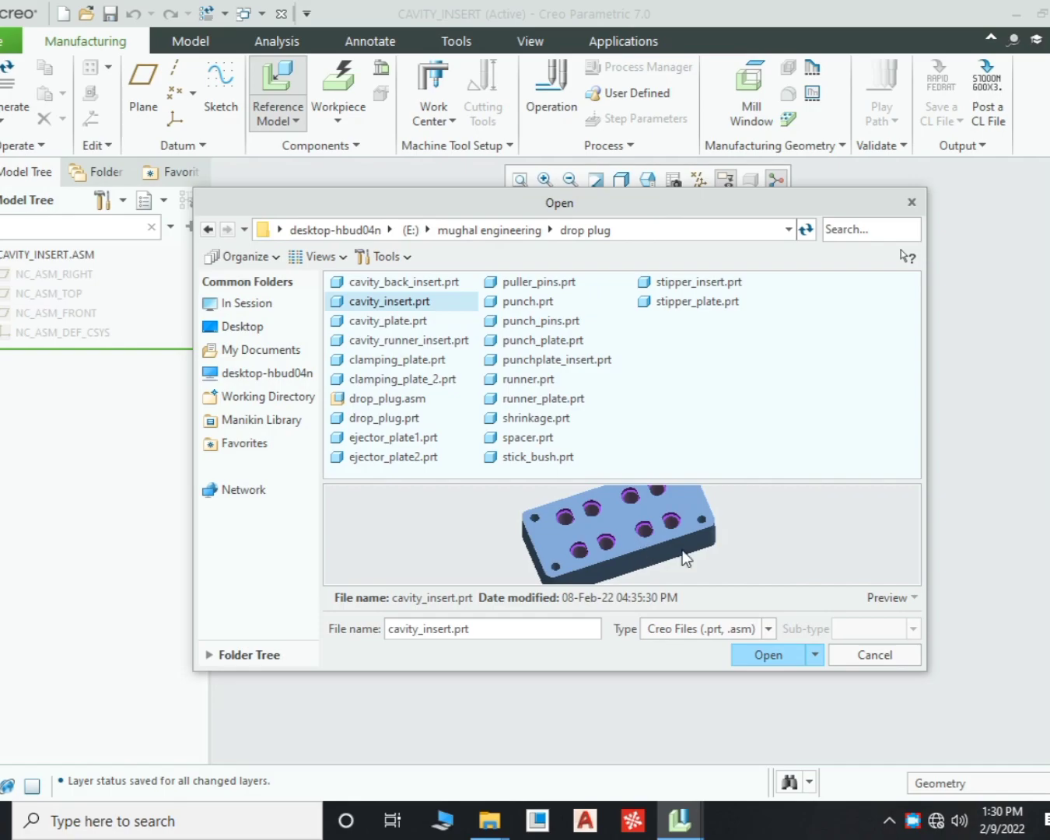
click(773, 654)
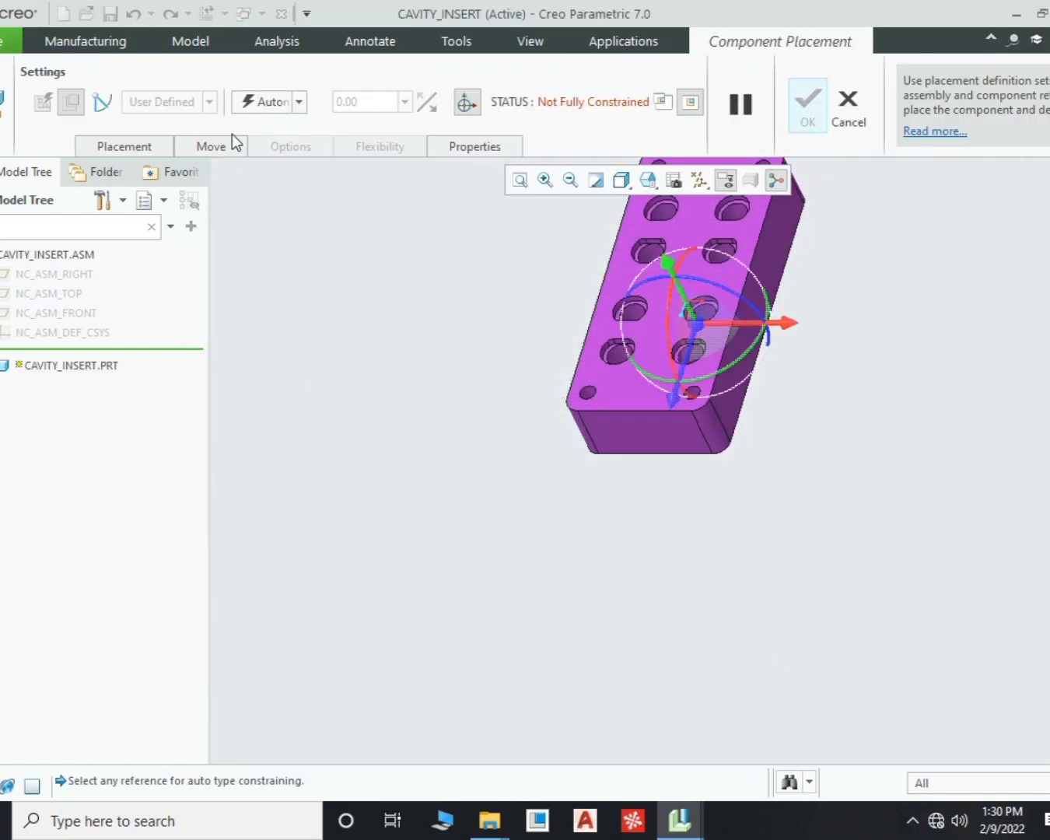
Step: Place the reference model with the Default constraint and accept the absolute accuracy setting for the assembly
click(279, 104)
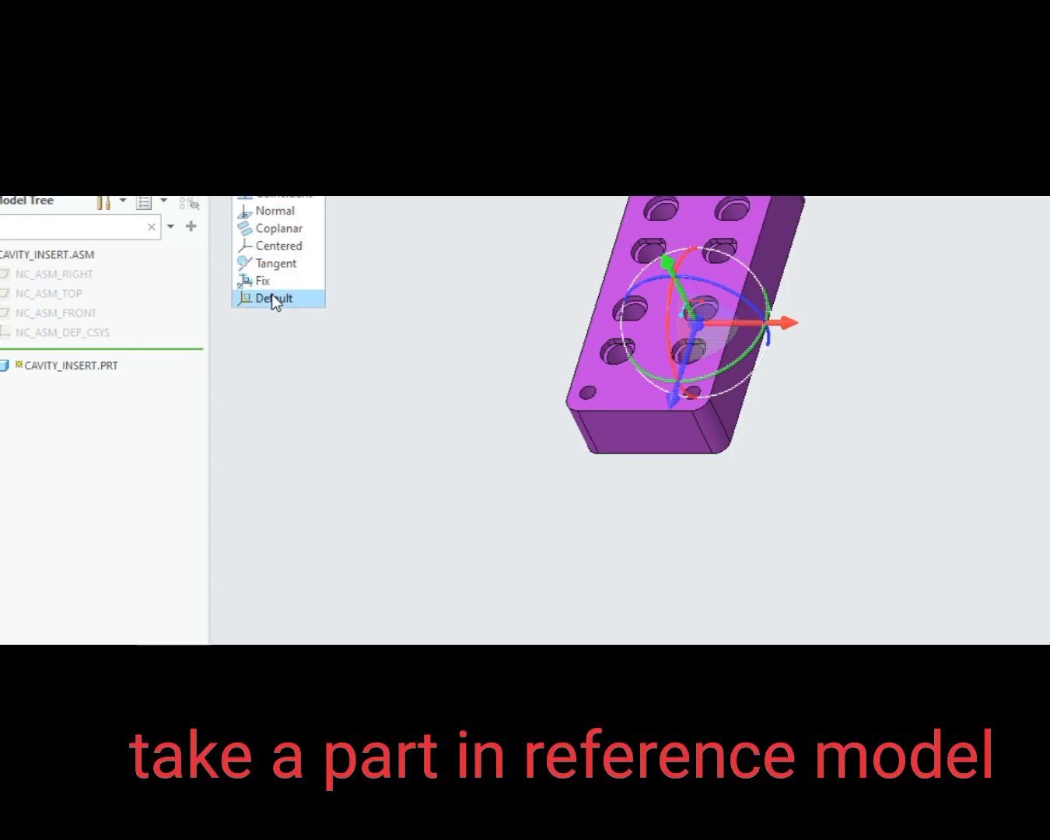
click(272, 294)
click(563, 87)
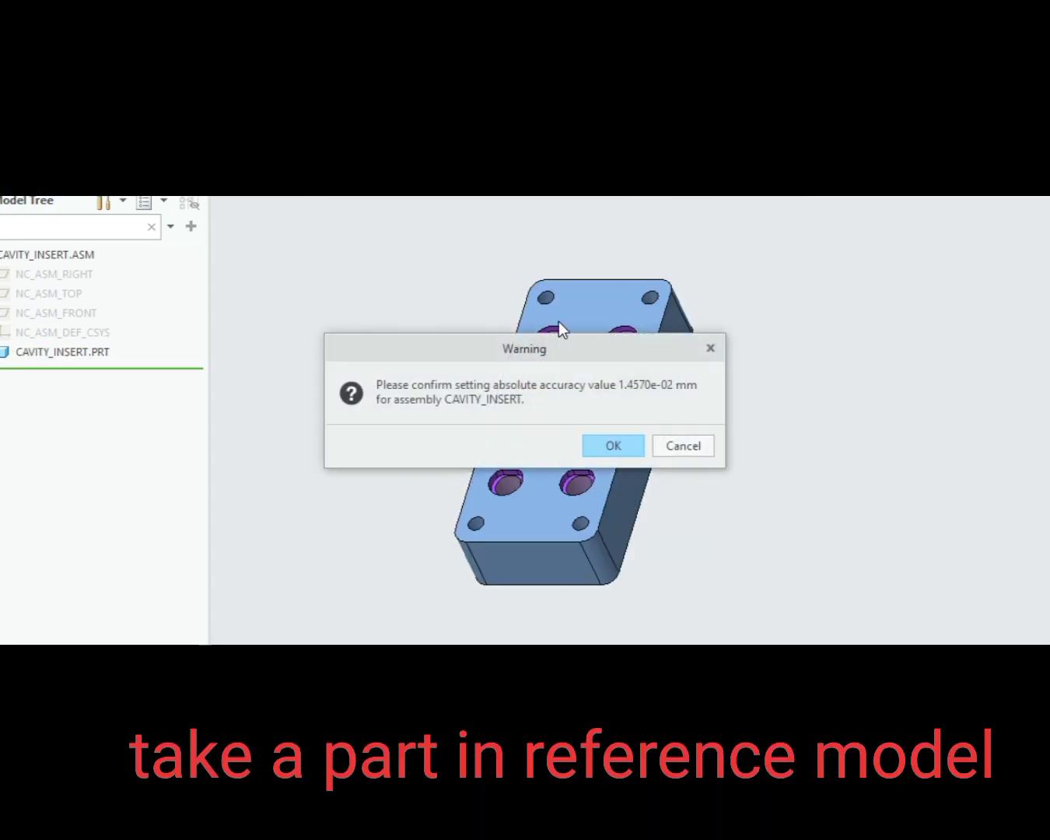
click(617, 443)
middle_drag(476, 367, 476, 323)
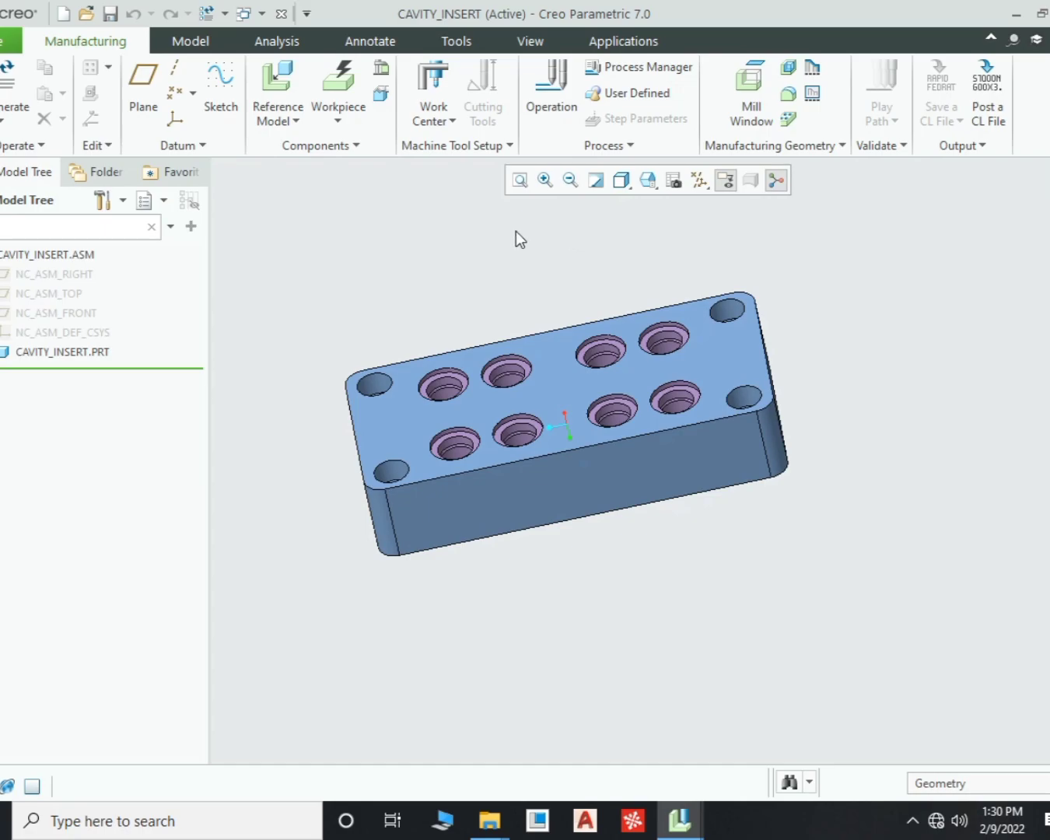
Step: Start a sketch on the cavity insert's top face, keeping the RIGHT datum plane as the orientation reference
click(217, 116)
click(535, 386)
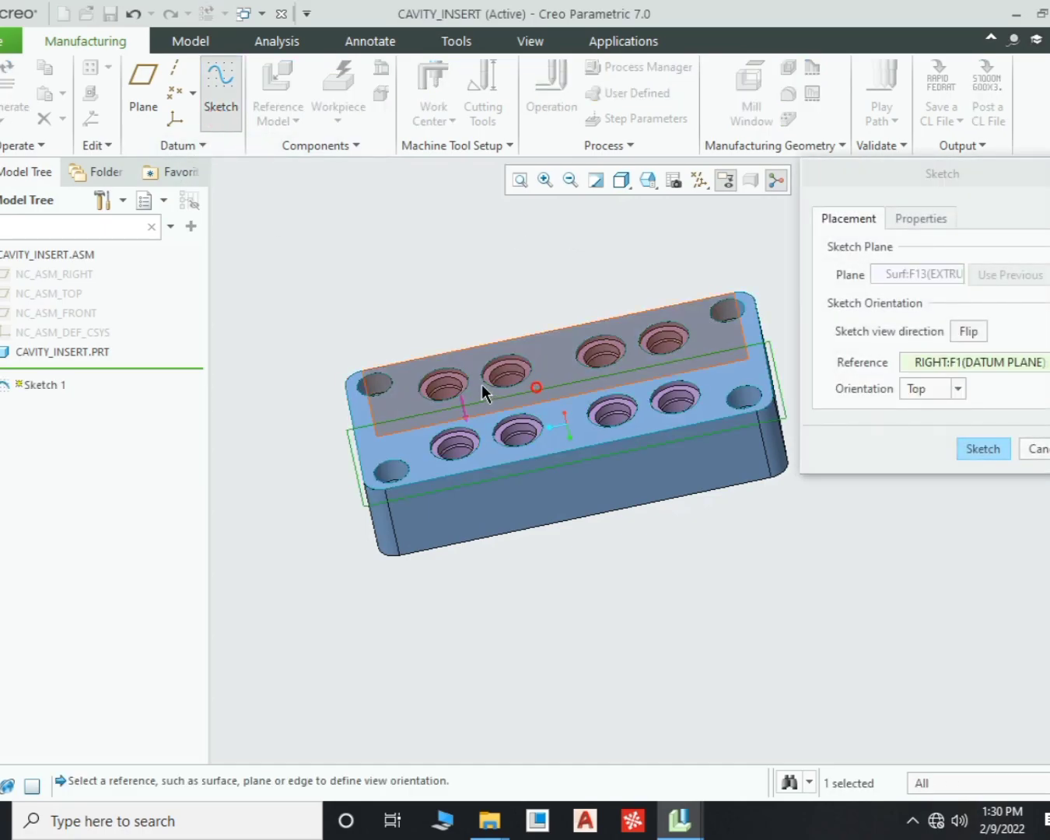
middle_drag(449, 325, 451, 372)
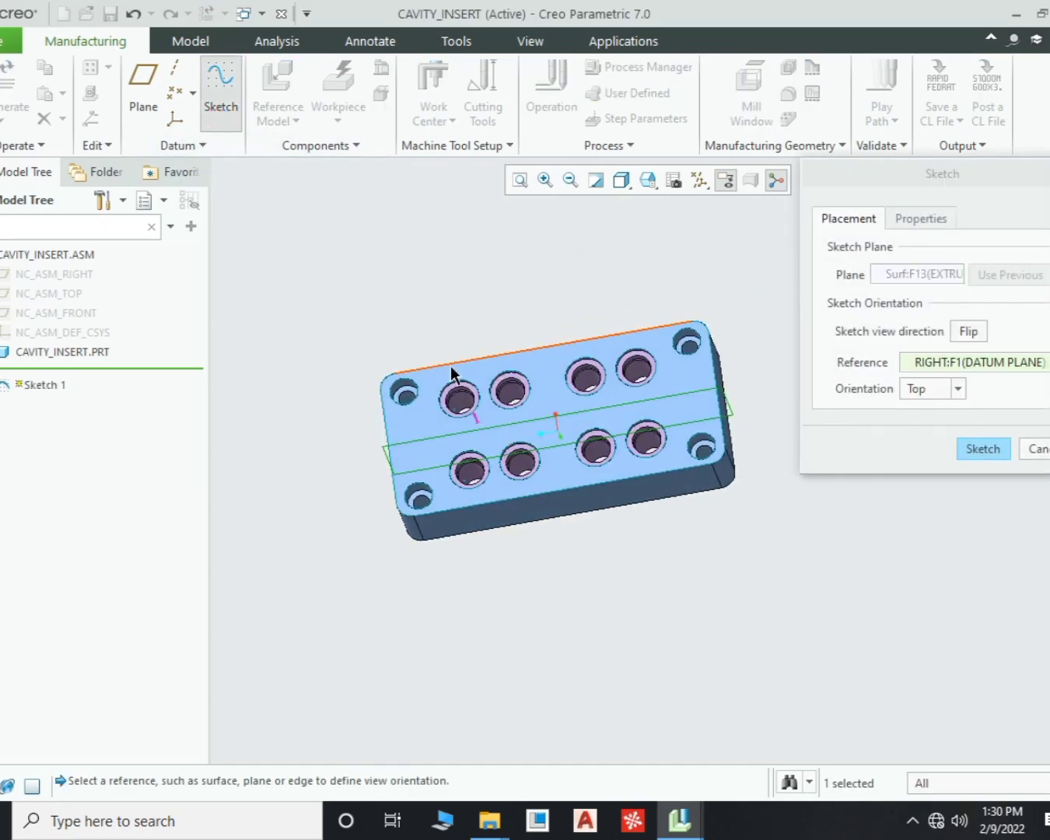
middle_click(455, 374)
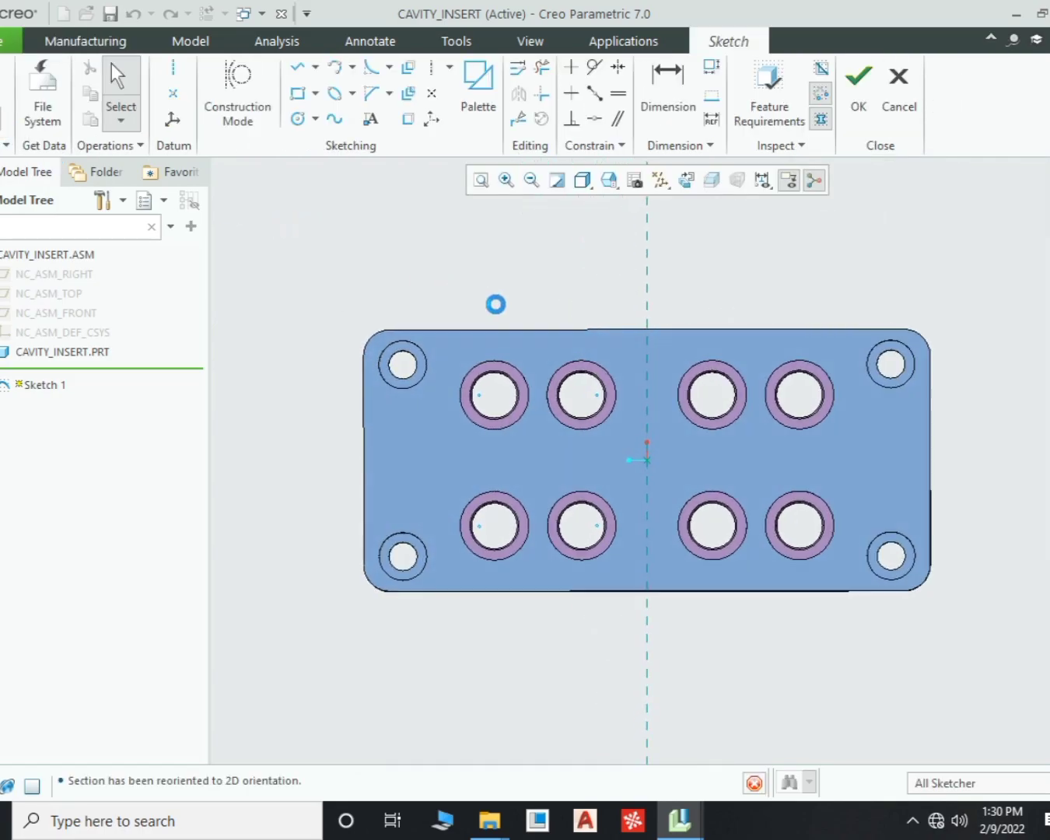
Step: Turn on datum plane display and add the two datum planes crossing at the insert's centre as sketch references
click(661, 181)
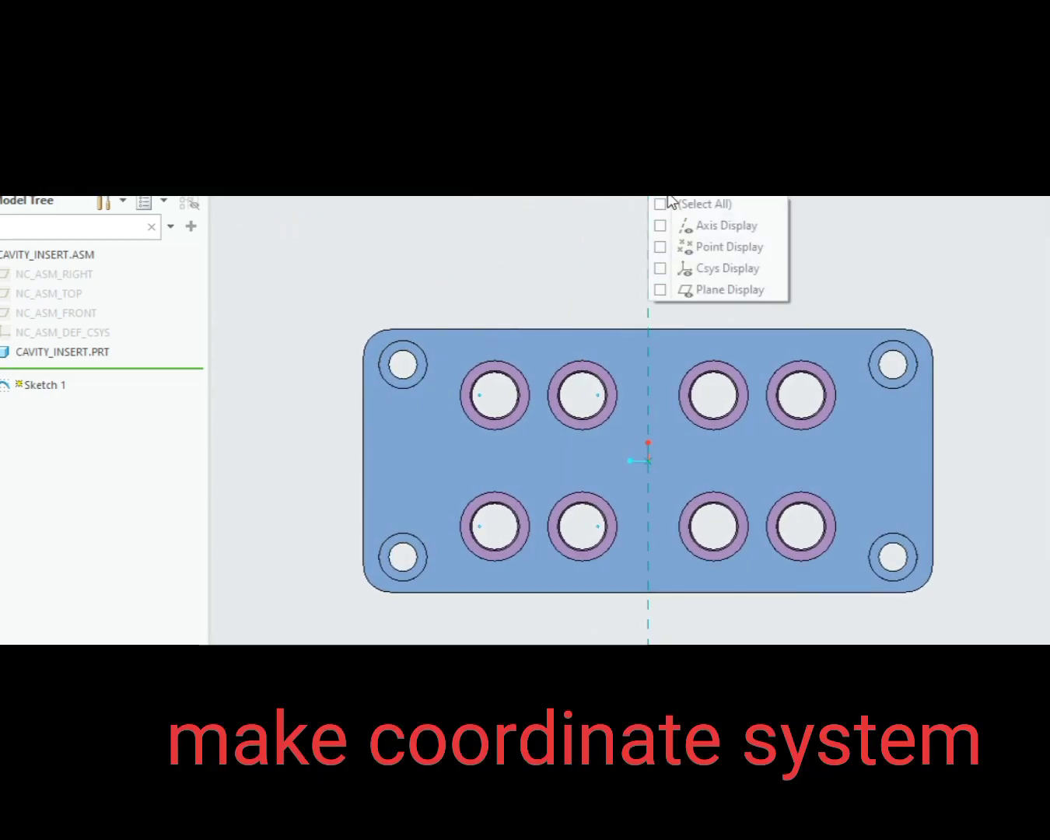
click(689, 290)
right_click(552, 269)
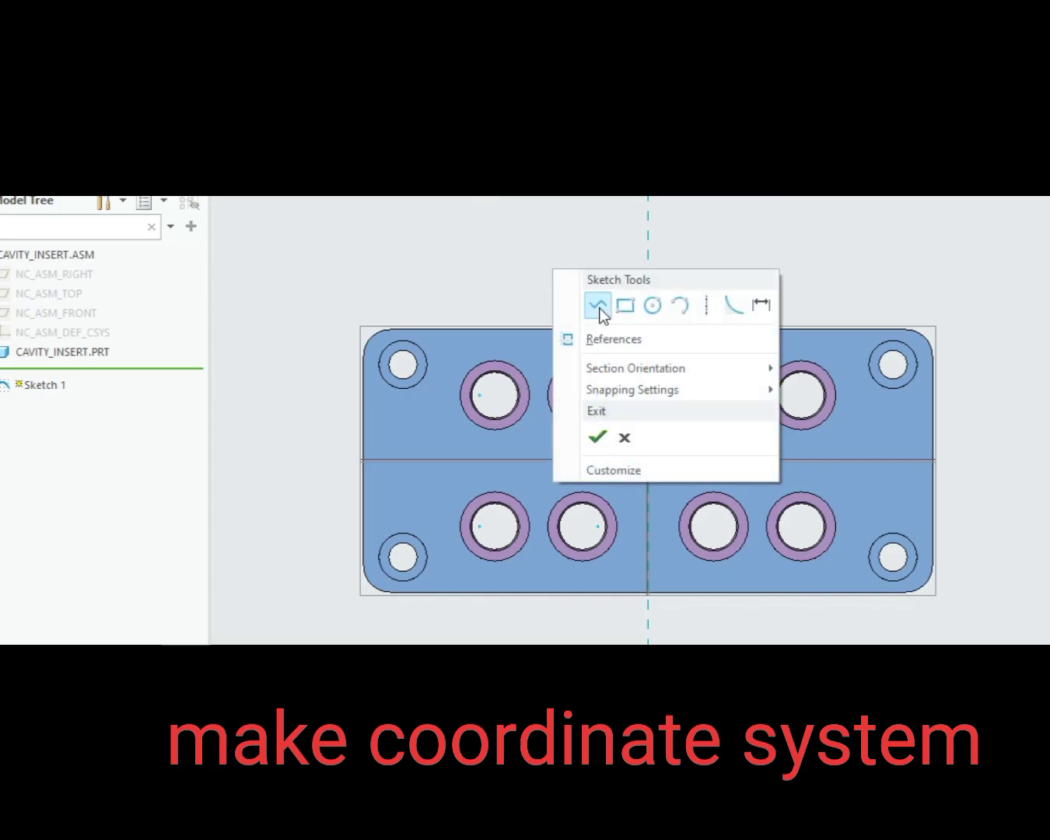
click(609, 339)
click(532, 461)
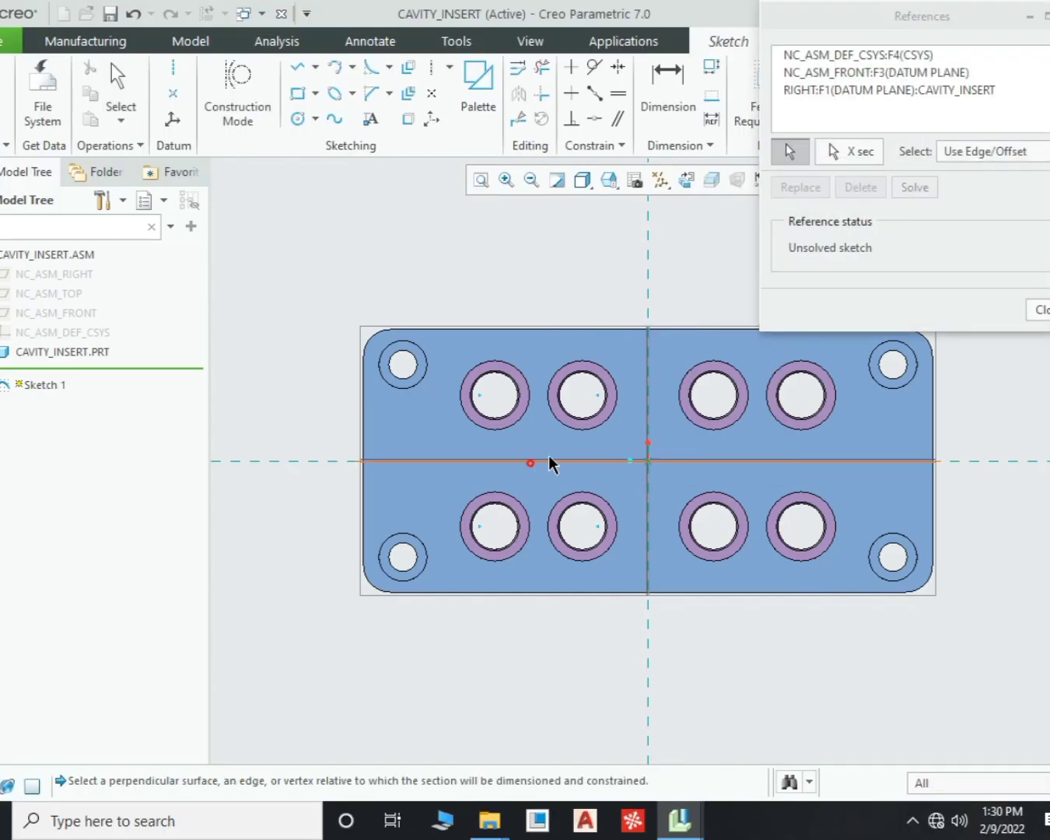
click(649, 428)
middle_click(520, 330)
scroll(305, 332, up, 2)
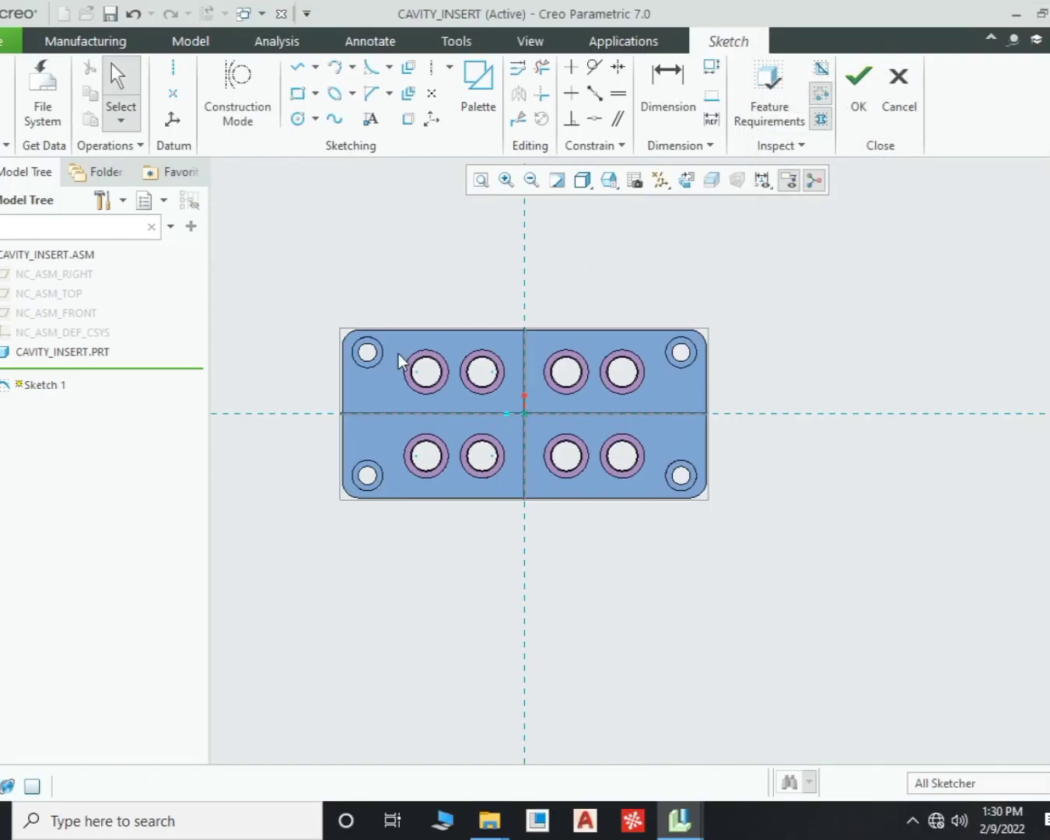
Step: Place a datum coordinate system in the sketch at the intersection of the two centre references
click(173, 119)
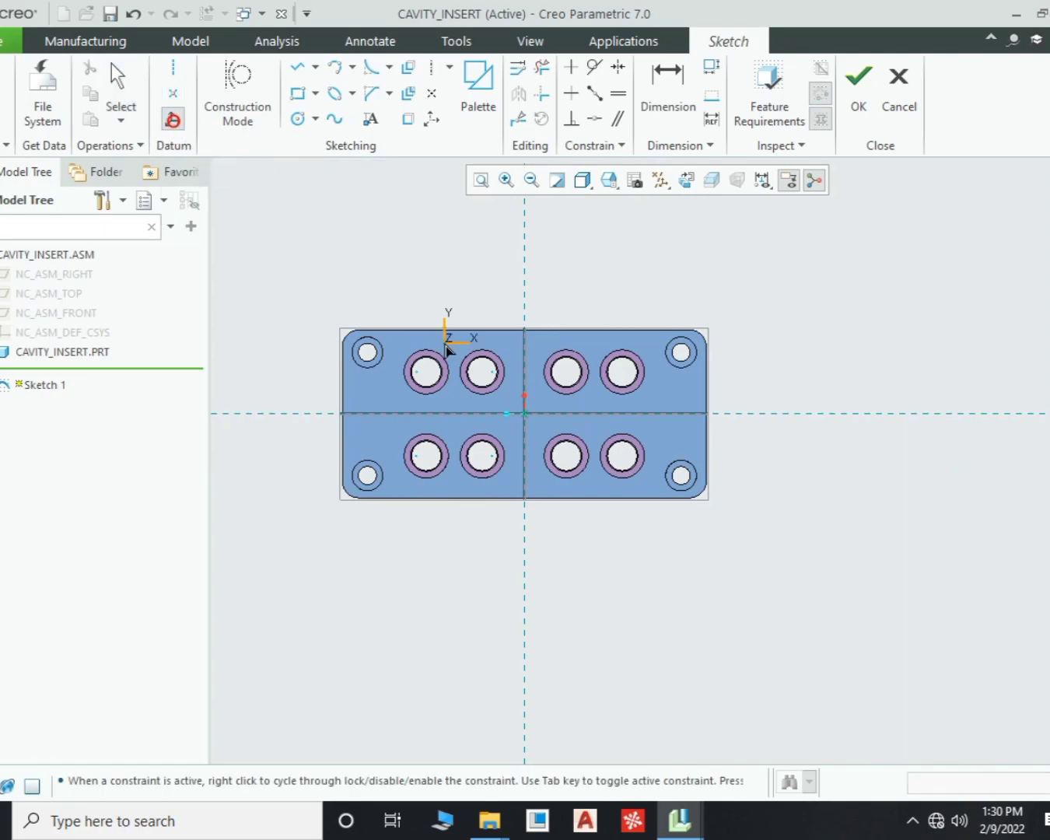
scroll(510, 405, up, 3)
click(541, 421)
middle_click(541, 414)
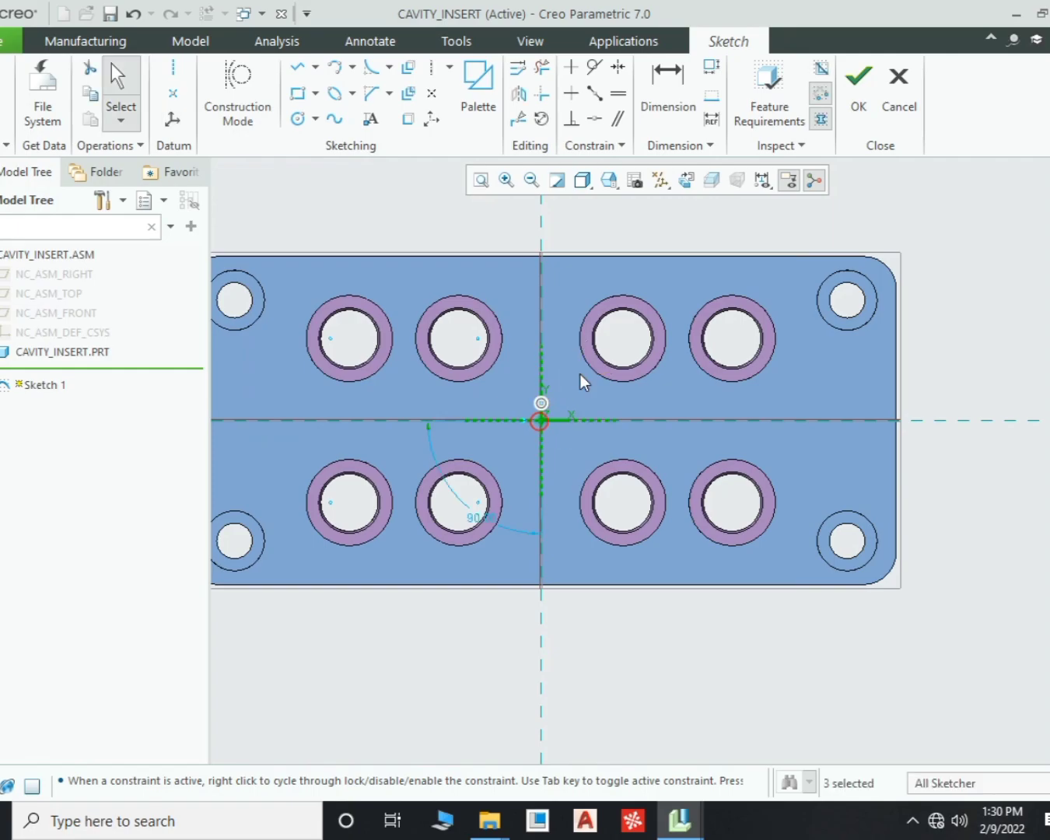
Step: Lock the coordinate system's 90° angle dimension and finish the sketch
click(484, 519)
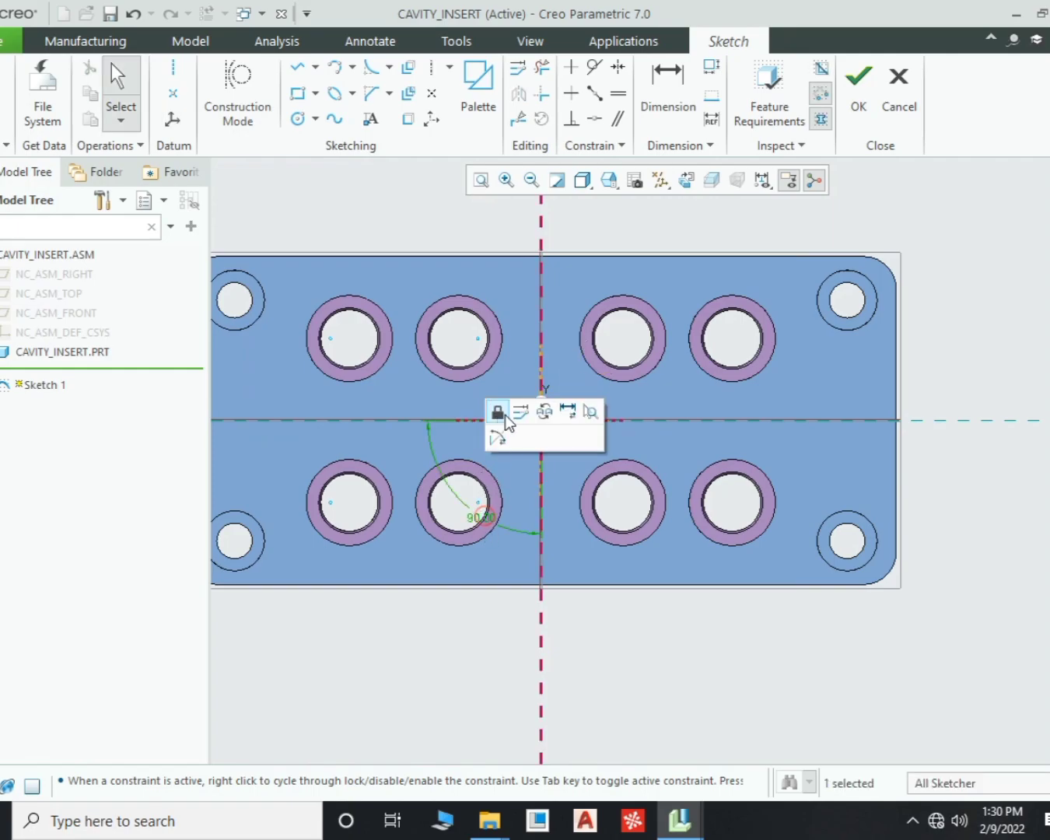
click(501, 413)
scroll(567, 400, down, 2)
middle_click(570, 418)
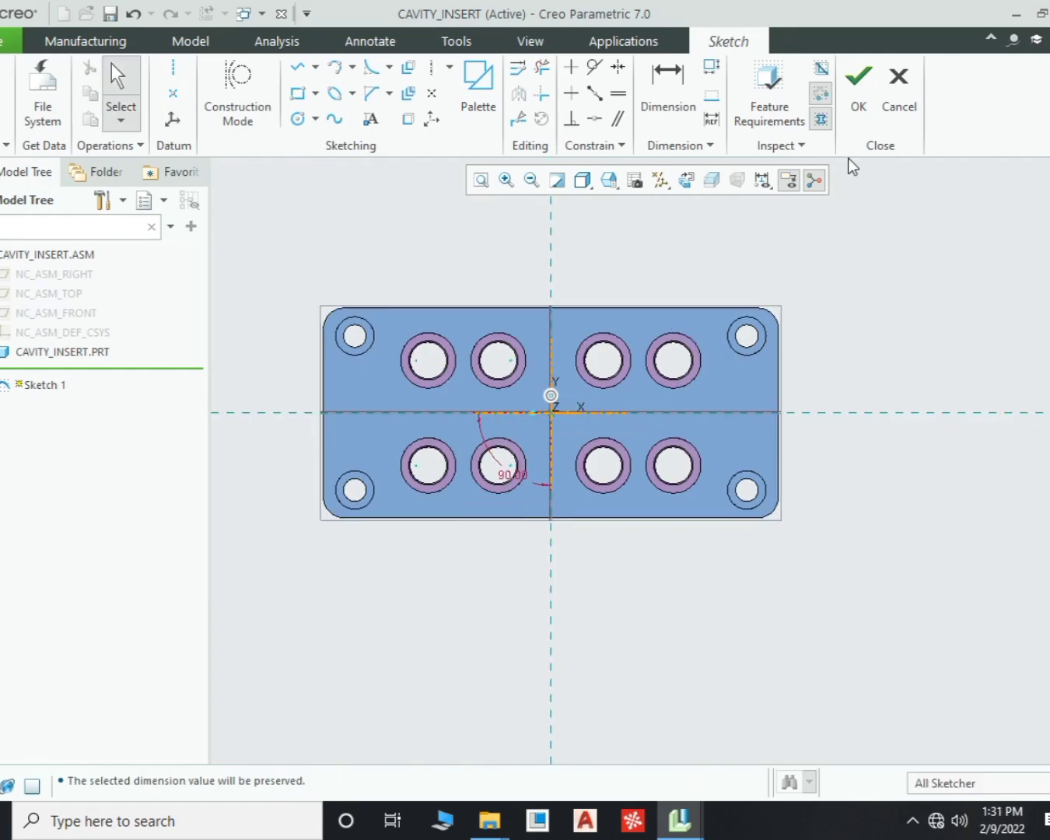
click(857, 110)
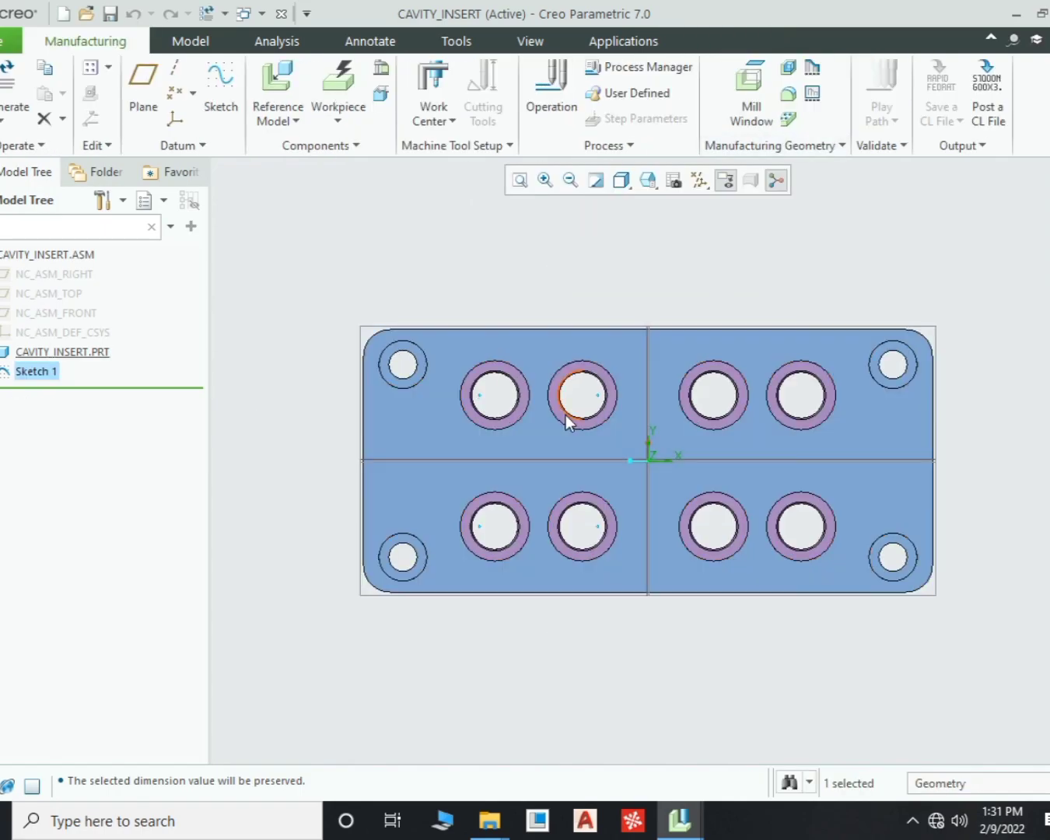
click(492, 242)
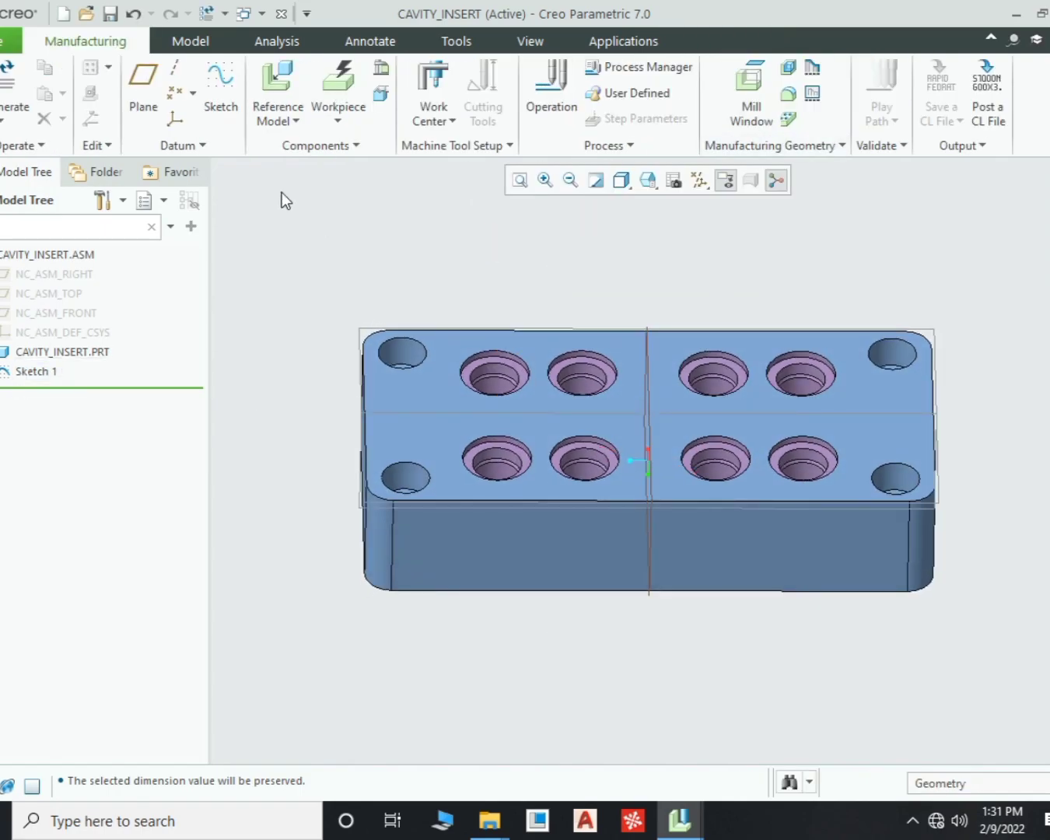
Step: Create a 3-axis Mill work center with the default settings
click(442, 122)
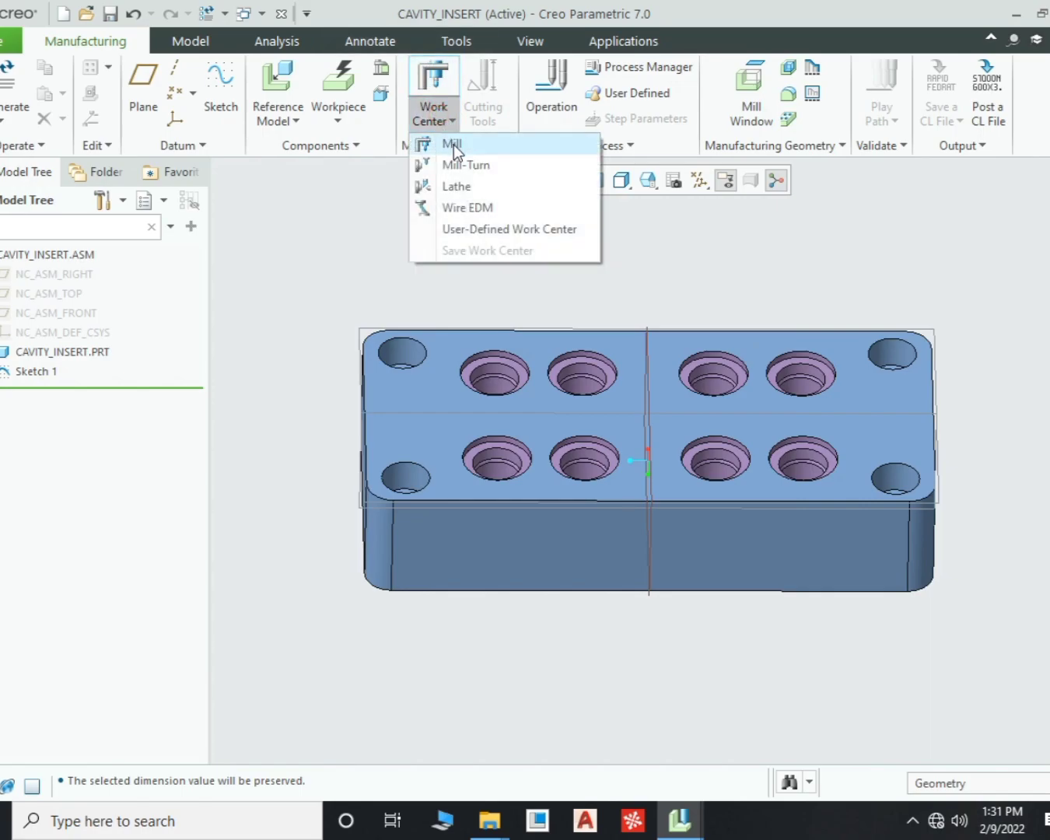
click(450, 143)
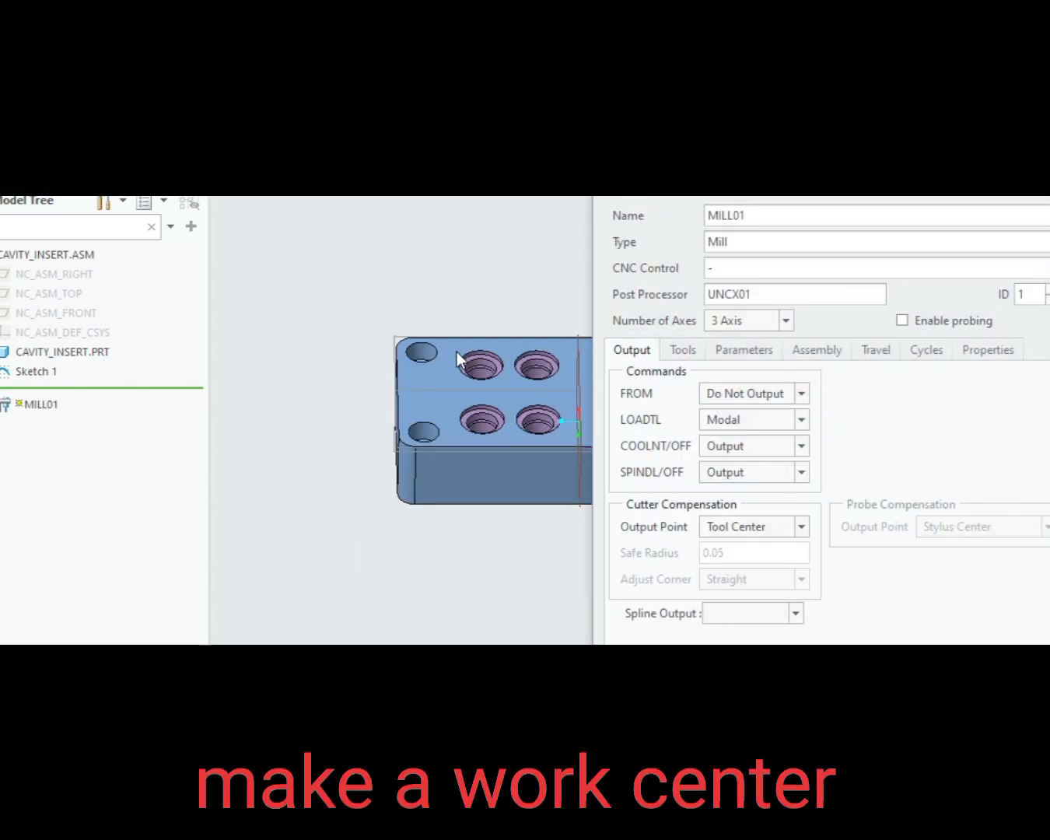
click(1027, 688)
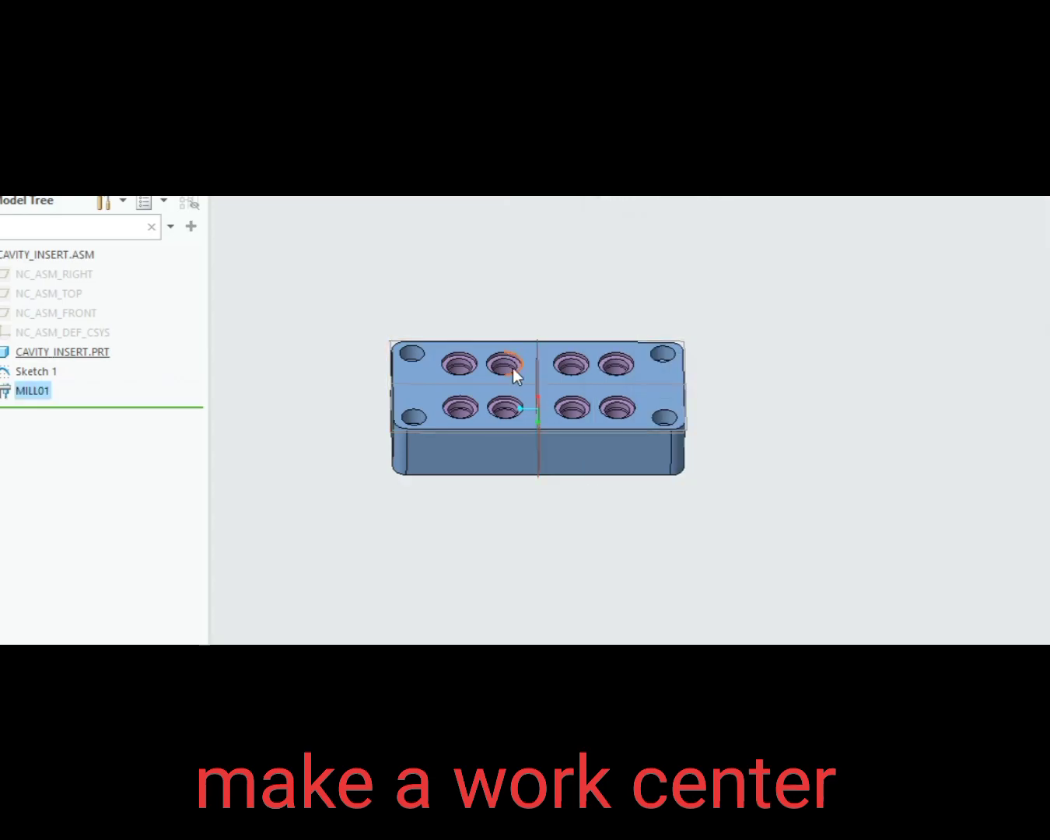
Step: Turn on coordinate system display and select the sketched coordinate system at the centre of the insert's top face
scroll(516, 371, down, 4)
click(707, 188)
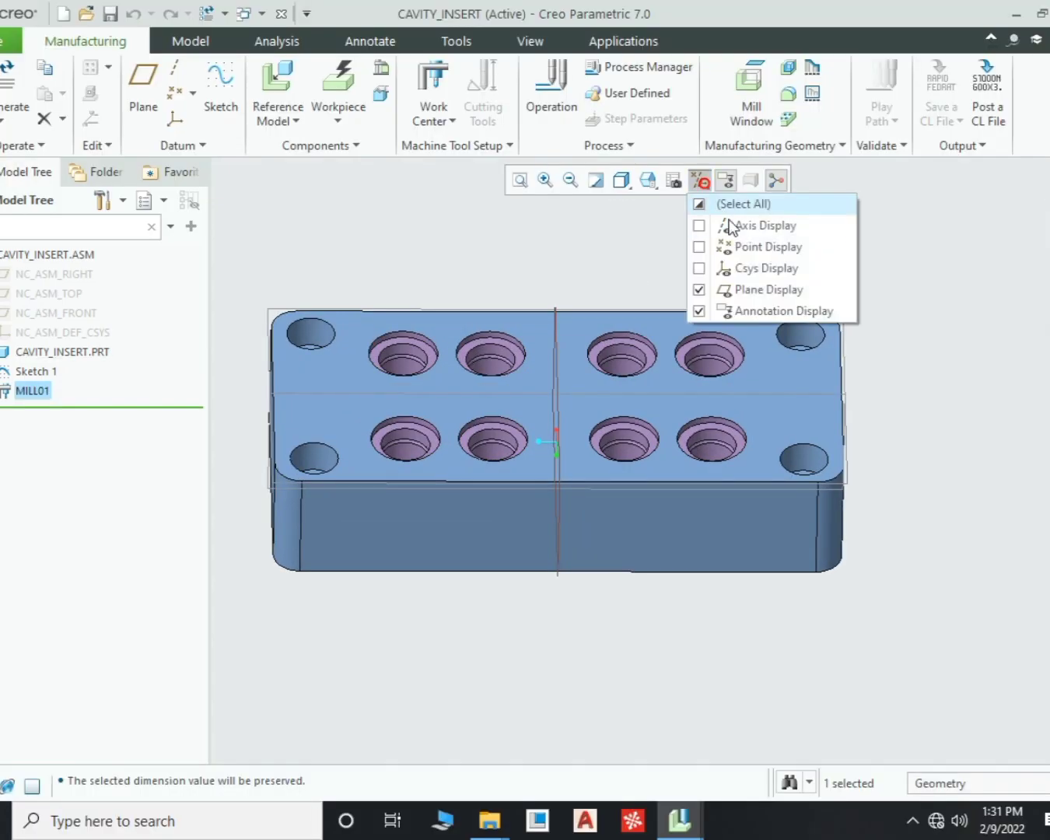
click(738, 268)
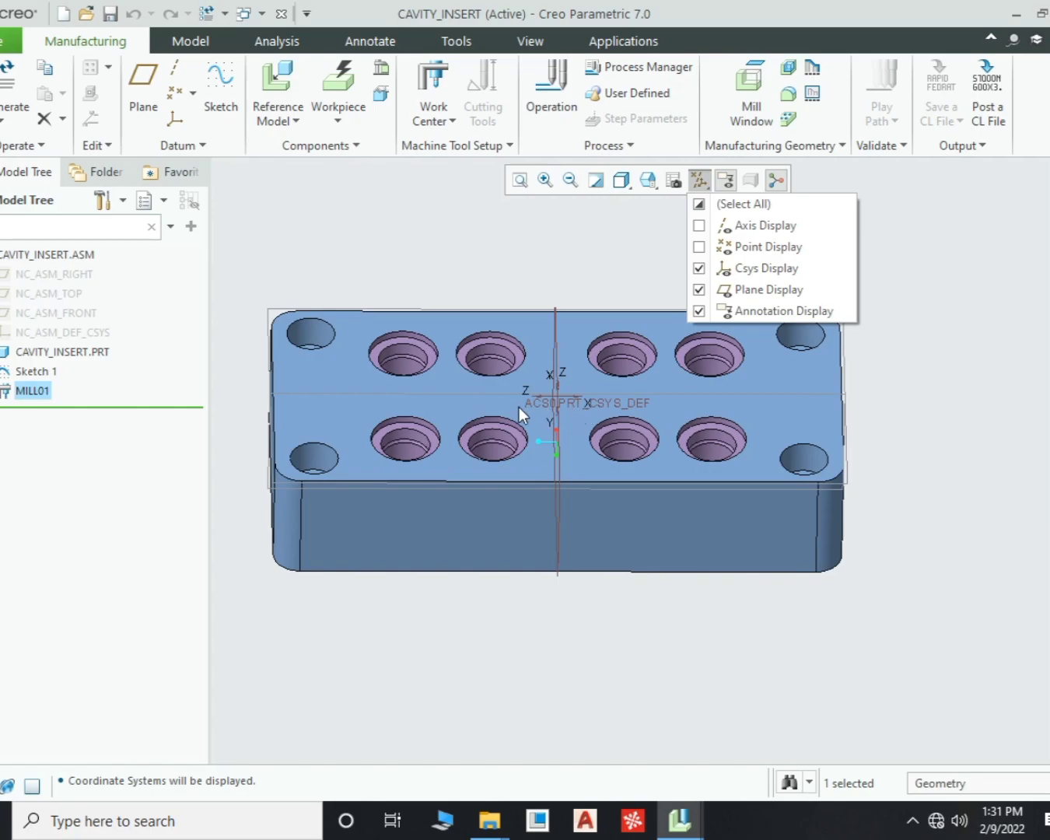
click(515, 276)
scroll(559, 407, down, 4)
middle_drag(559, 407, 592, 417)
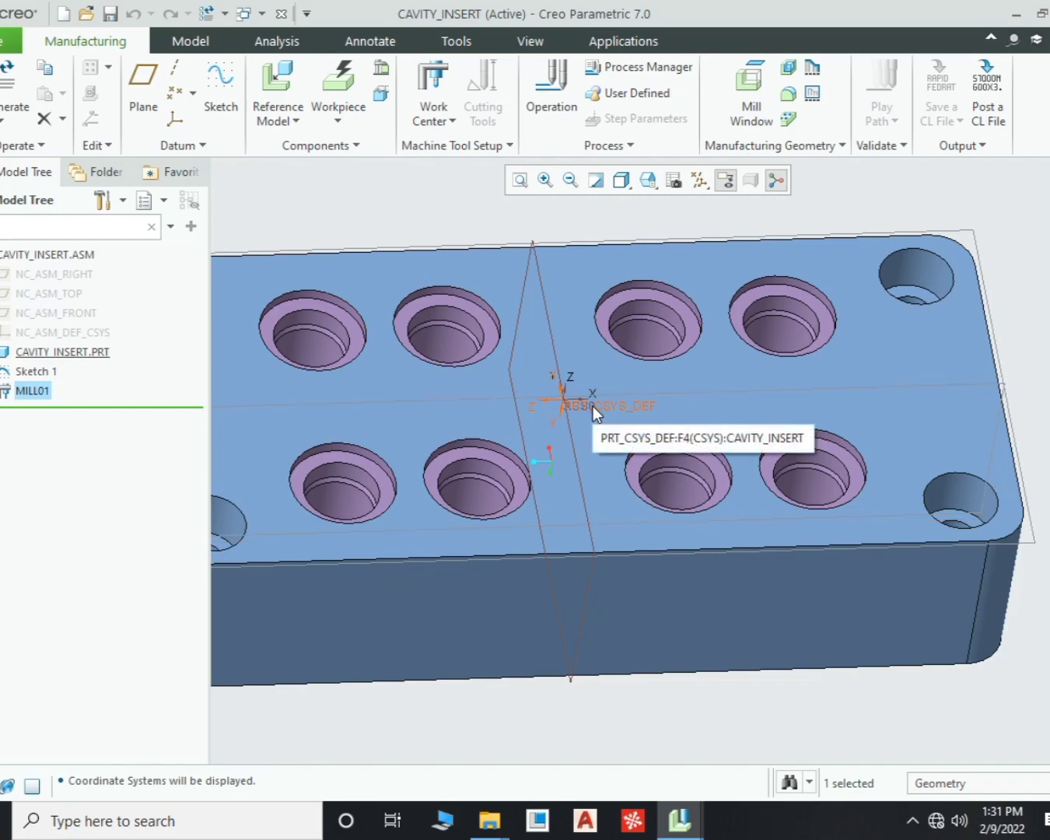
click(593, 405)
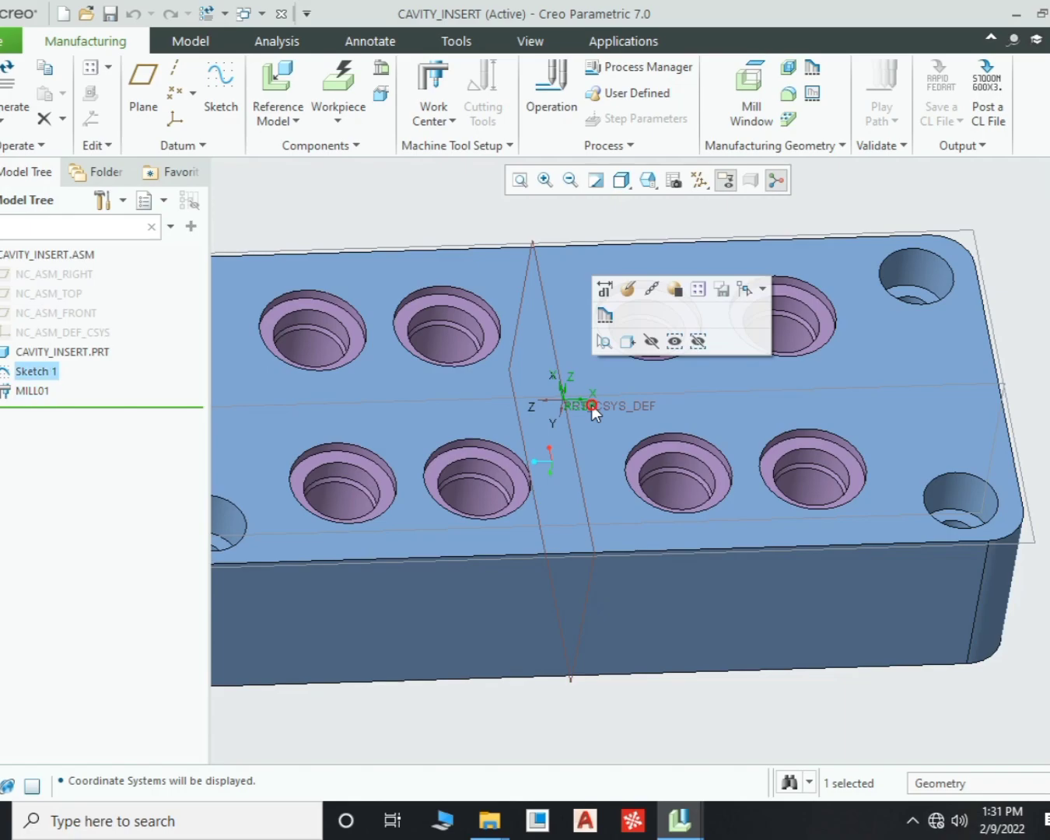
Step: Hide the default coordinate system PRT_CSYS_DEF of the CAVITY_INSERT part and return to the assembly's feature list
scroll(609, 451, down, 3)
scroll(592, 428, up, 3)
middle_drag(639, 441, 607, 442)
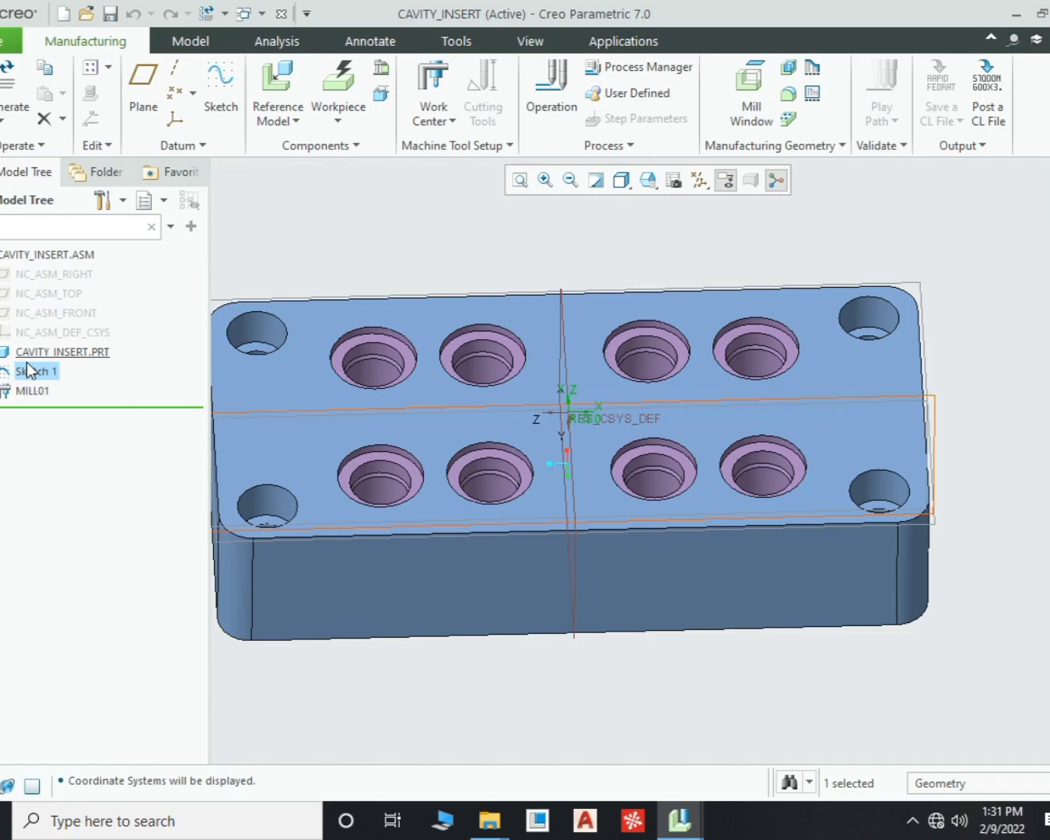
click(0, 354)
click(58, 352)
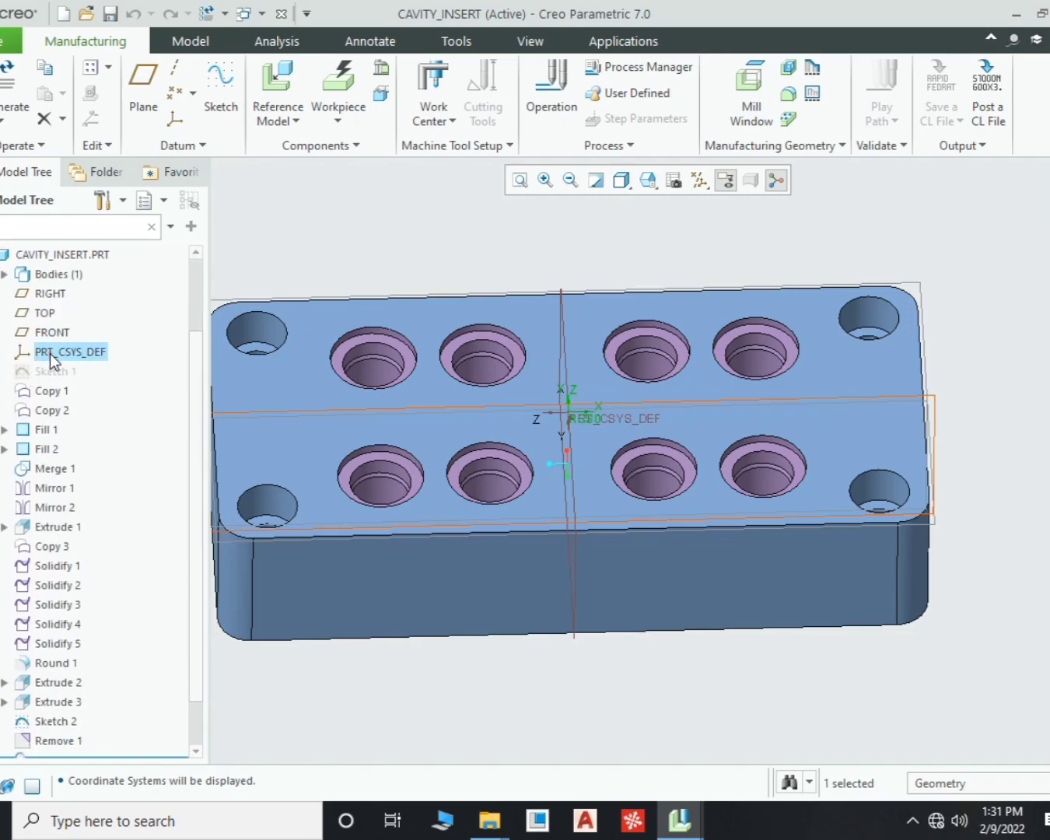
click(110, 292)
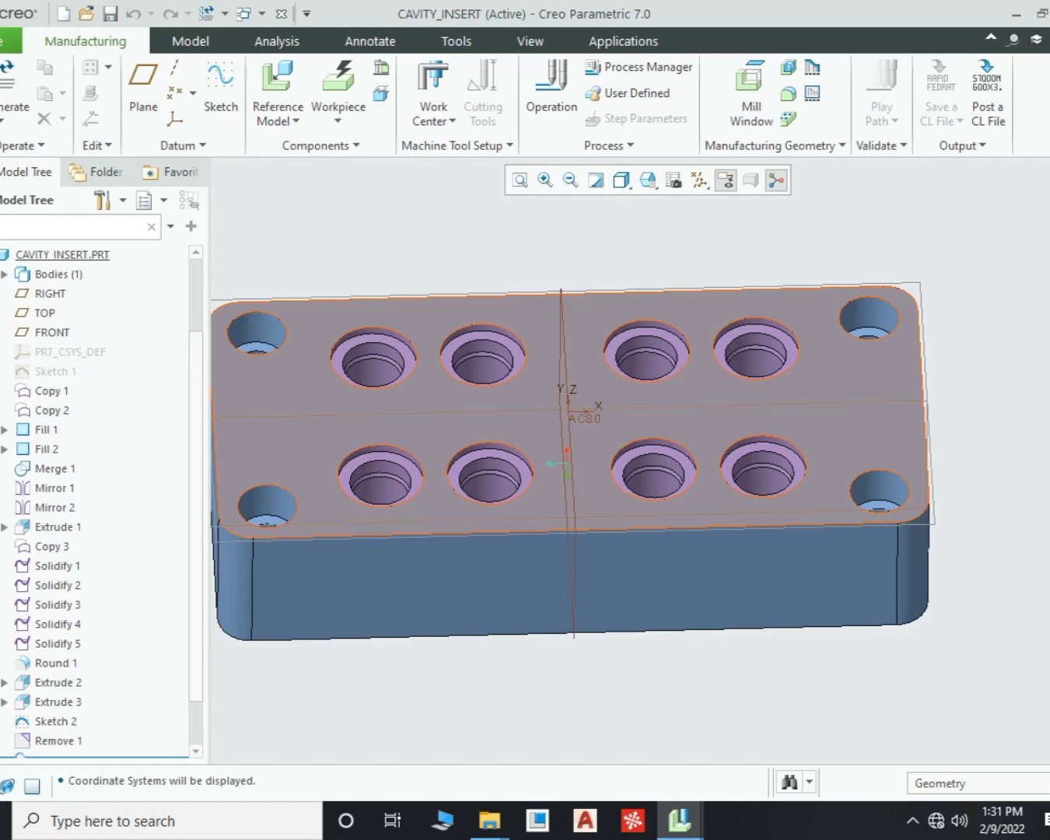
click(0, 255)
scroll(588, 442, up, 1)
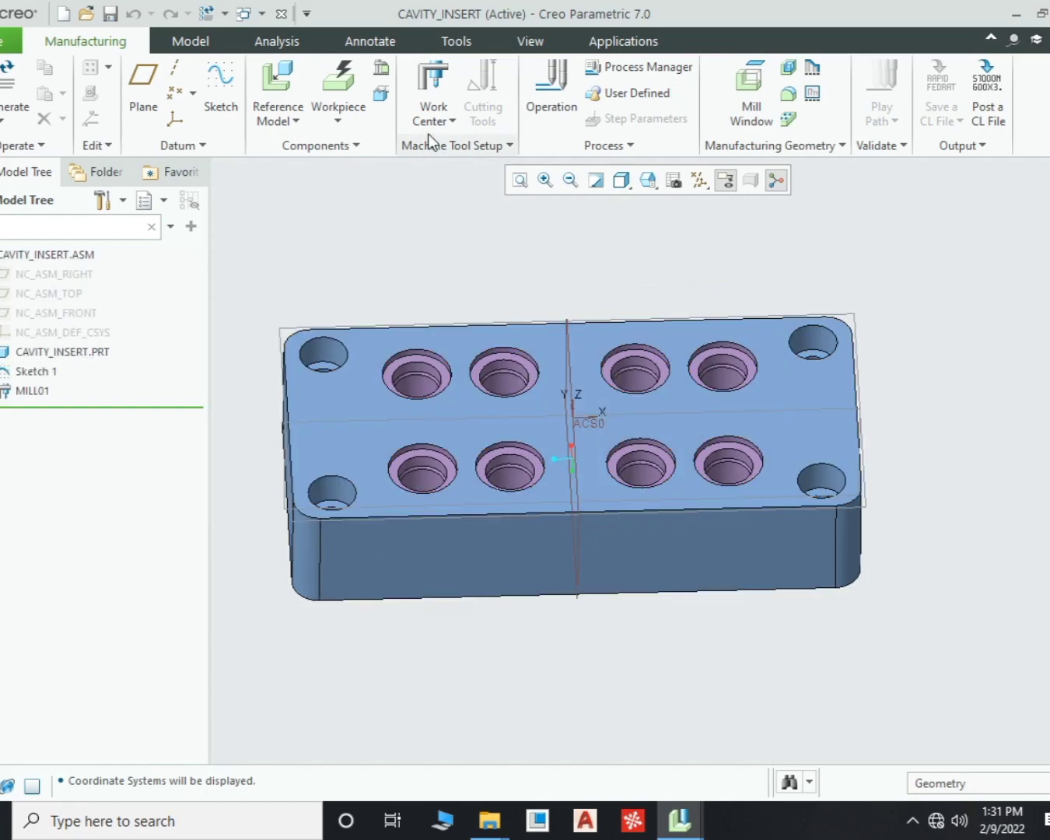
Step: Create a machining operation on work center MILL01 using the sketched coordinate system ACS0 as its program zero
click(553, 113)
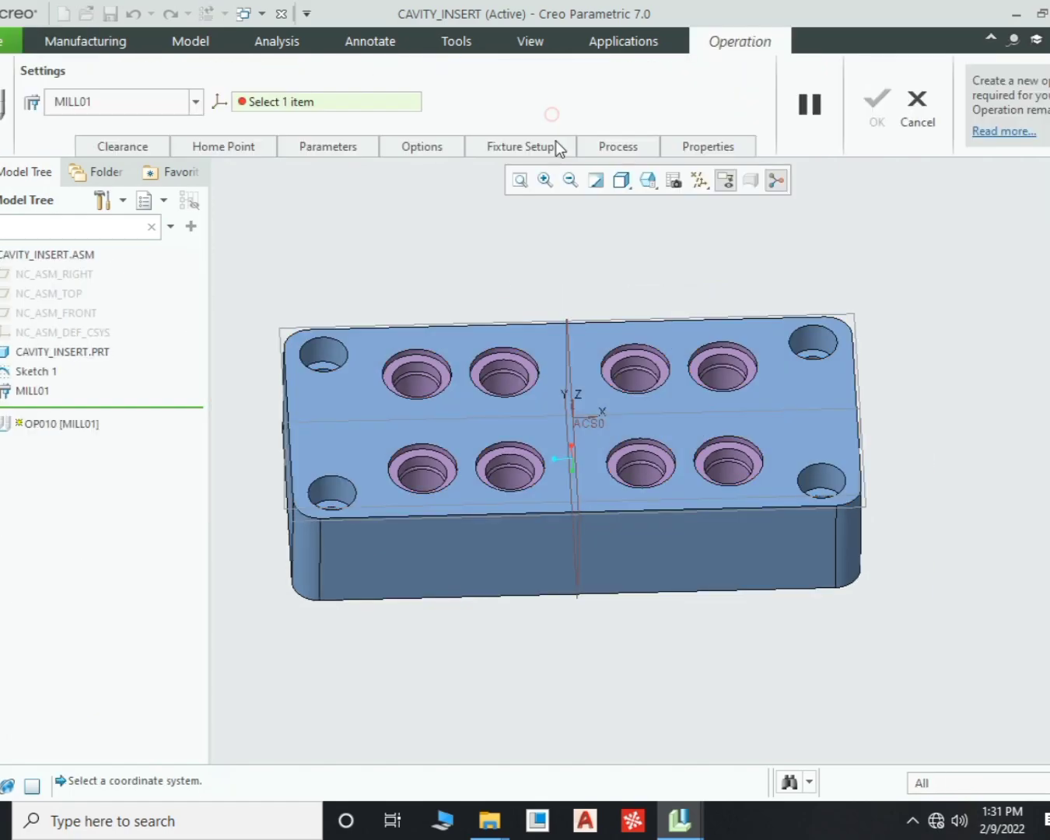
click(589, 428)
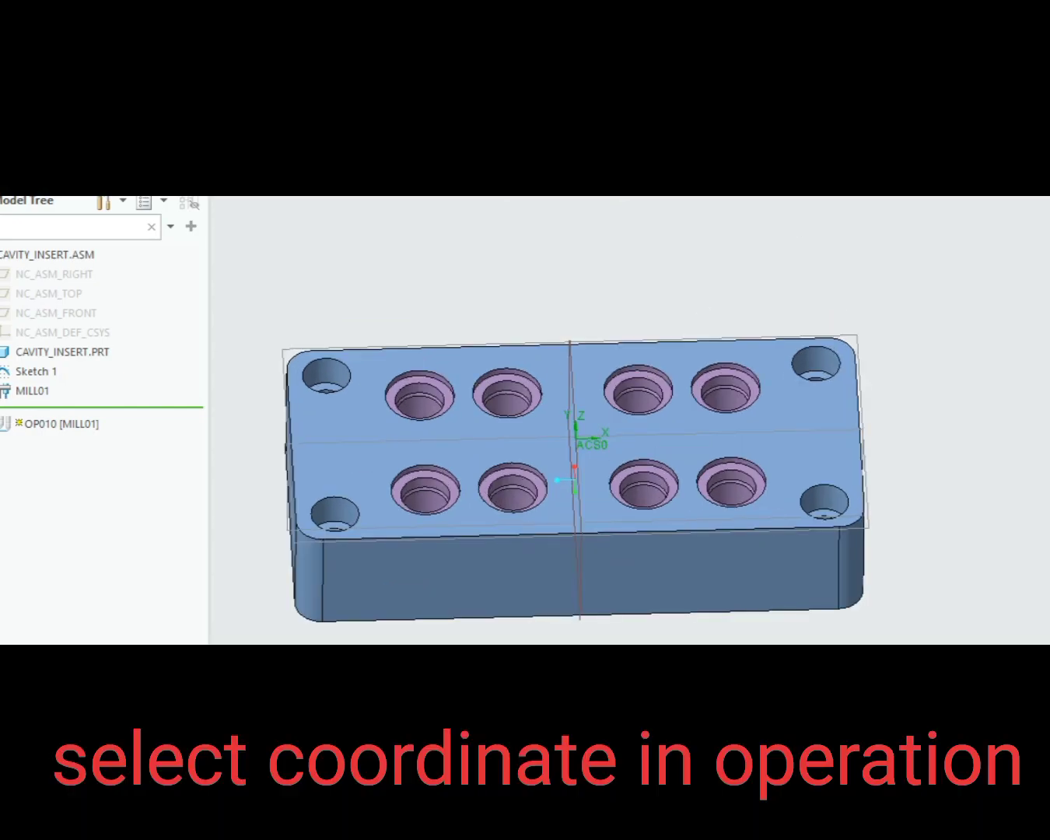
click(498, 89)
scroll(577, 404, up, 2)
scroll(574, 433, down, 1)
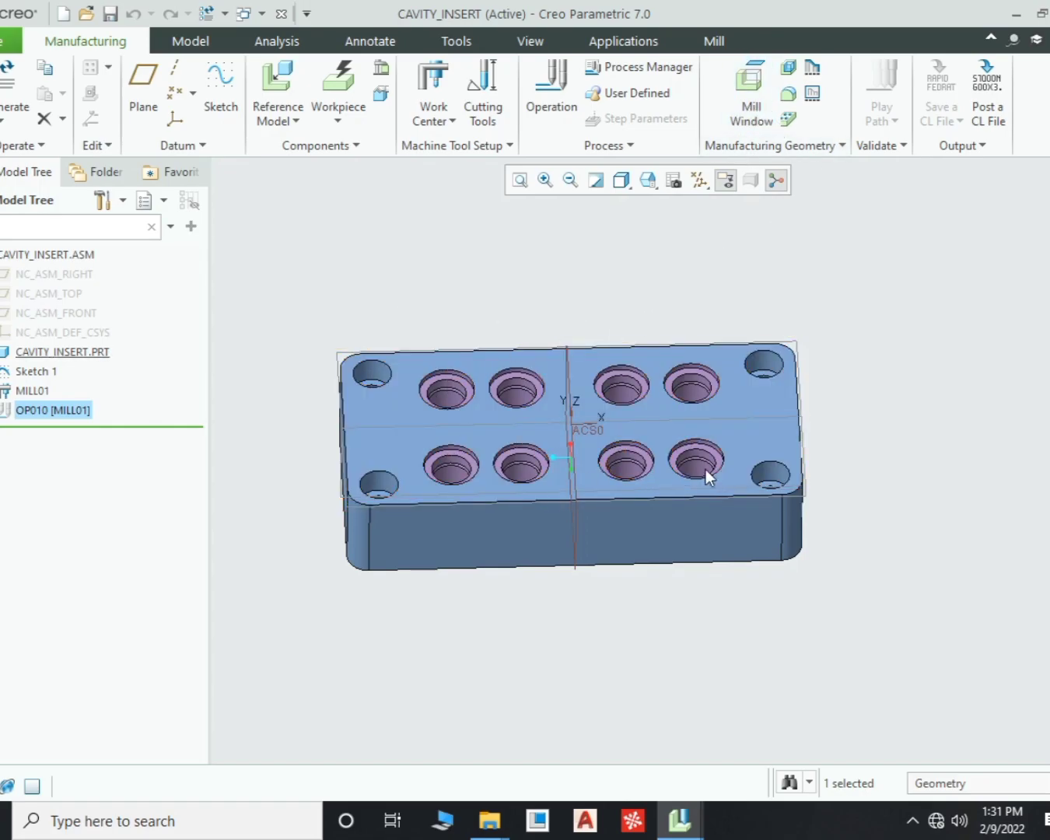
Step: Start a sketched mill window with the insert's top face as the window plane and enter its sketch
click(751, 98)
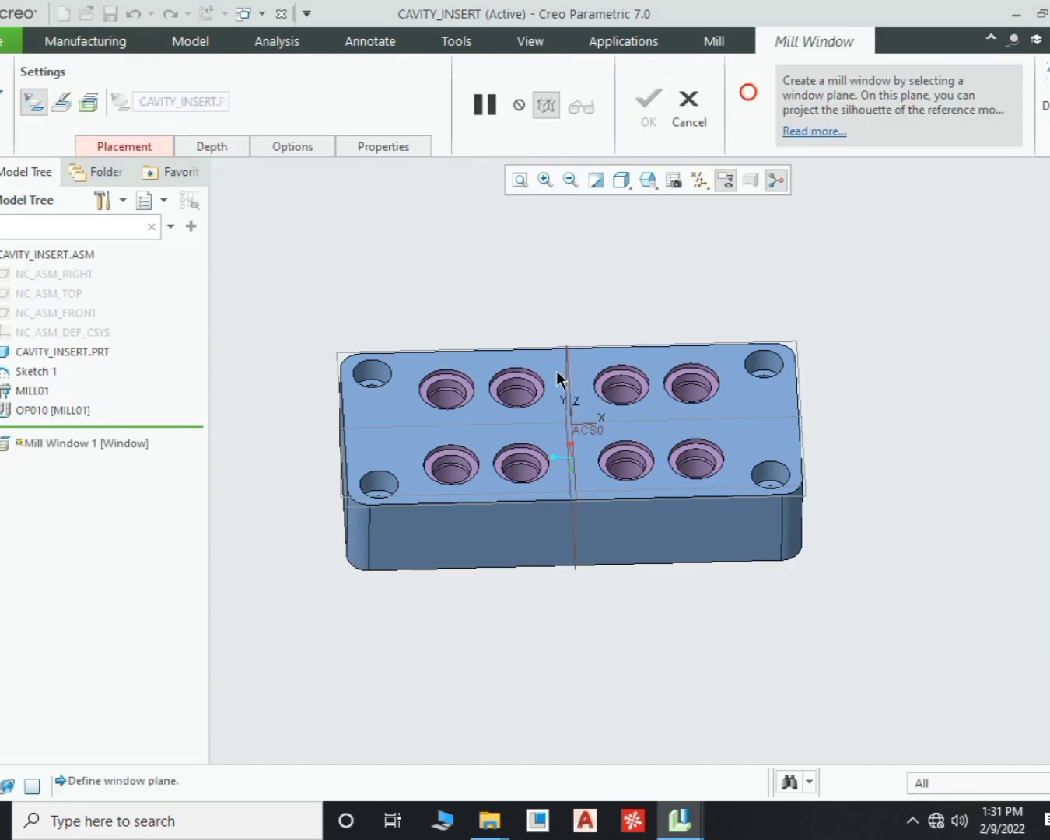
shift+middle_drag(592, 372, 599, 356)
click(597, 352)
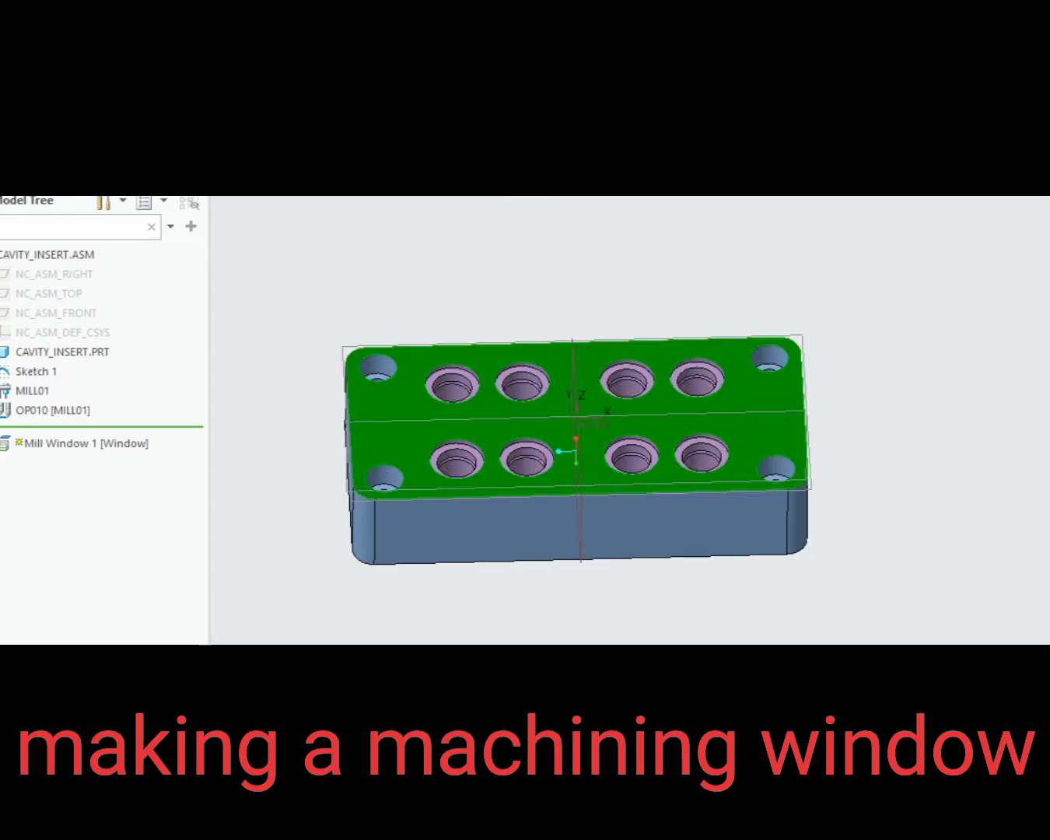
click(125, 102)
shift+middle_drag(448, 339, 421, 327)
middle_click(424, 314)
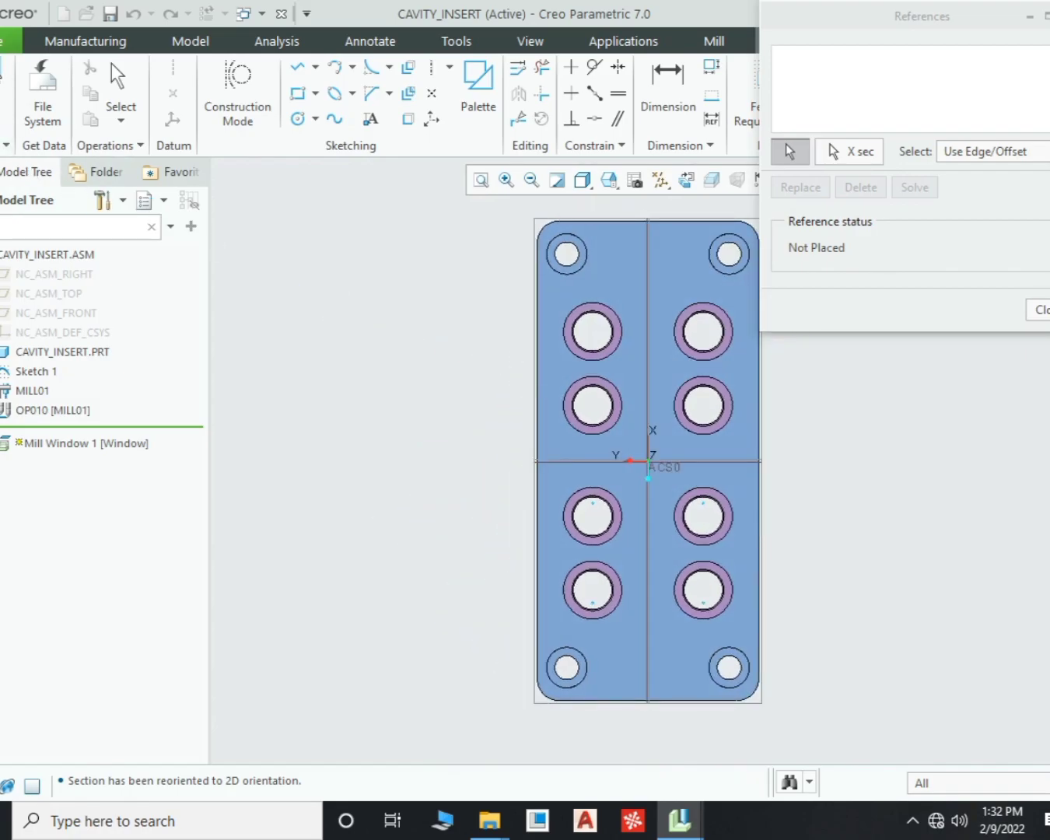
Step: Reorient the window sketch with the RIGHT datum plane as reference facing Top and re-enter the sketch
click(0, 70)
click(530, 453)
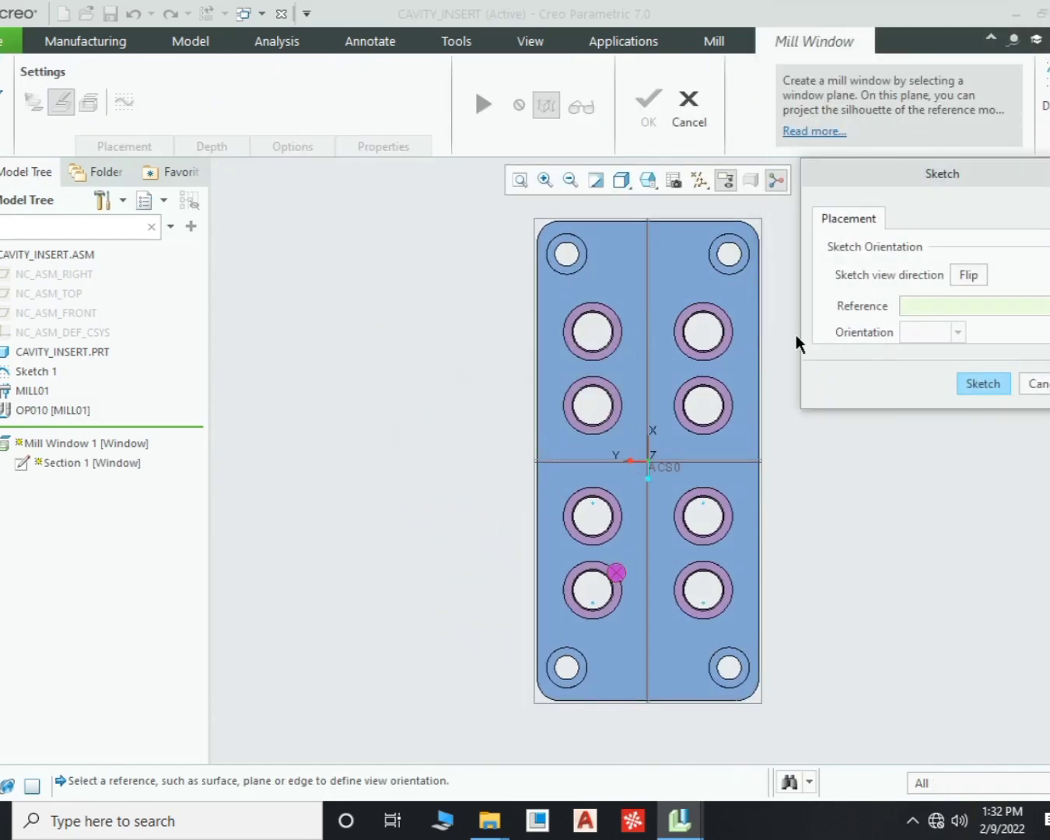
click(646, 364)
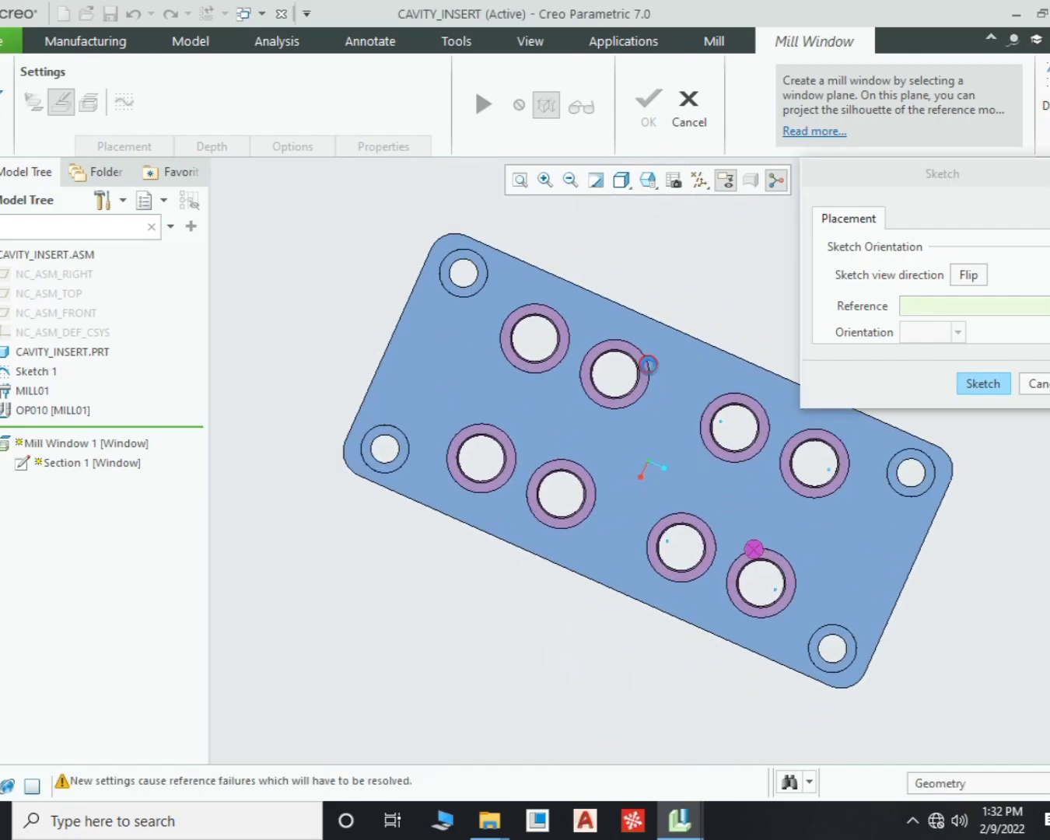
click(909, 333)
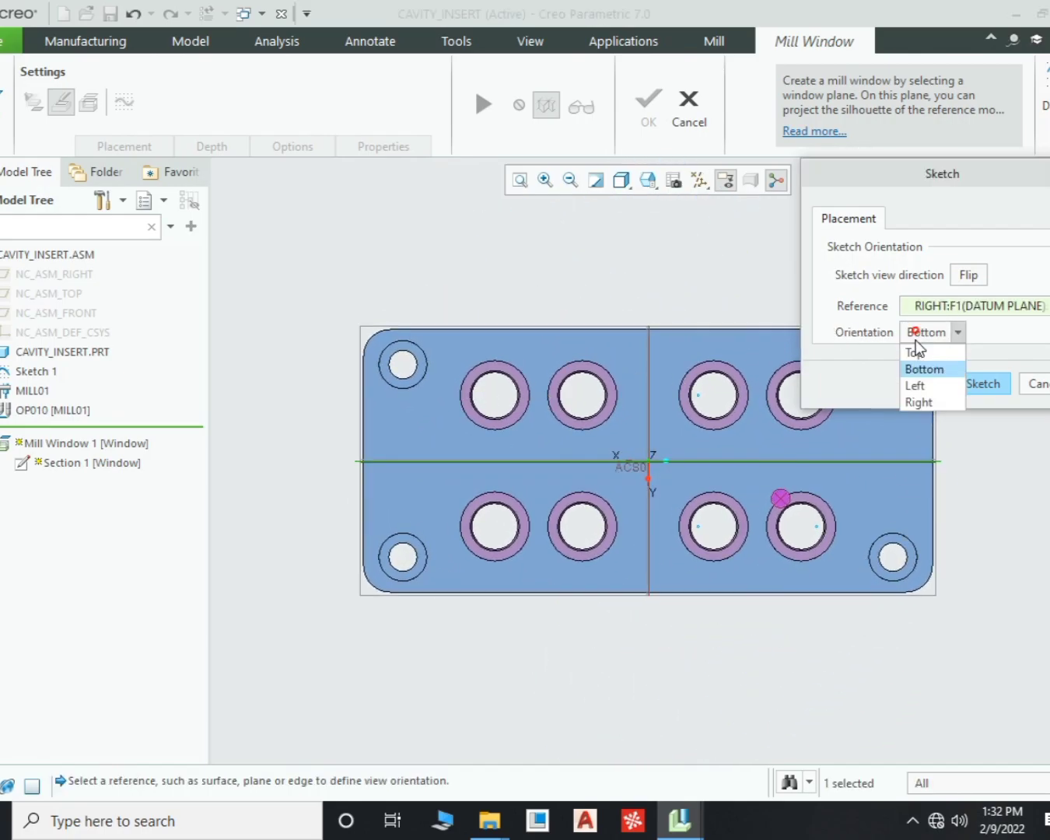
click(911, 360)
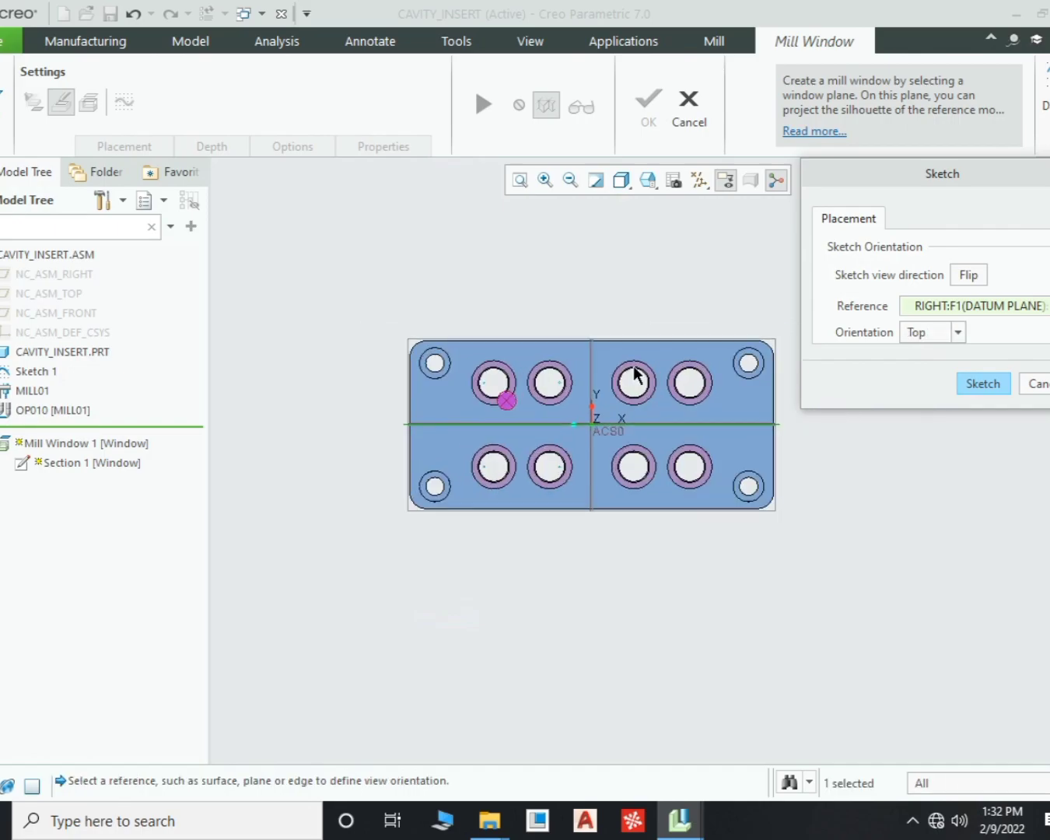
key(Return)
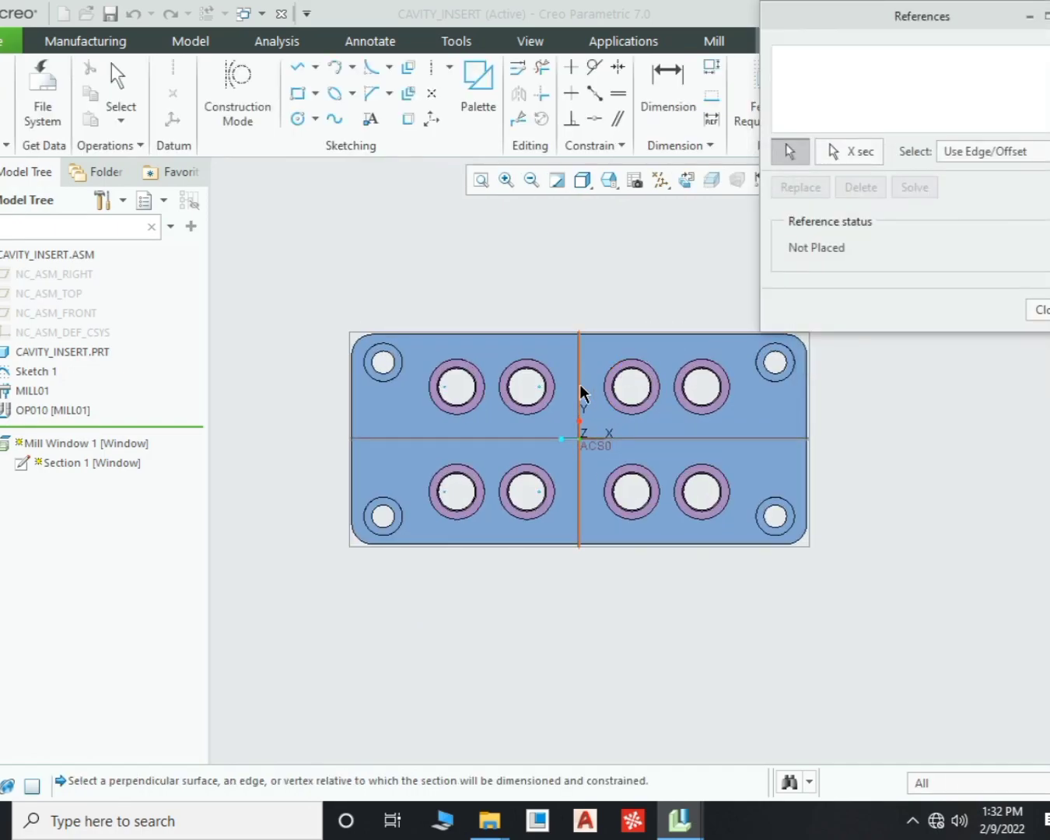
Step: Add the FRONT and RIGHT datum planes of the insert as references for the window sketch
click(578, 436)
click(533, 438)
middle_click(546, 353)
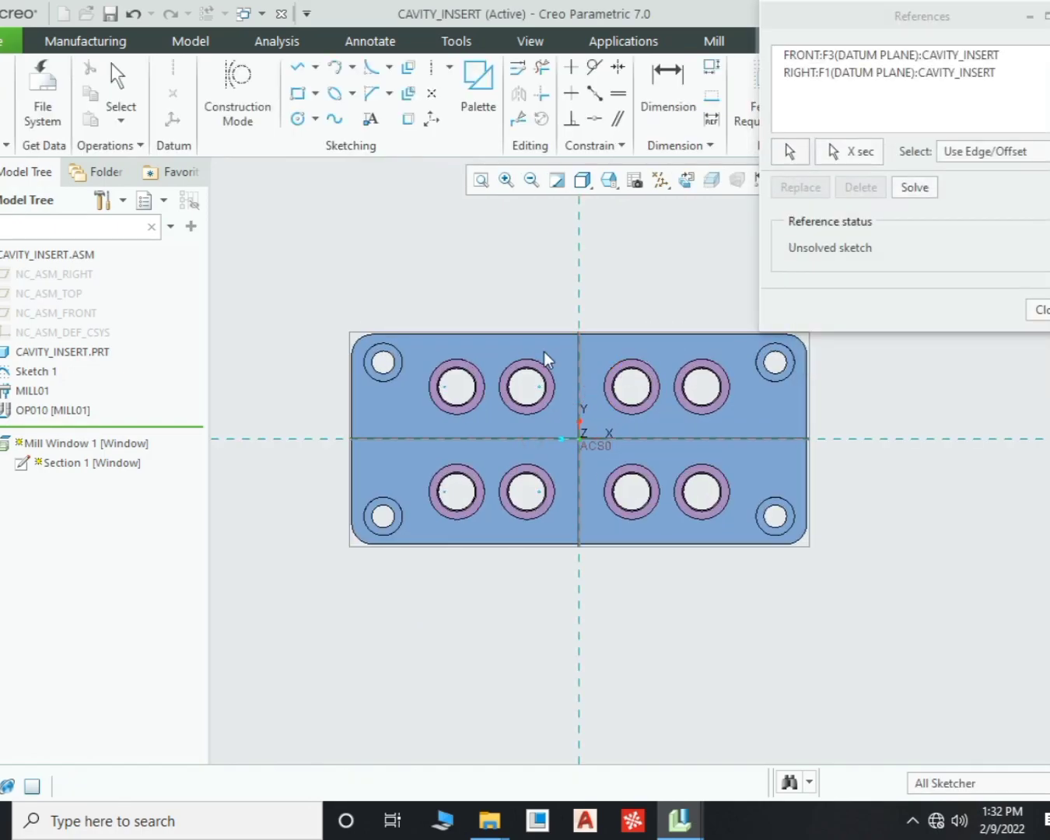
Step: Project the outer edge chain of the insert's top face into the sketch, converting it to a closed loop
click(403, 116)
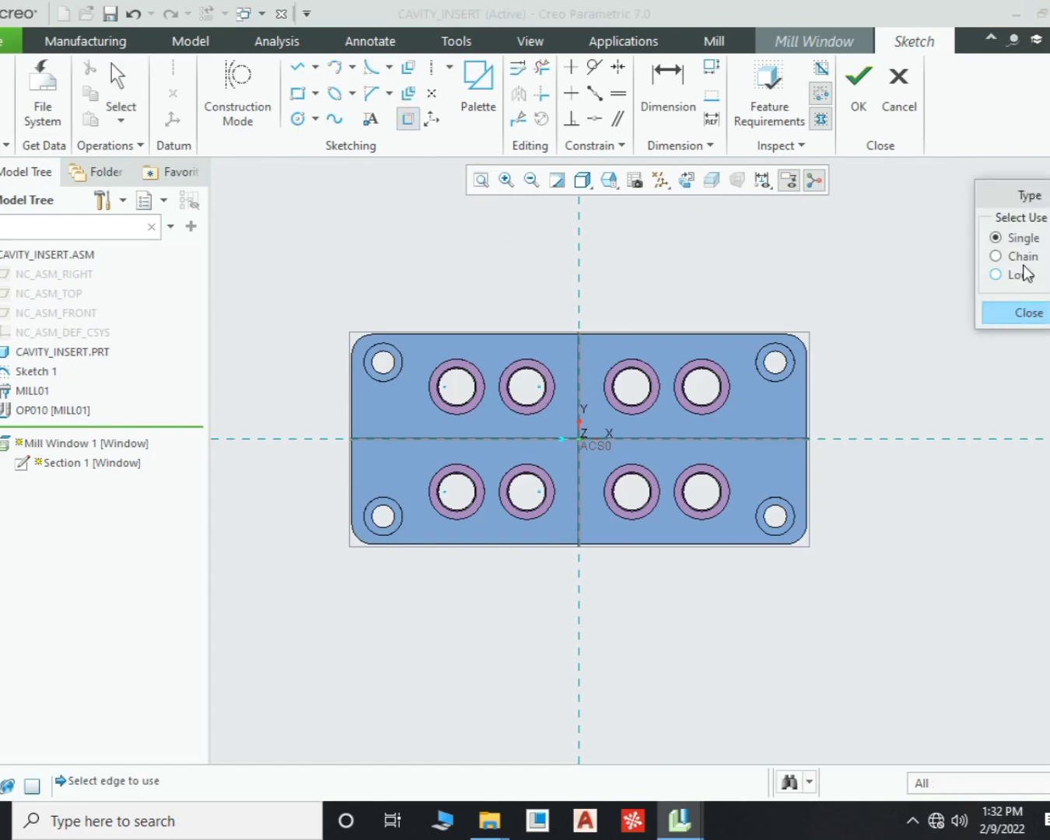
click(1022, 257)
click(795, 339)
click(1009, 410)
click(1012, 389)
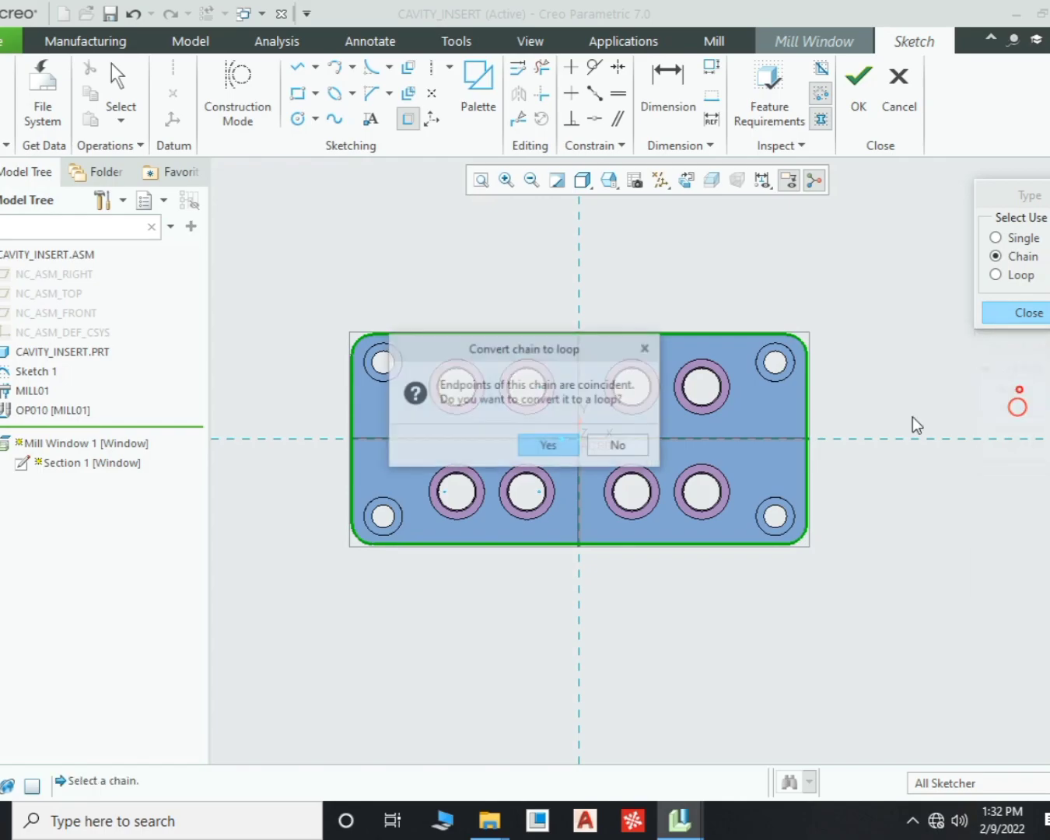
click(540, 450)
middle_click(679, 288)
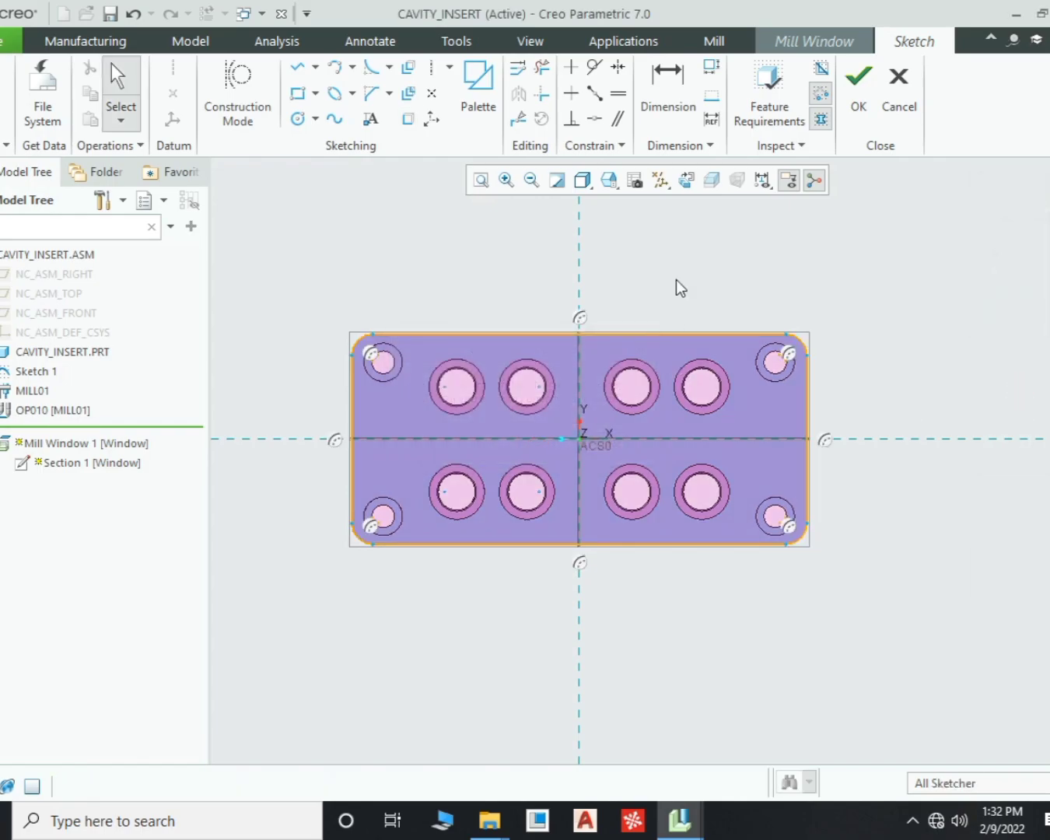
Step: Offset the projected outline outward by 11 as a loop and finish the mill window sketch
click(409, 68)
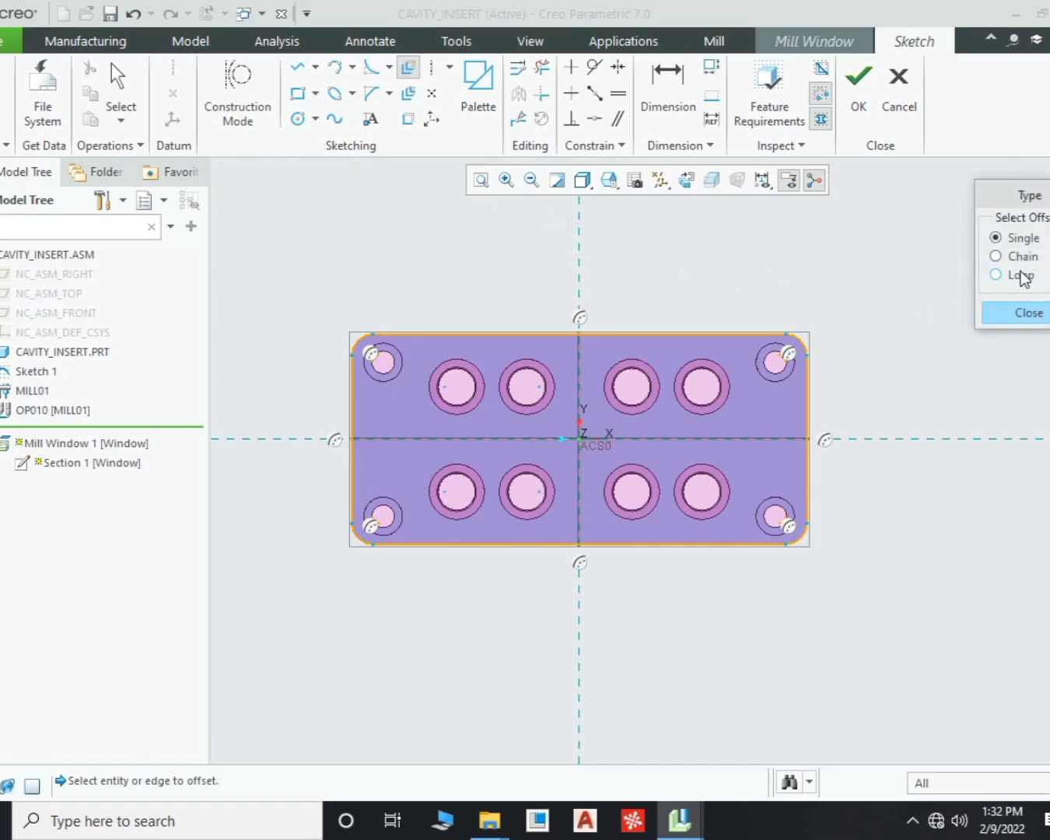
click(1023, 278)
click(701, 336)
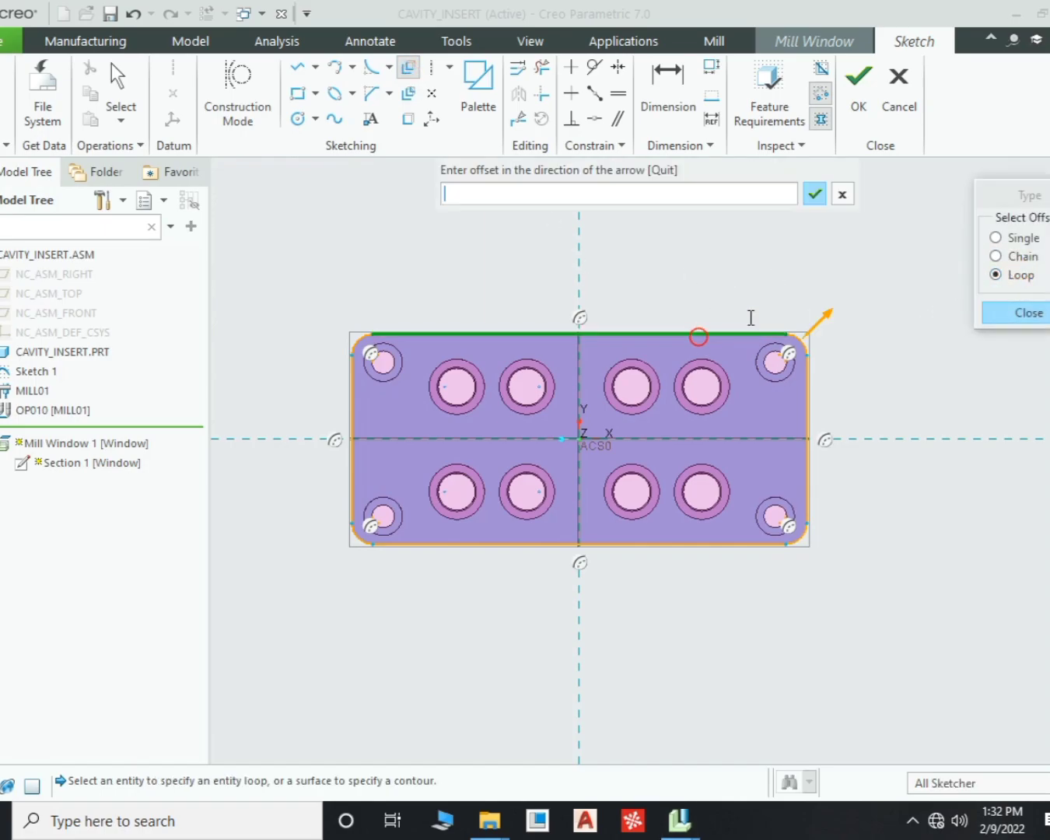
text(11)
key(Return)
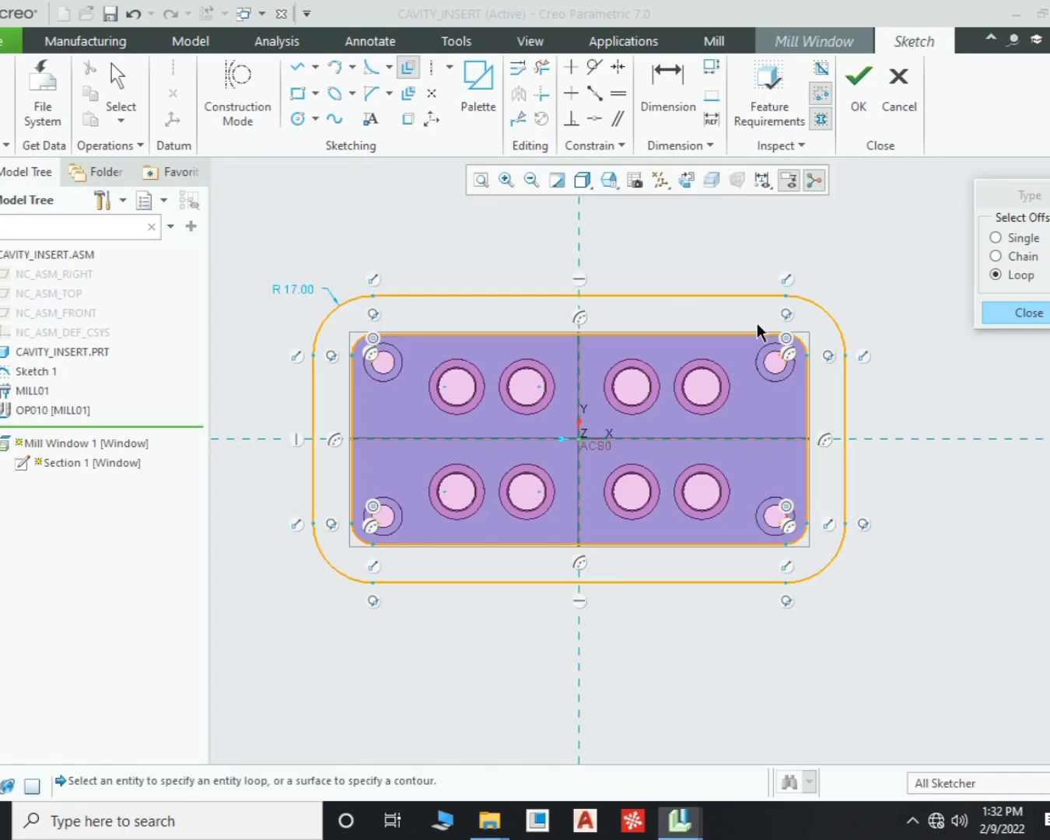
scroll(665, 322, up, 2)
scroll(751, 333, down, 3)
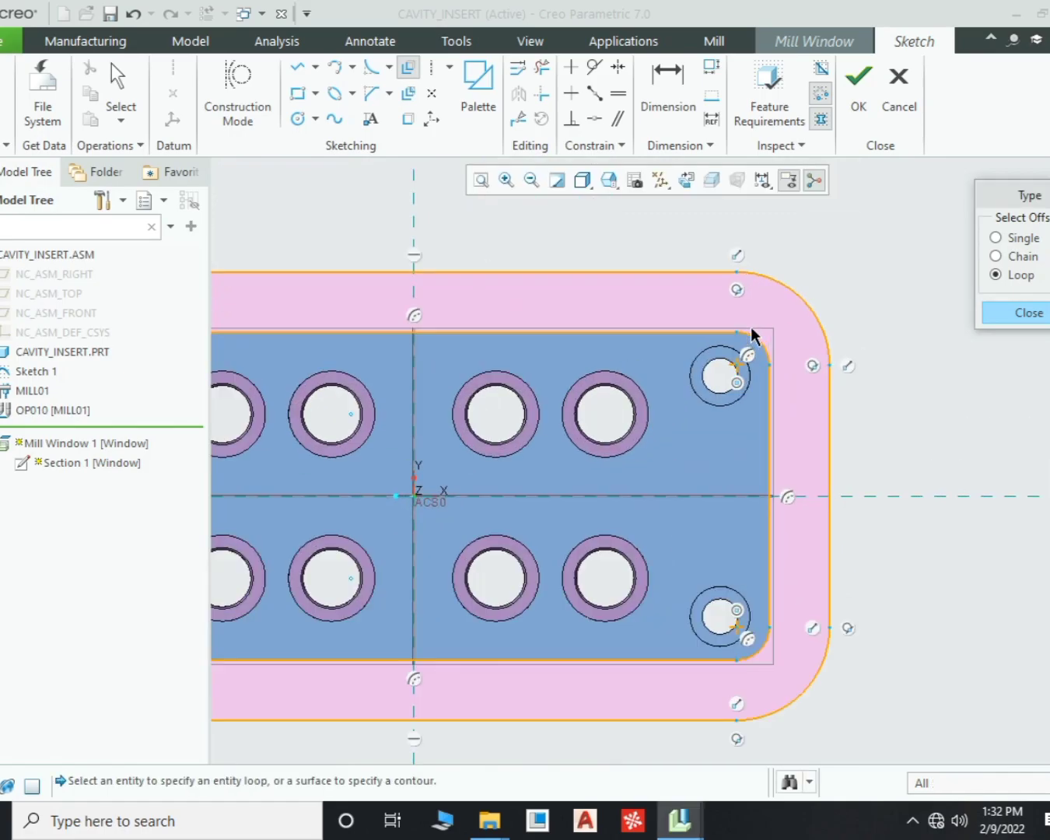
scroll(787, 335, up, 2)
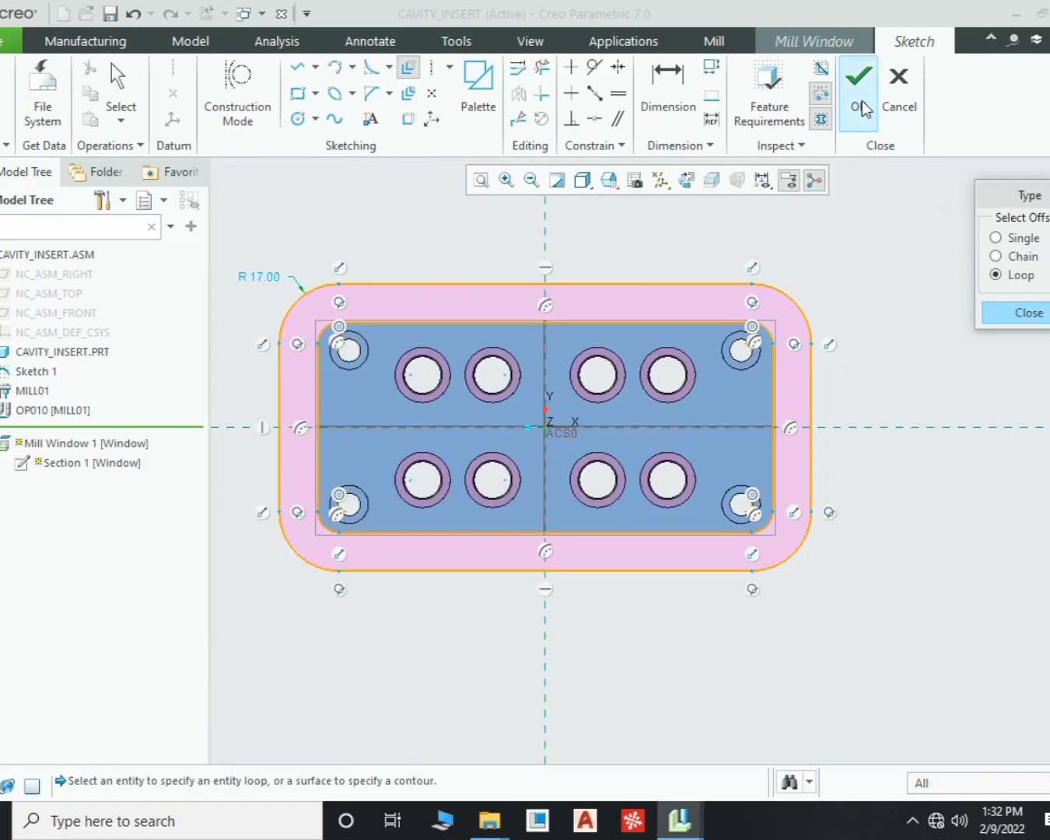
click(863, 109)
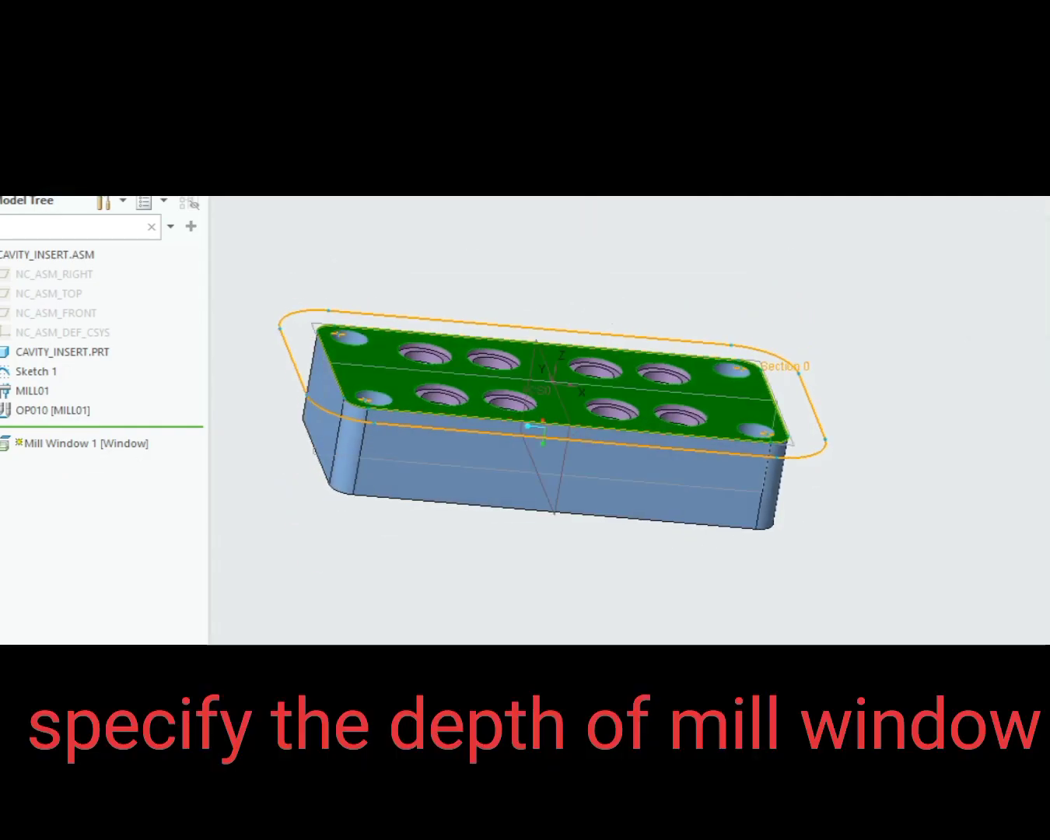
Step: Enable a depth for the mill window, limit it to a face picked on the insert, and complete the window
click(212, 146)
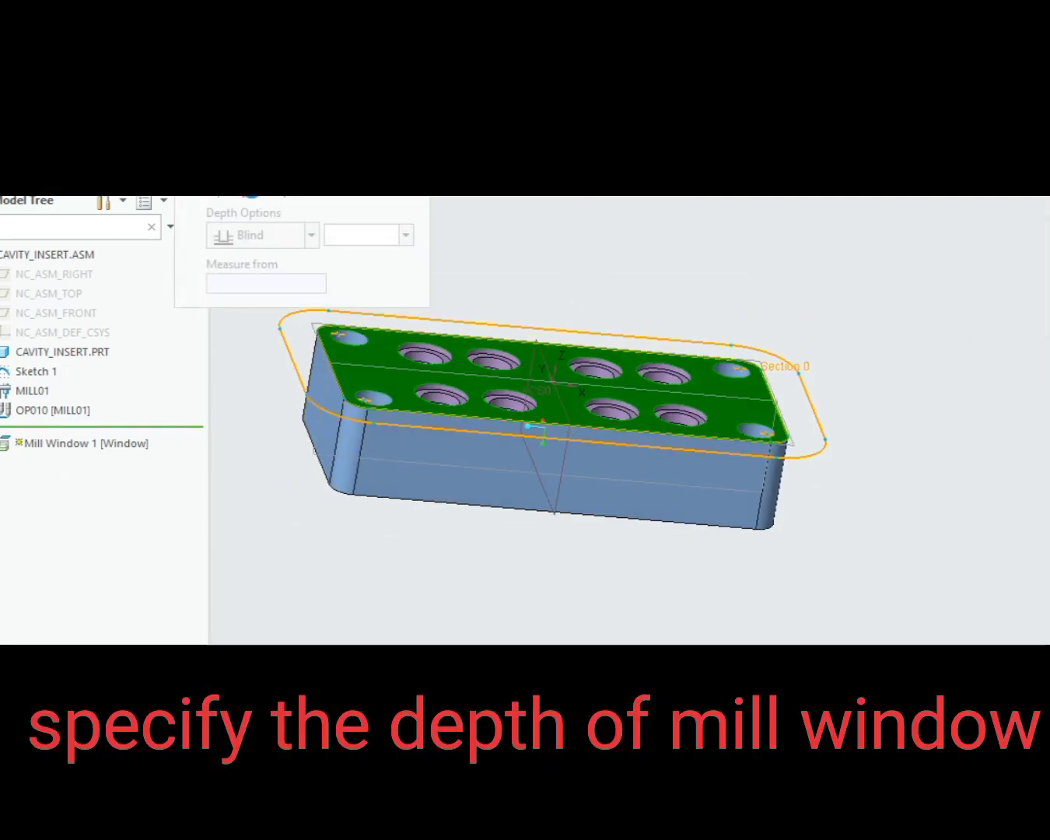
click(198, 190)
click(257, 236)
click(256, 283)
middle_drag(395, 476, 359, 438)
click(359, 439)
middle_drag(442, 363, 609, 424)
scroll(609, 422, up, 3)
scroll(457, 400, down, 3)
middle_click(464, 386)
Step: Insert a Volume Rough milling step based on Mill Window 1
click(123, 430)
right_click(124, 431)
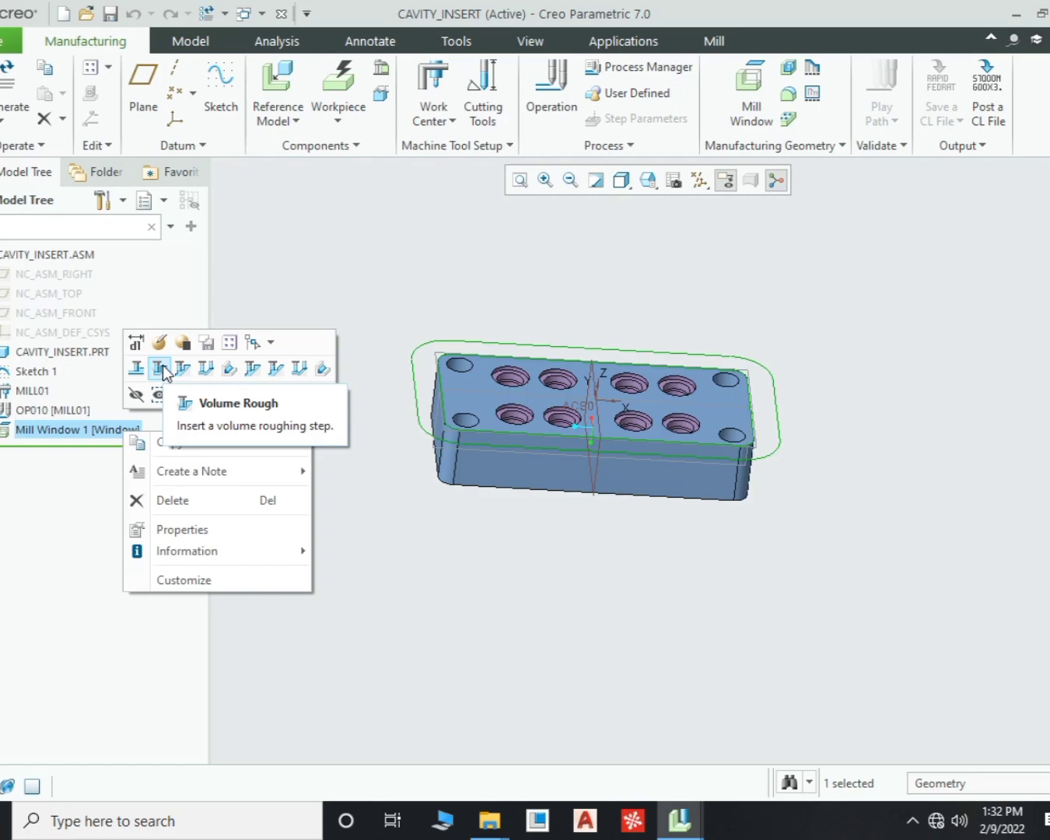
click(159, 369)
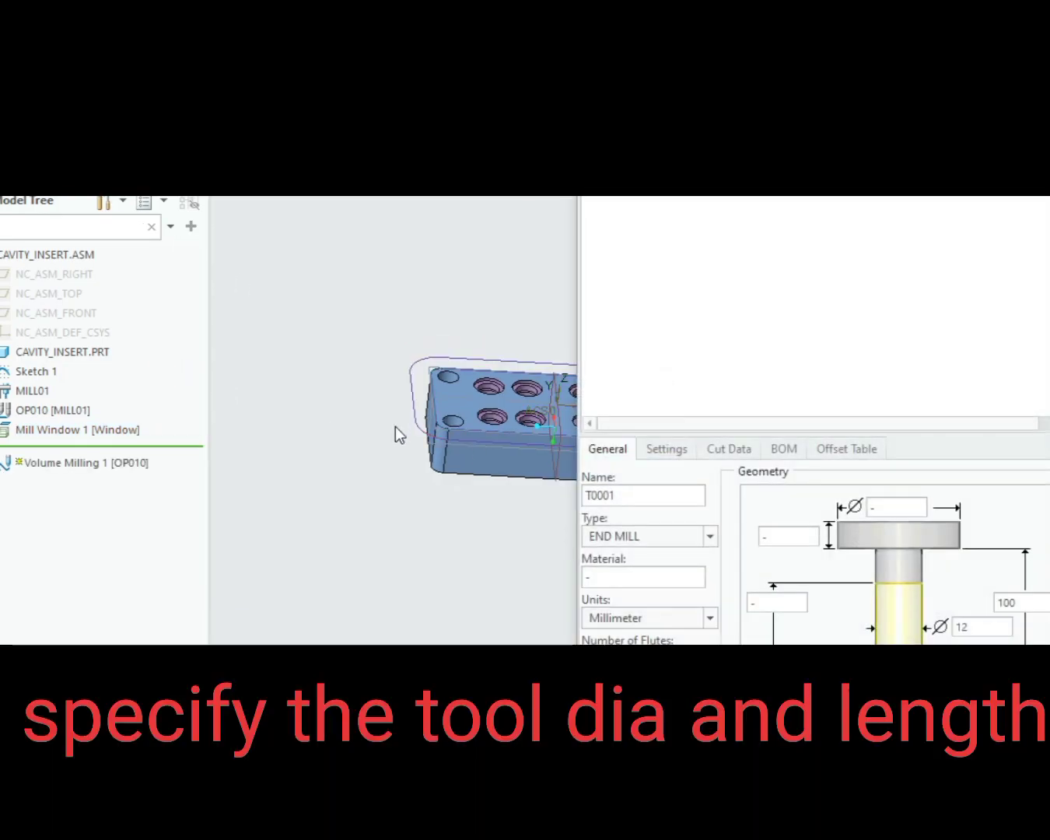
Step: Define an end mill named 10 with a 10 mm cutter diameter and assign it to the volume milling step
double_click(621, 497)
text(10)
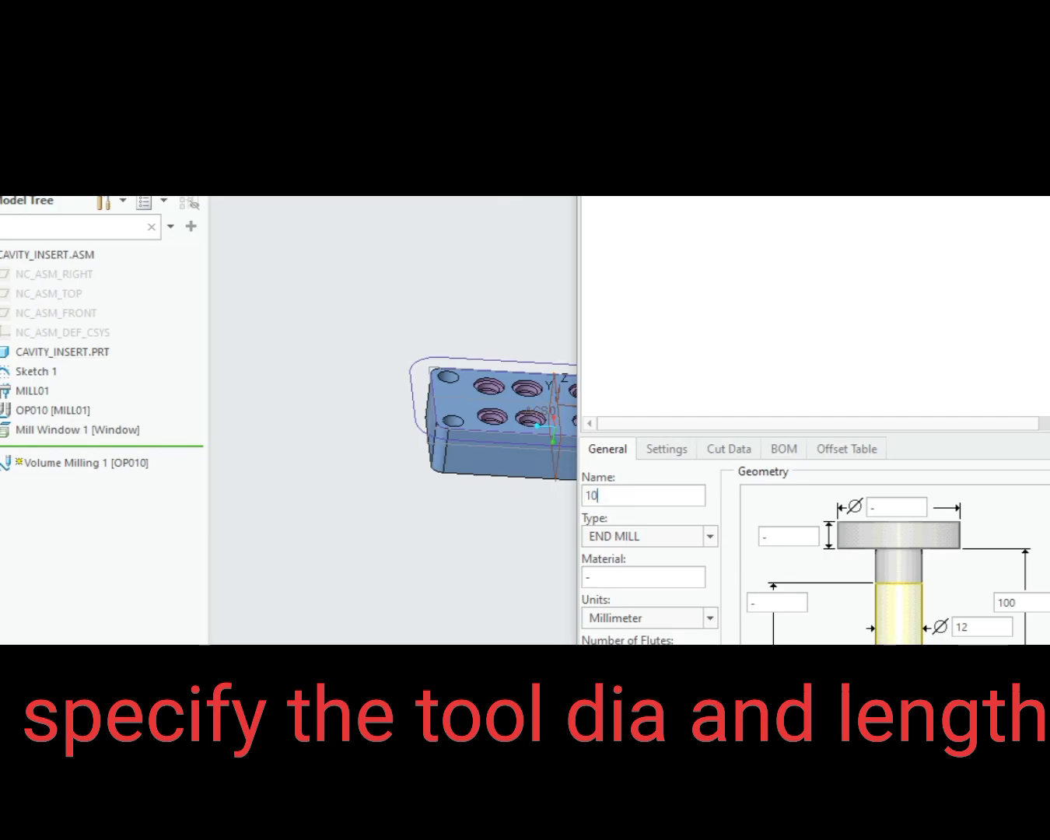
text(10)
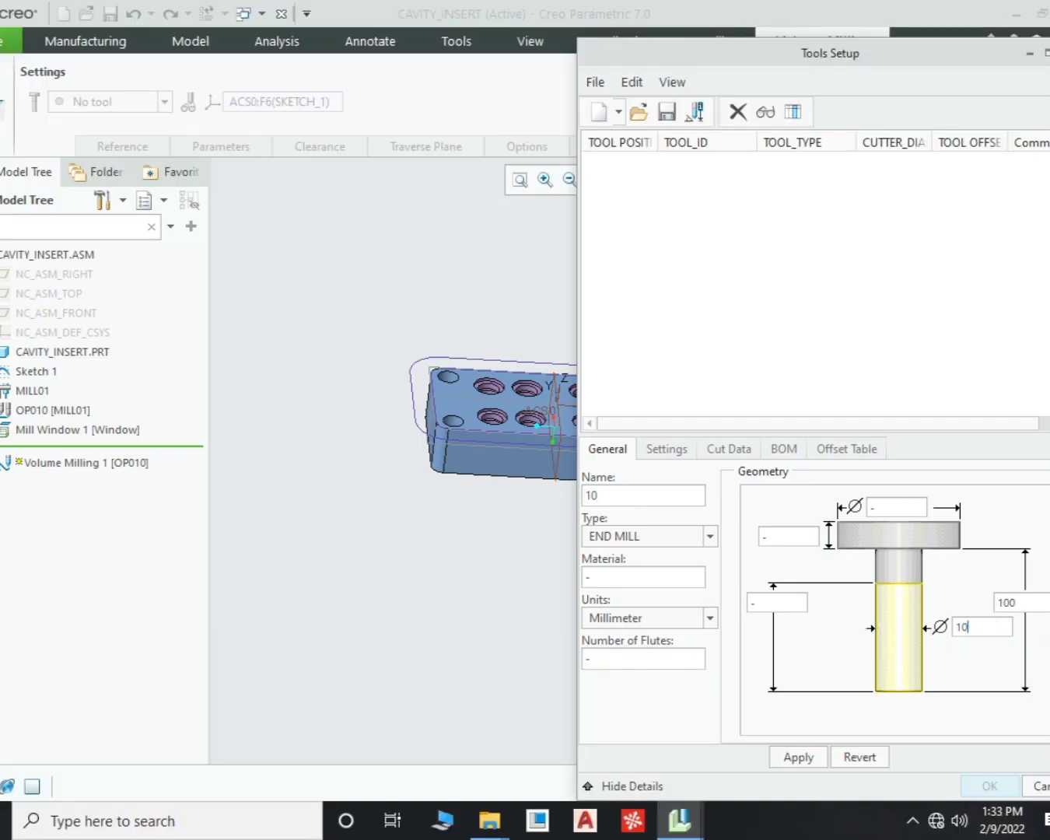
click(797, 757)
click(977, 785)
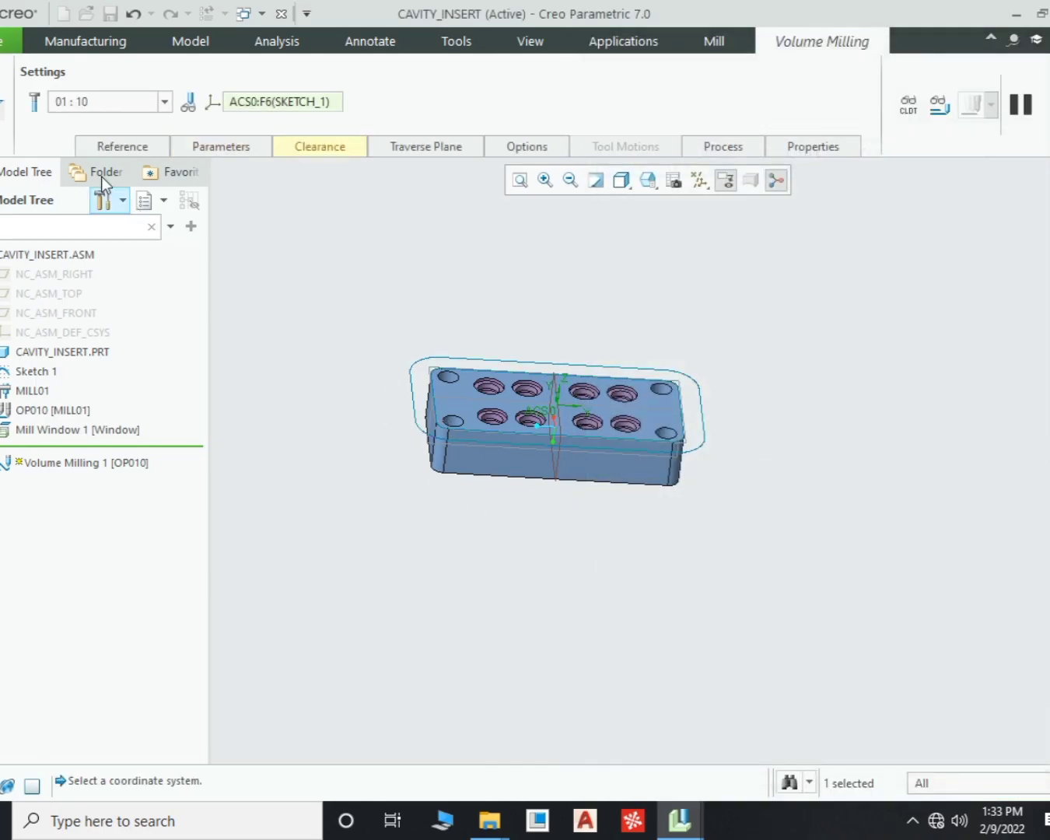
click(150, 144)
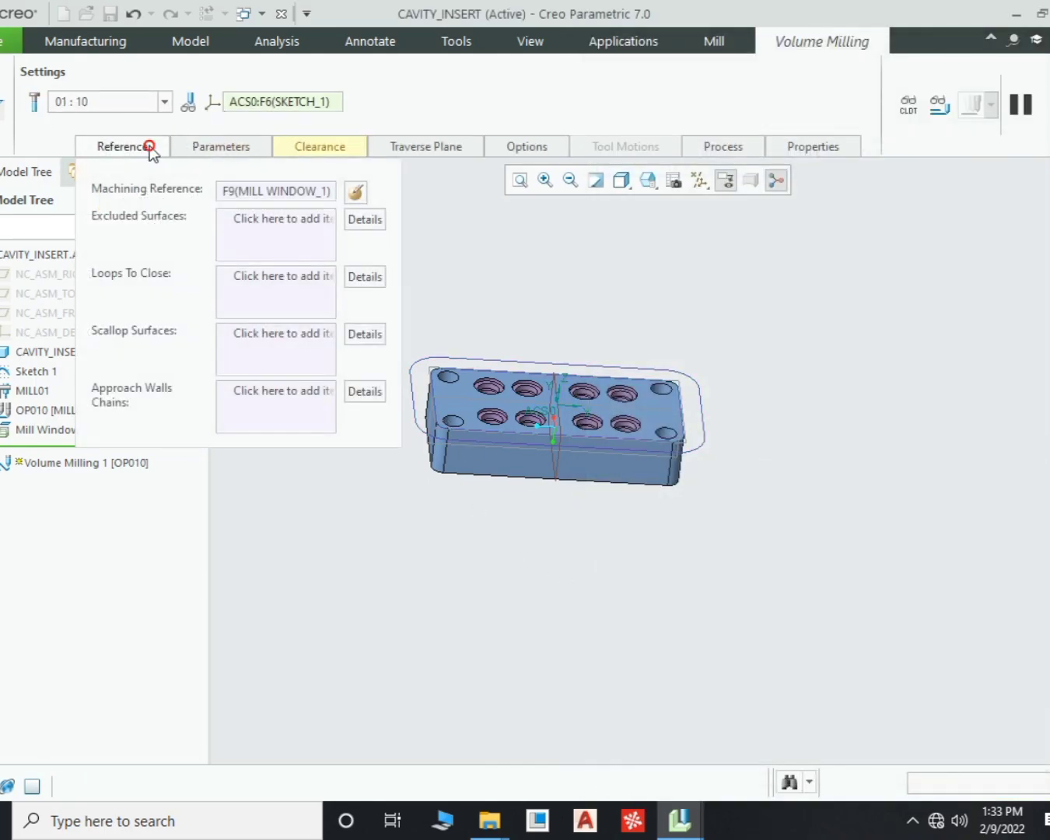
click(225, 145)
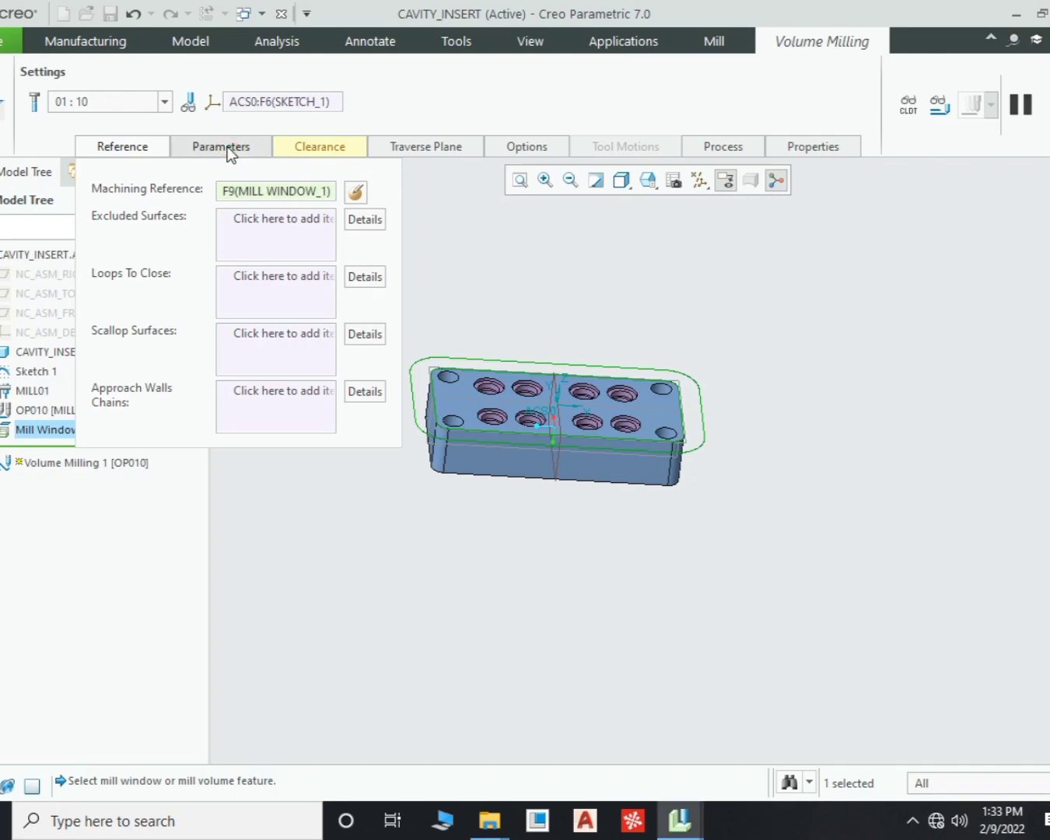
click(229, 148)
click(155, 146)
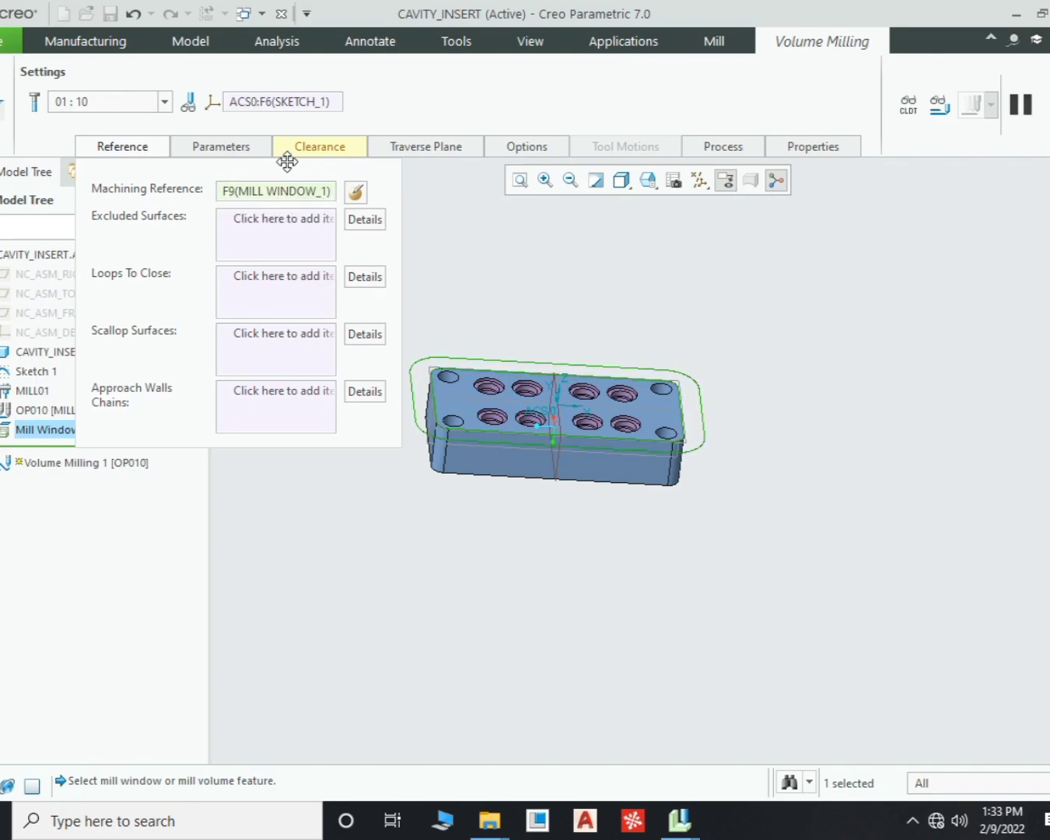
Step: Set the volume milling sequence's CUT_FEED to 1000, FREE_FEED and RETRACT_FEED to 3000, and PLUNGE_FEED to 50
click(236, 147)
click(414, 572)
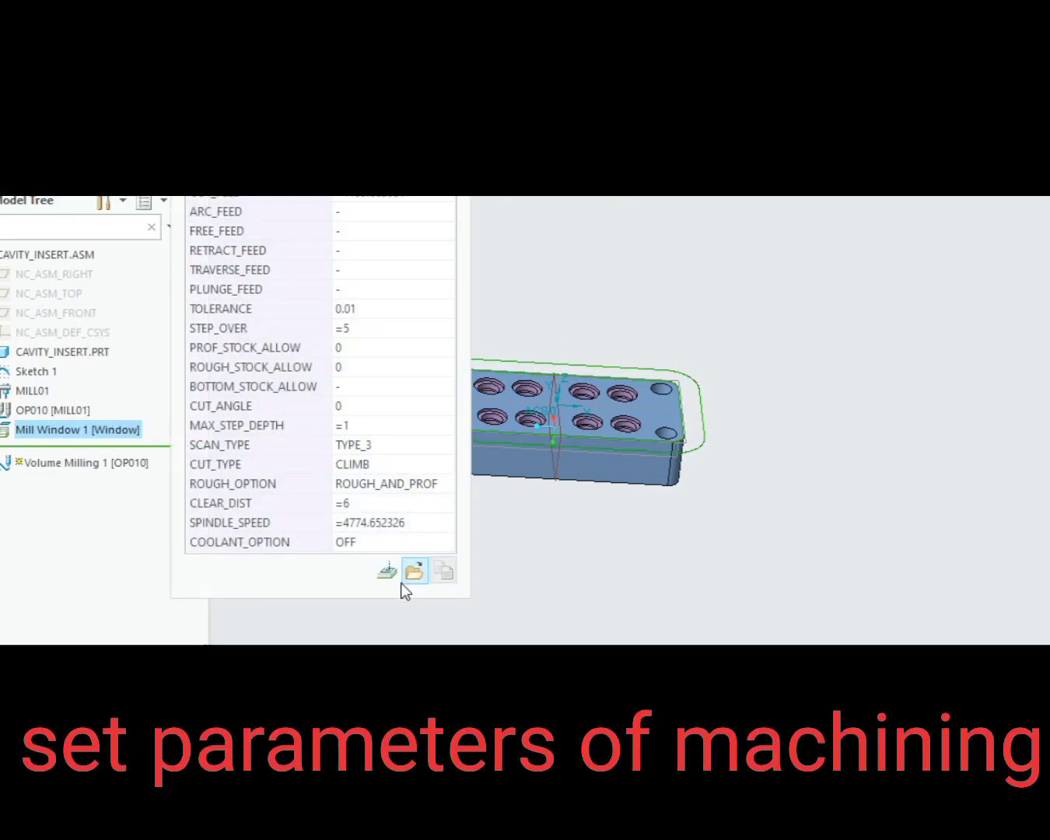
click(933, 246)
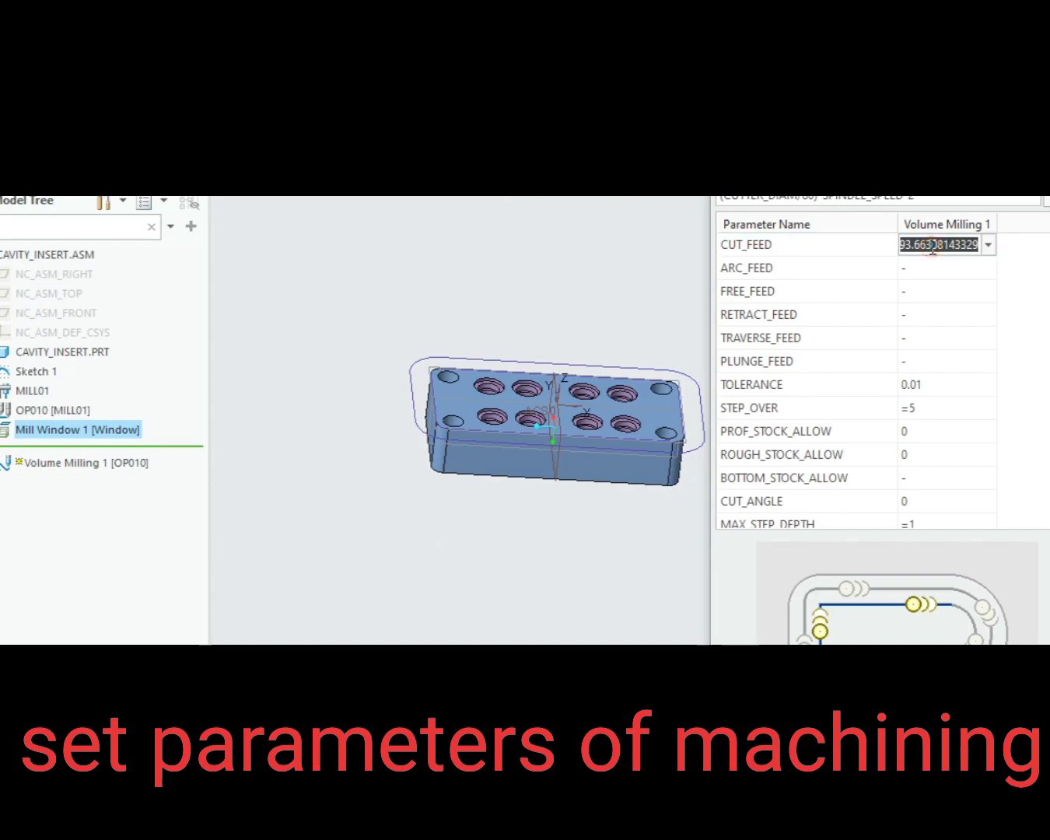
text(1000)
key(Return)
key(Return)
text(3000)
key(Return)
text(3000)
key(Return)
key(Return)
text(50)
key(Return)
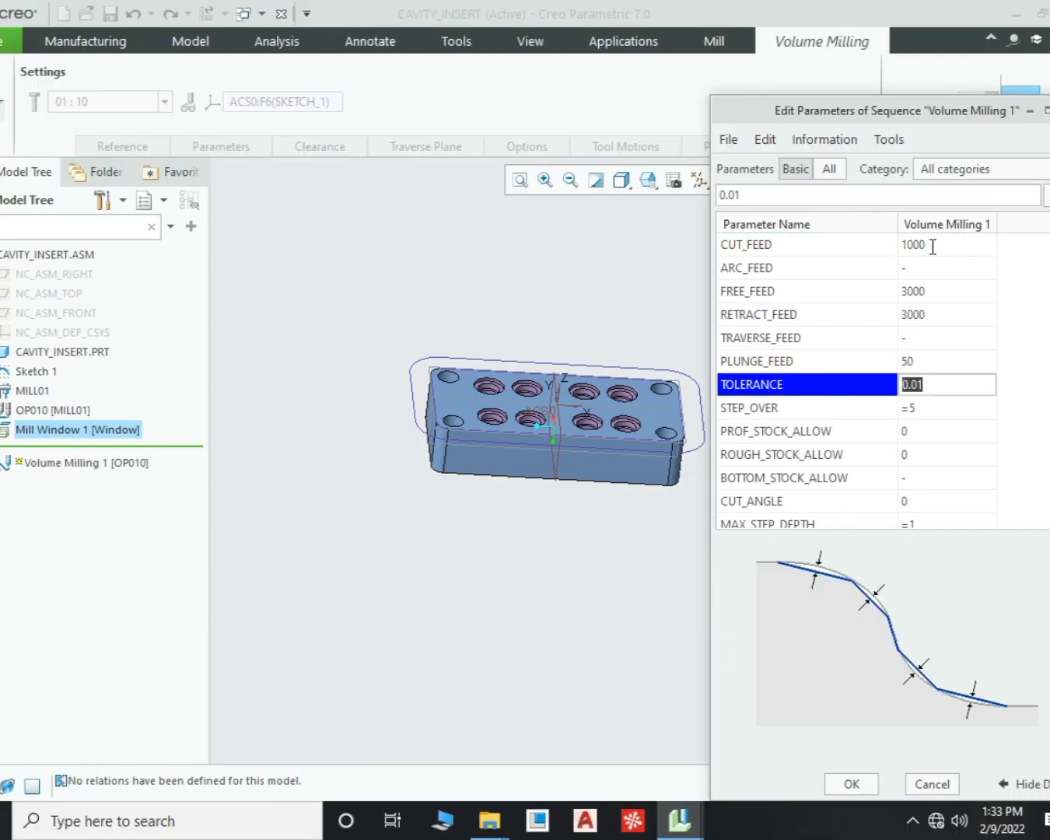
Step: Set STEP_OVER to 5 and both PROF_STOCK_ALLOW and ROUGH_STOCK_ALLOW to 0.25 for the volume milling sequence
key(Return)
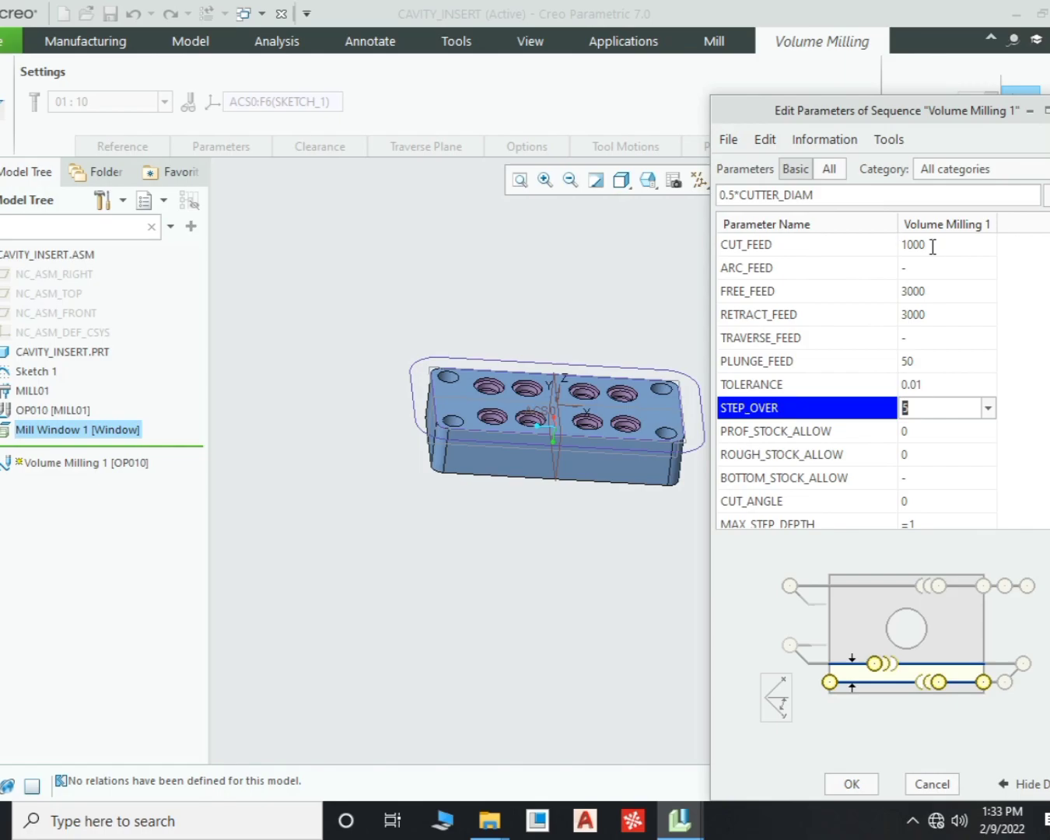
text(5)
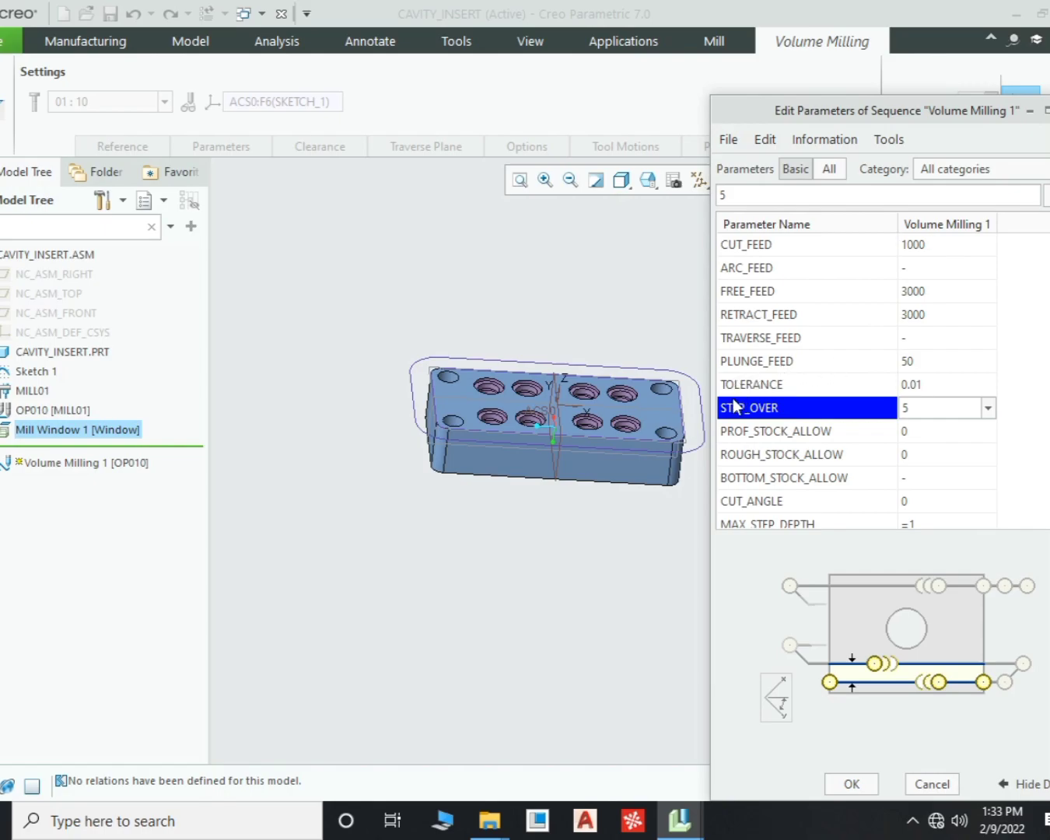
click(908, 429)
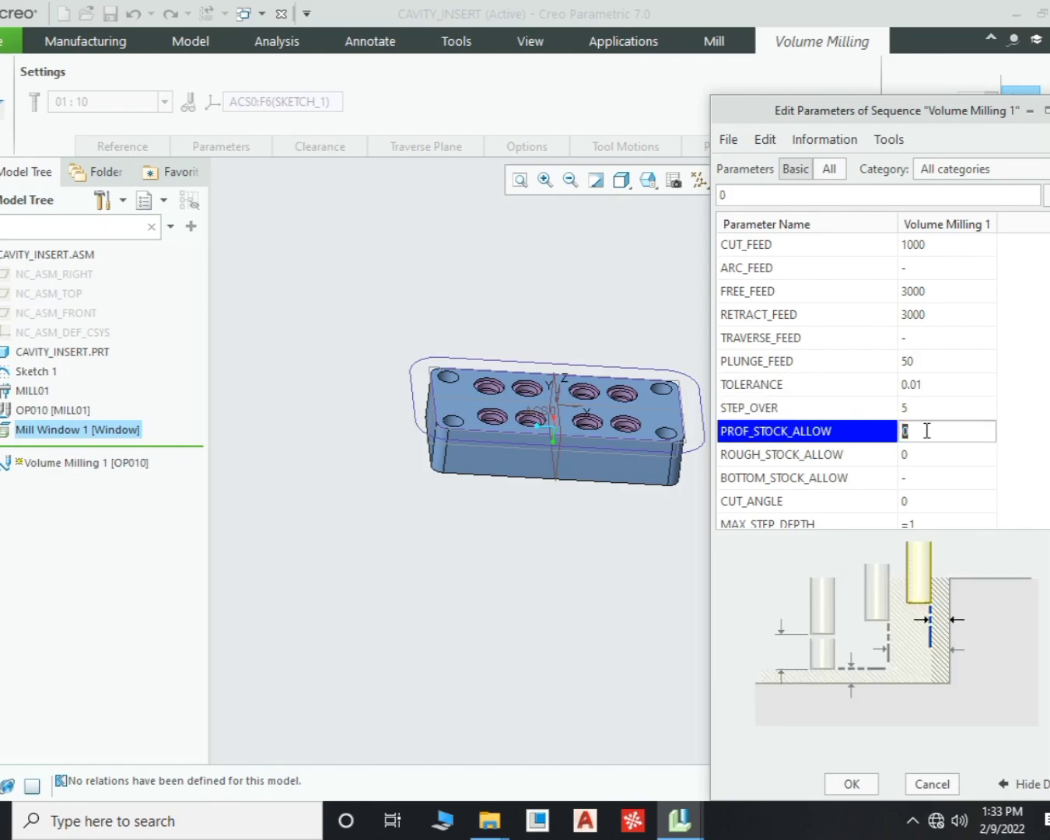
text(0.25)
key(Return)
text(.2)
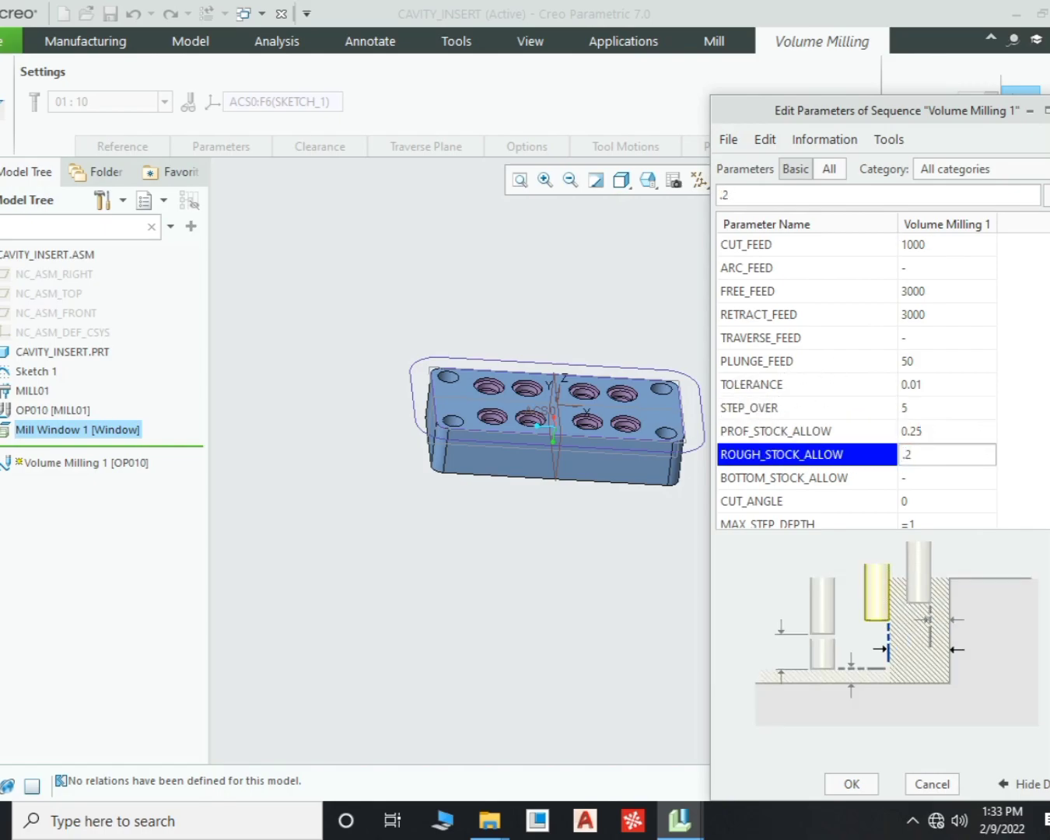
text(5)
key(Return)
Step: Set BOTTOM_STOCK_ALLOW to 0.1 and MAX_STEP_DEPTH to 0.25 in the volume milling parameters
text(.1)
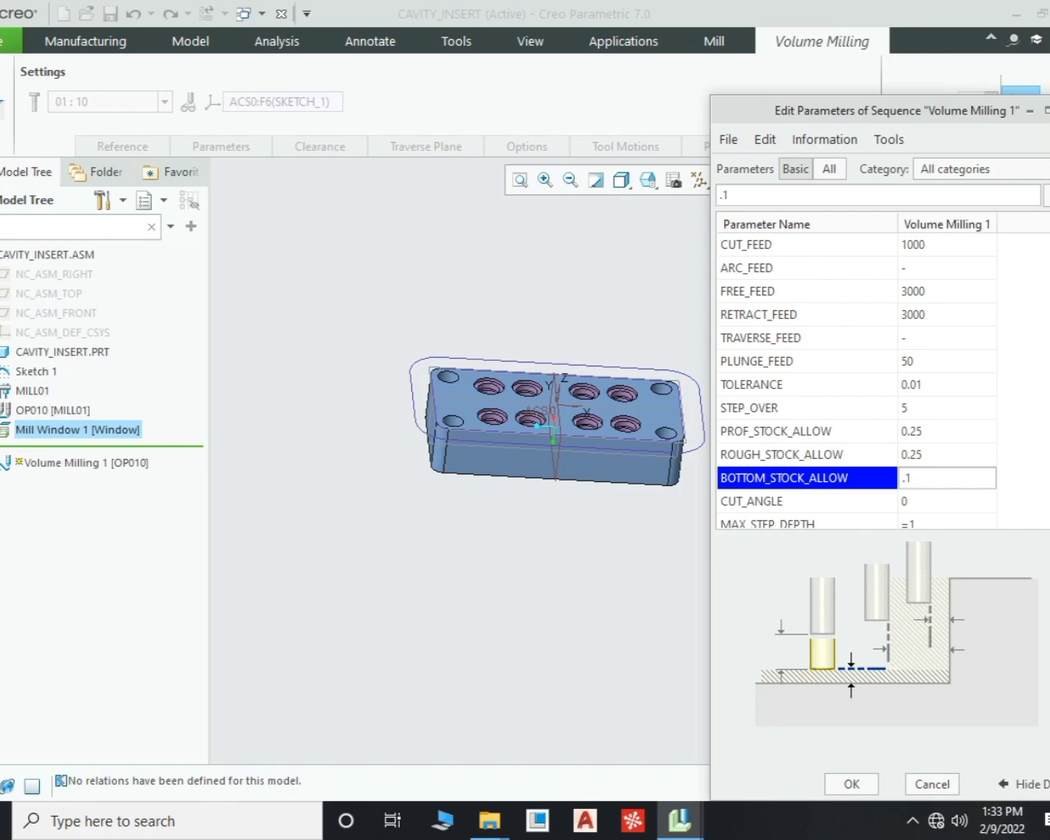
text(1)
key(Return)
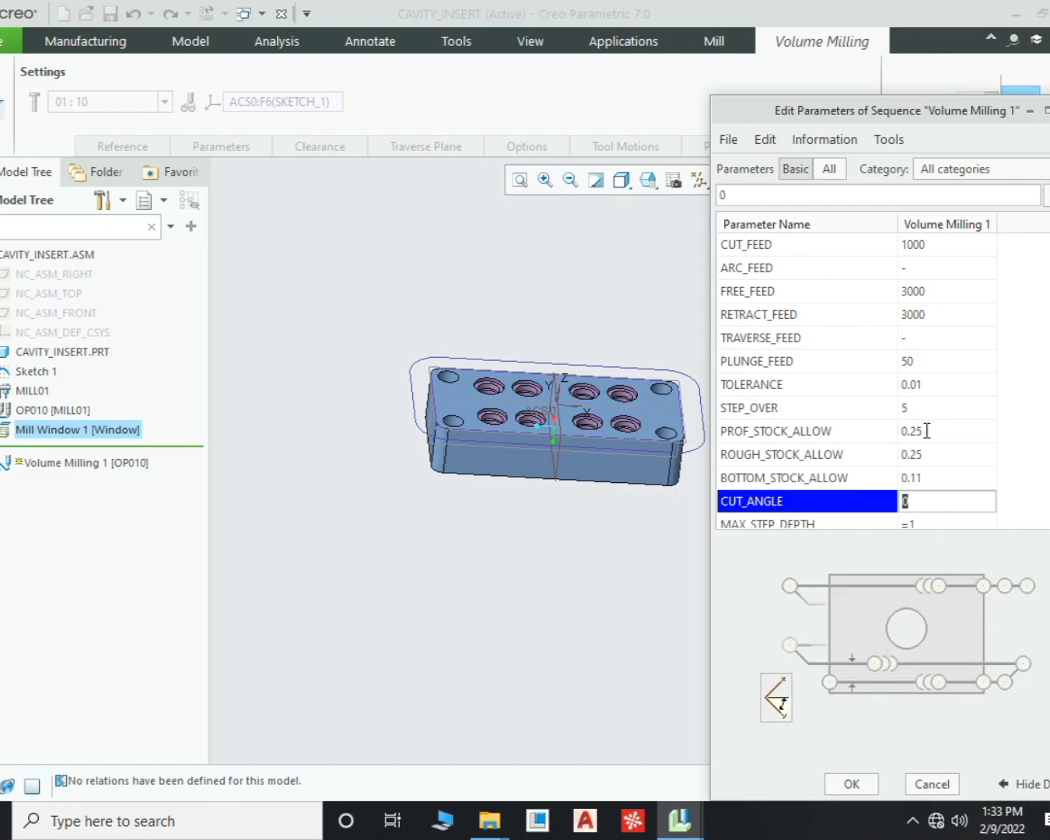
click(930, 477)
text(.1)
key(Return)
scroll(956, 448, down, 2)
click(924, 429)
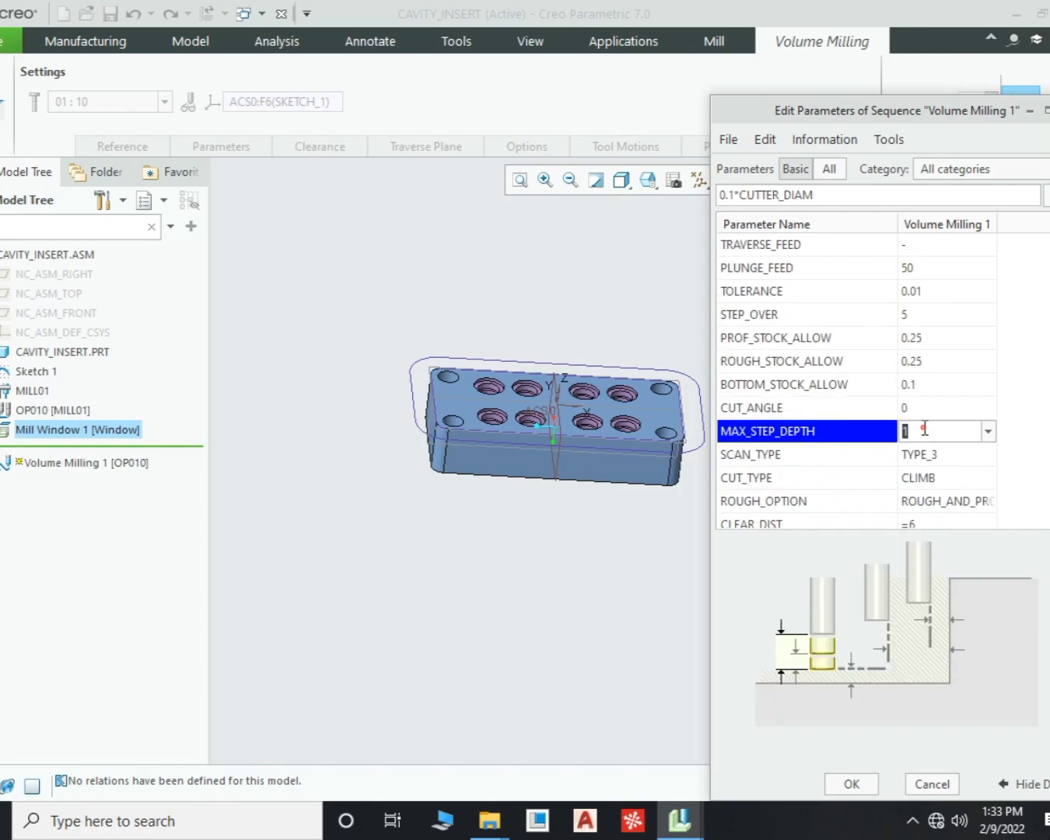
text(.25)
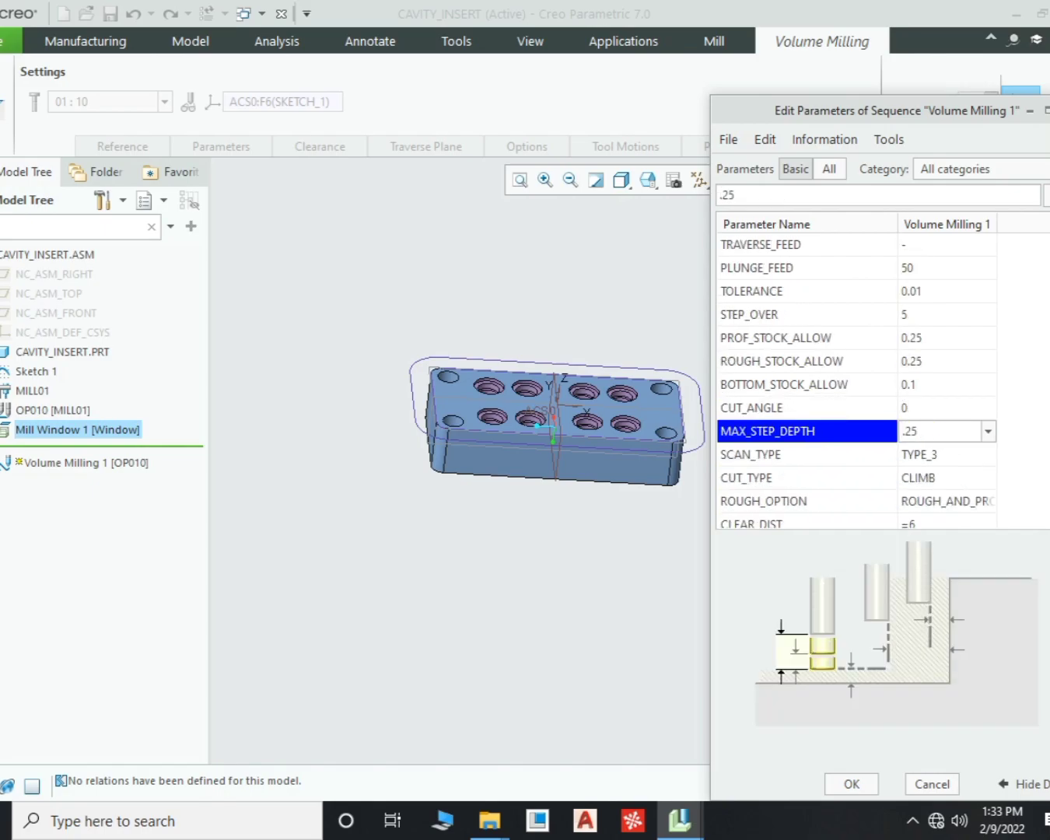
key(Return)
Step: Change SCAN_TYPE to TYPE_SPIRAL, CUT_TYPE to UPCUT and ROUGH_OPTION to PROF_ONLY
click(924, 458)
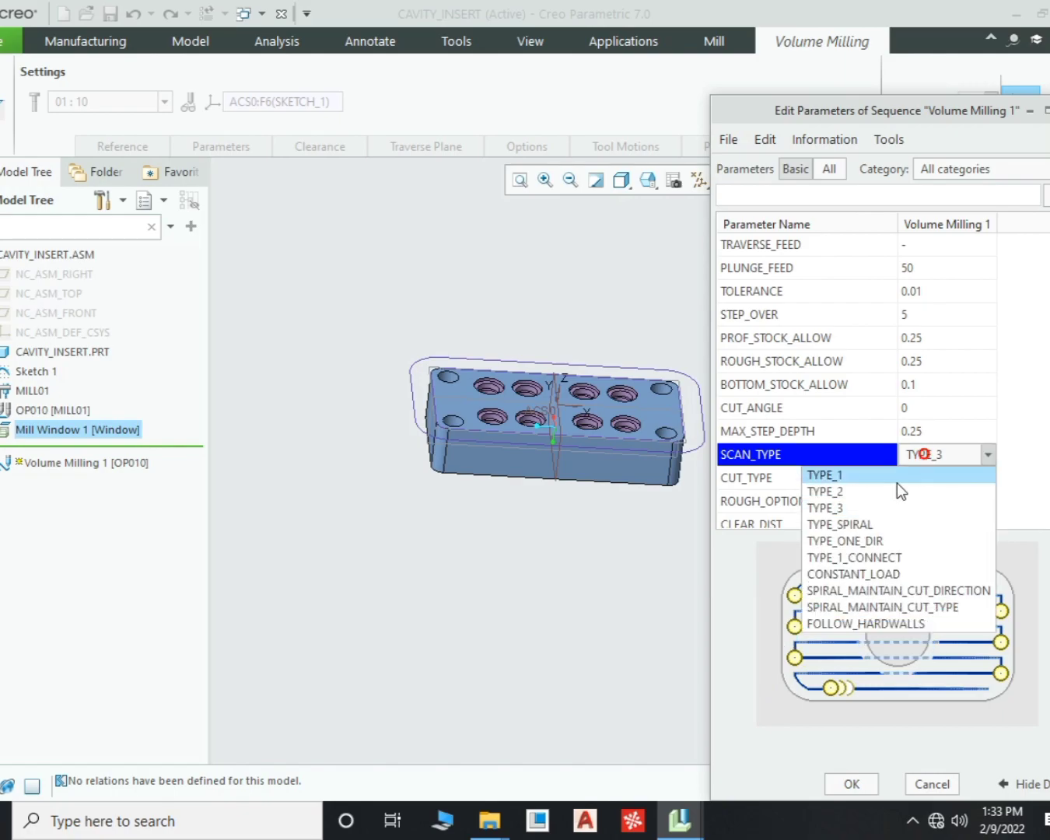
click(853, 523)
click(939, 479)
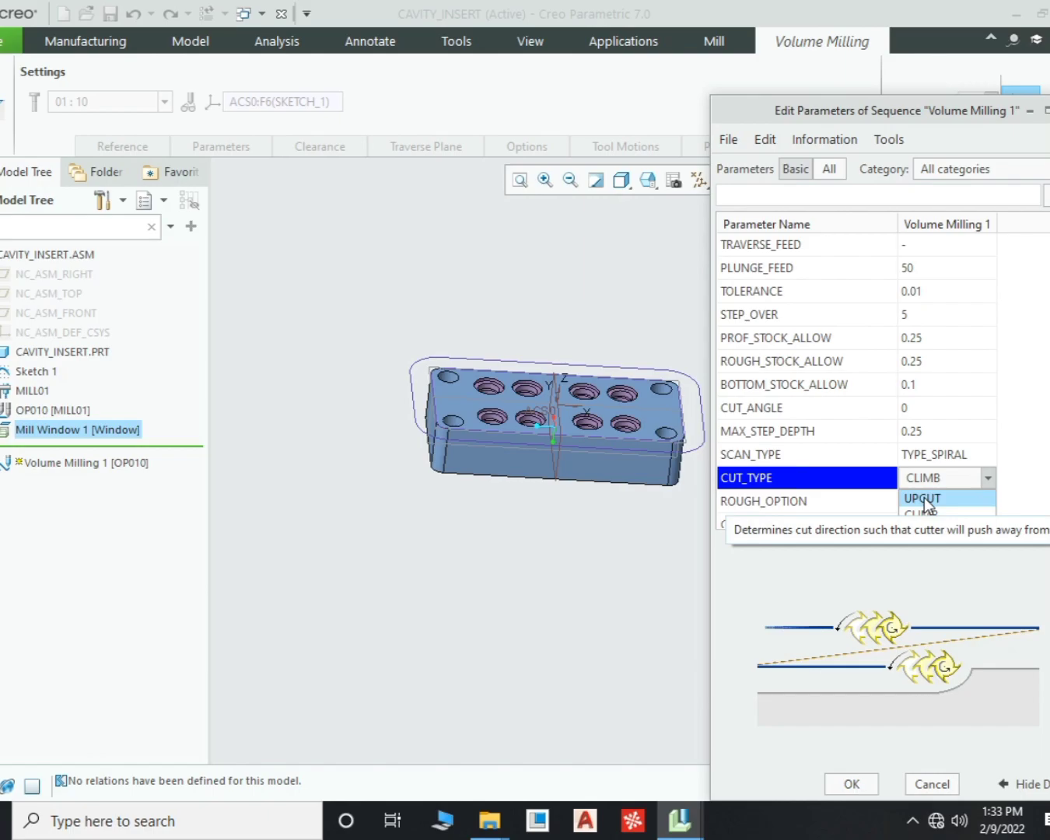
click(927, 499)
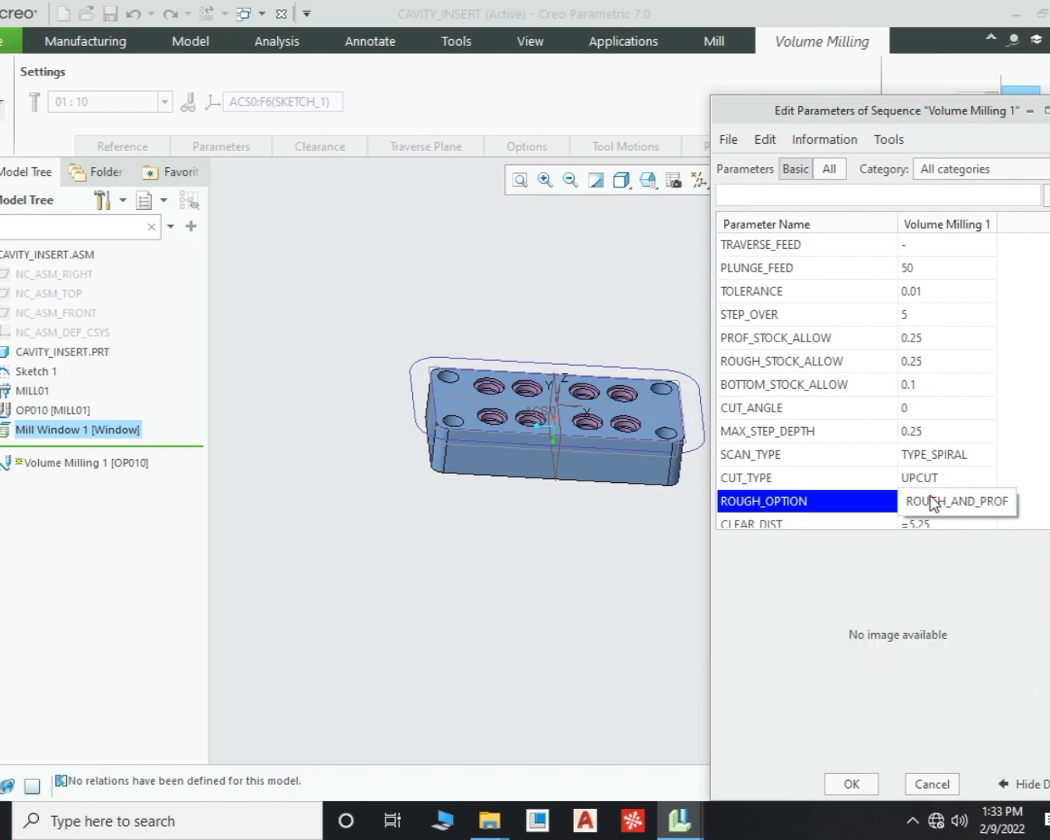
click(935, 503)
click(934, 571)
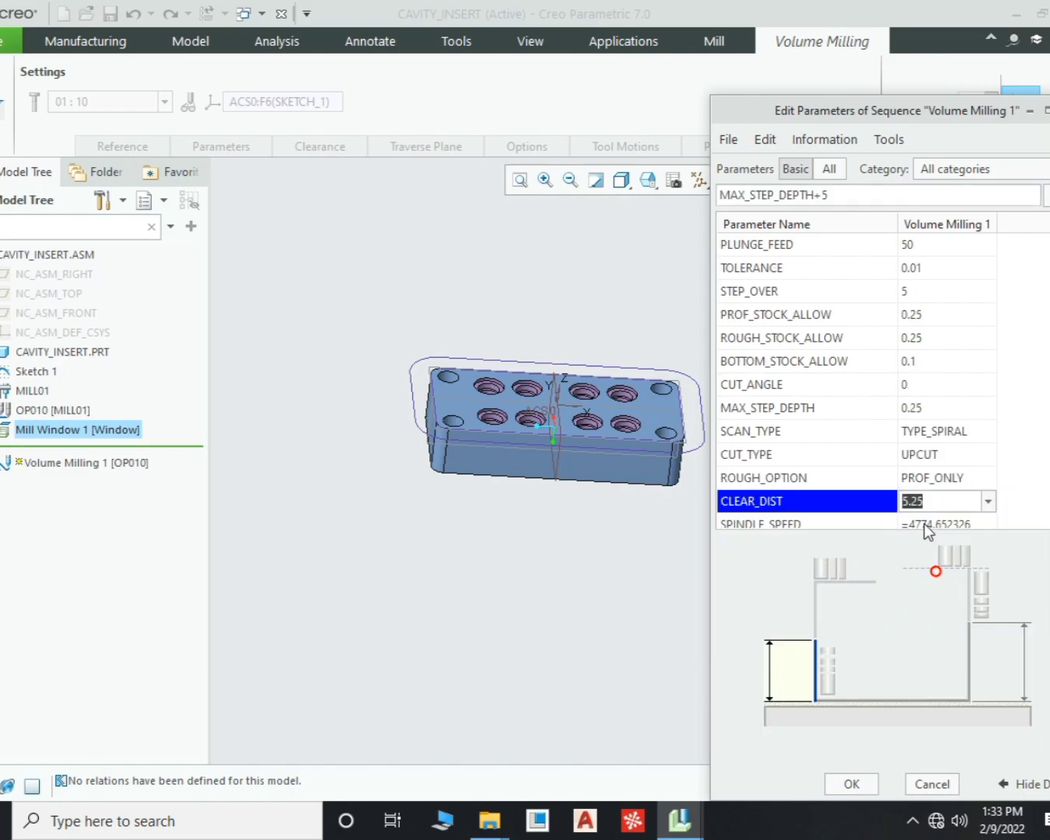
Step: Set CLEAR_DIST to 0.5 and SPINDLE_SPEED to 1000 for the volume milling sequence
text(.5)
key(Return)
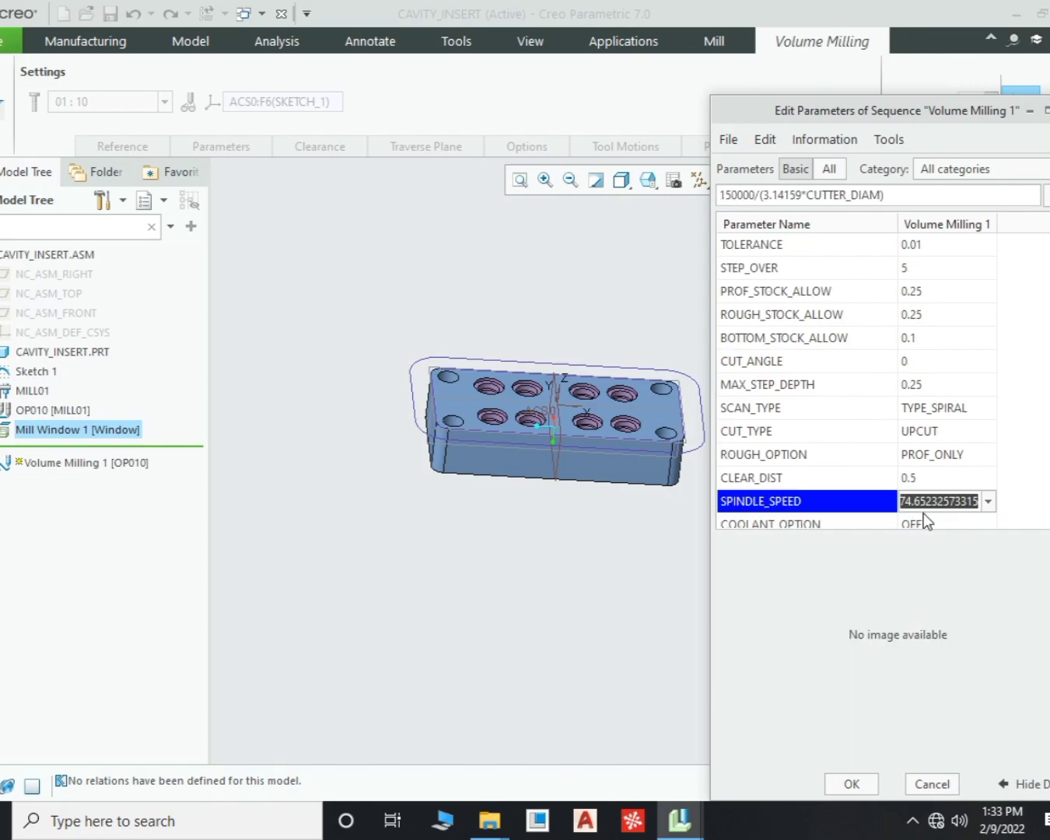
text(1000)
key(Return)
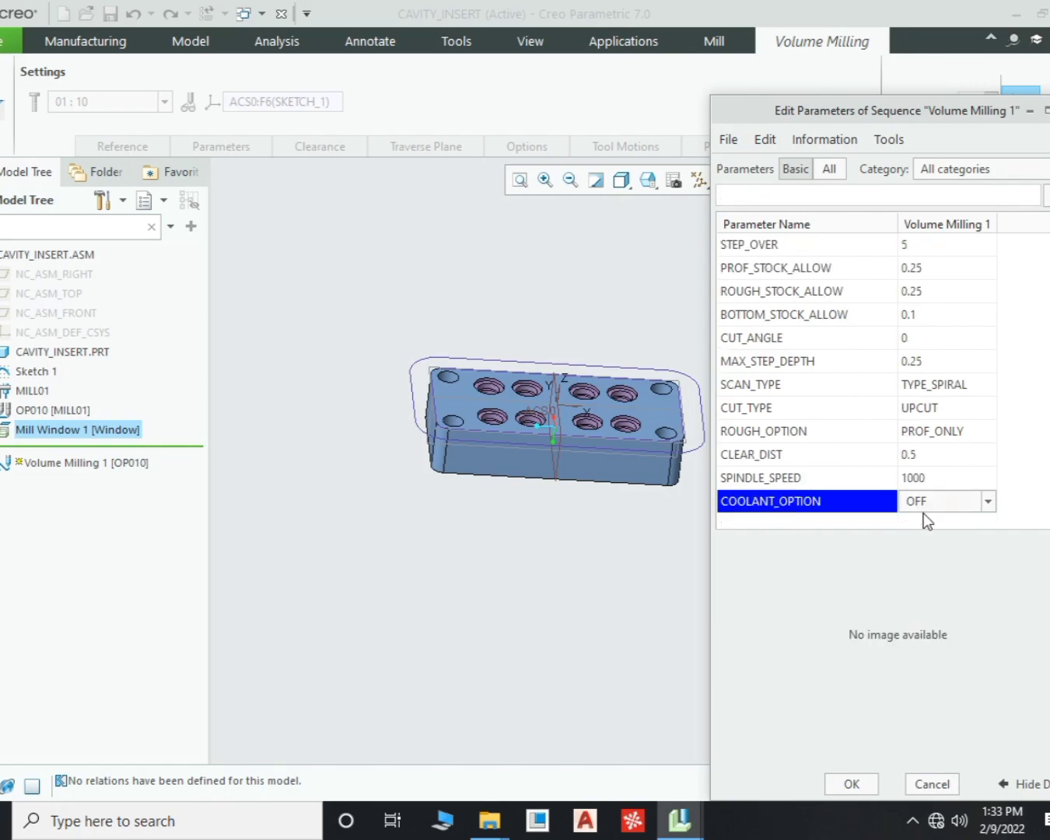
click(932, 456)
Step: In the full parameter list, set RAMP_ANGLE to 1 and CUT_ENTRY_EXT to RAMP, and accept the sequence parameters
click(829, 169)
click(905, 478)
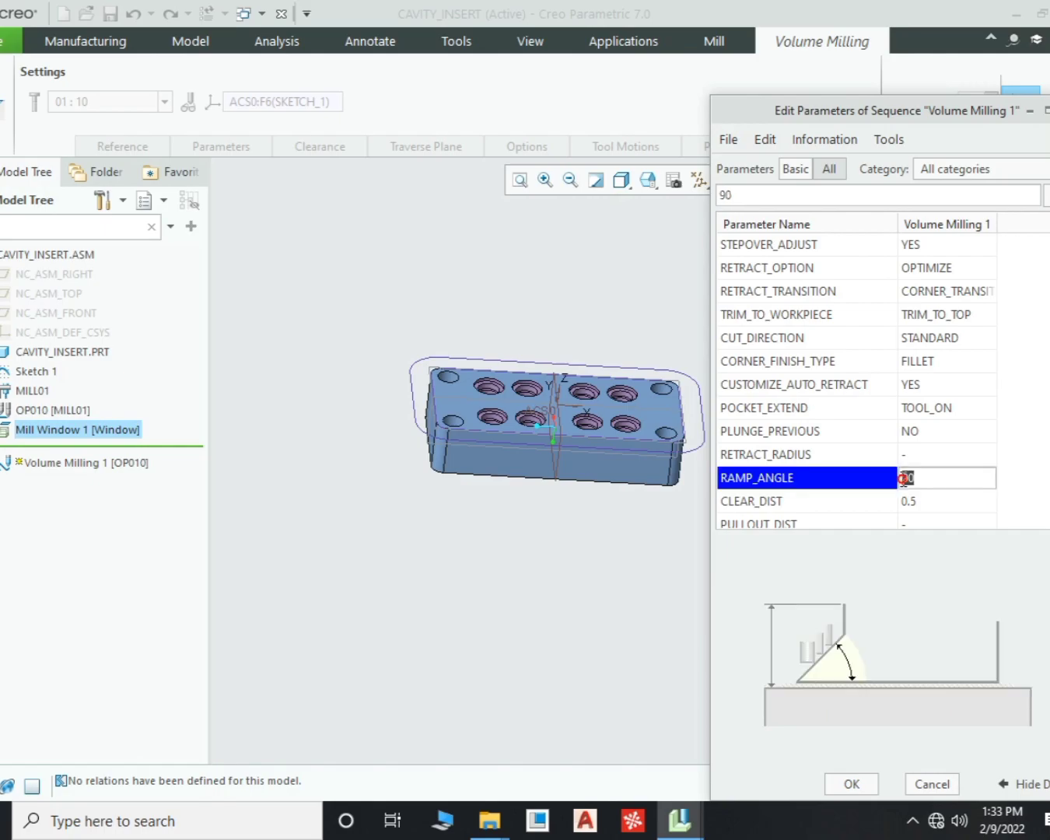
key(Return)
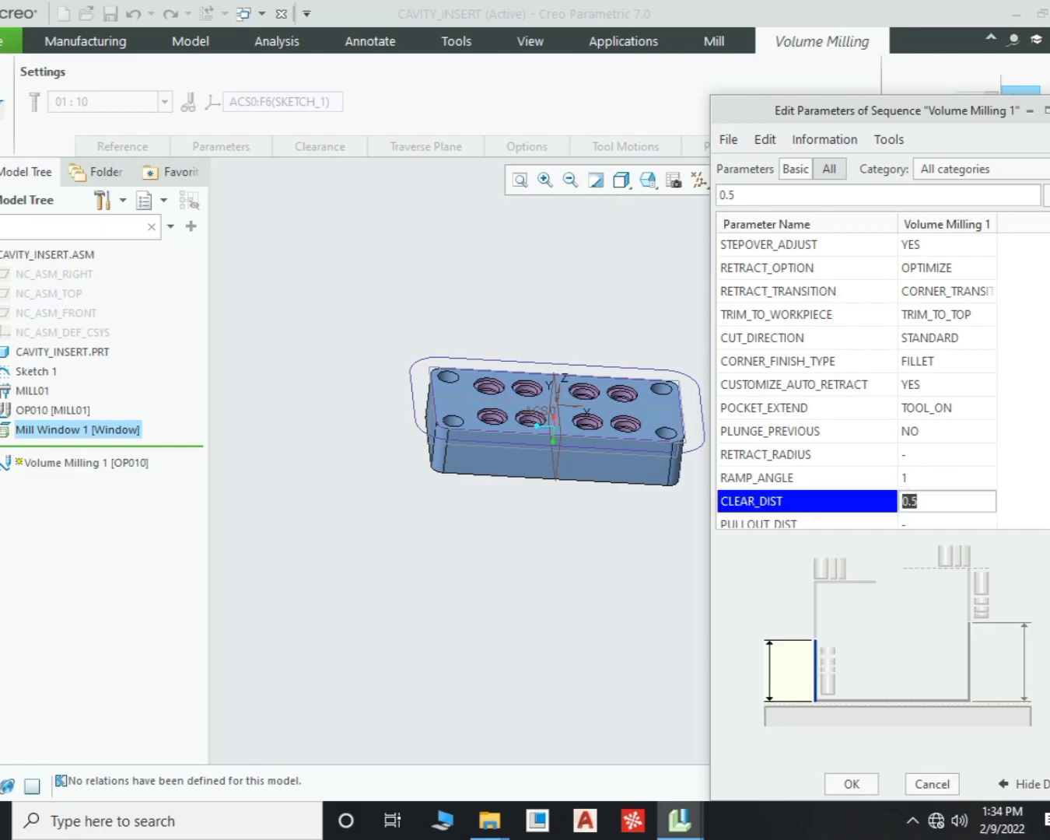
scroll(856, 382, down, 6)
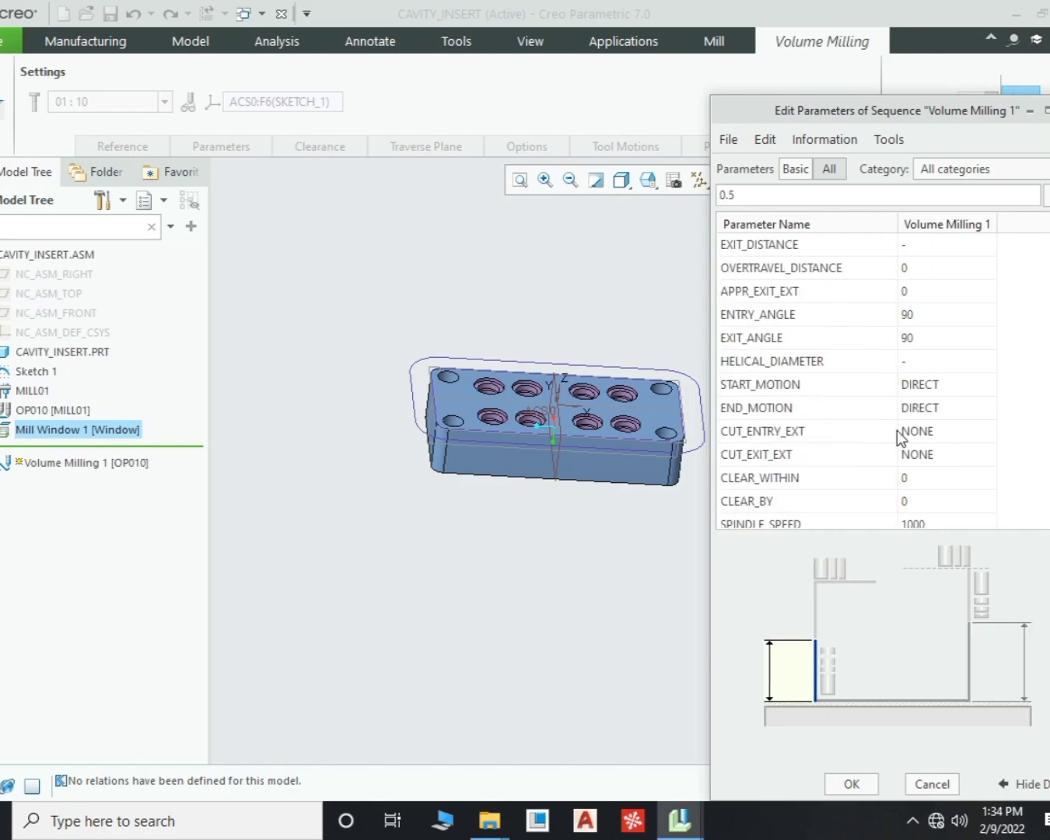
click(926, 432)
click(933, 430)
click(923, 516)
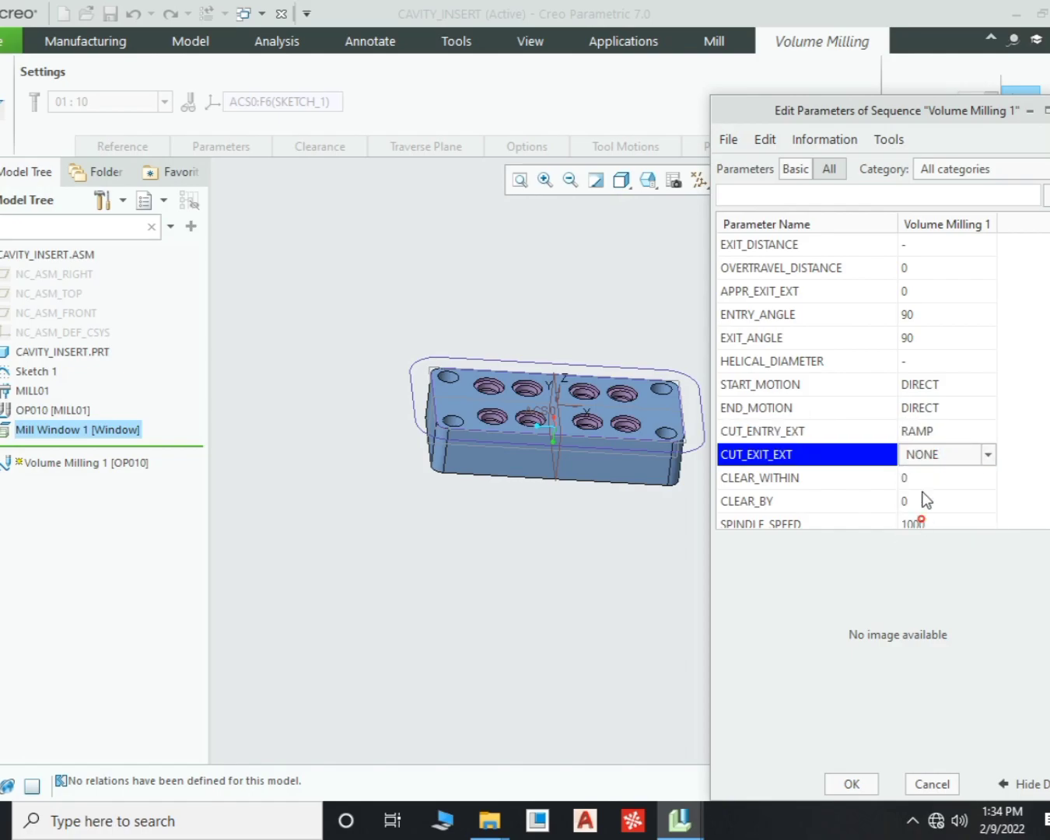
click(796, 169)
scroll(886, 316, down, 3)
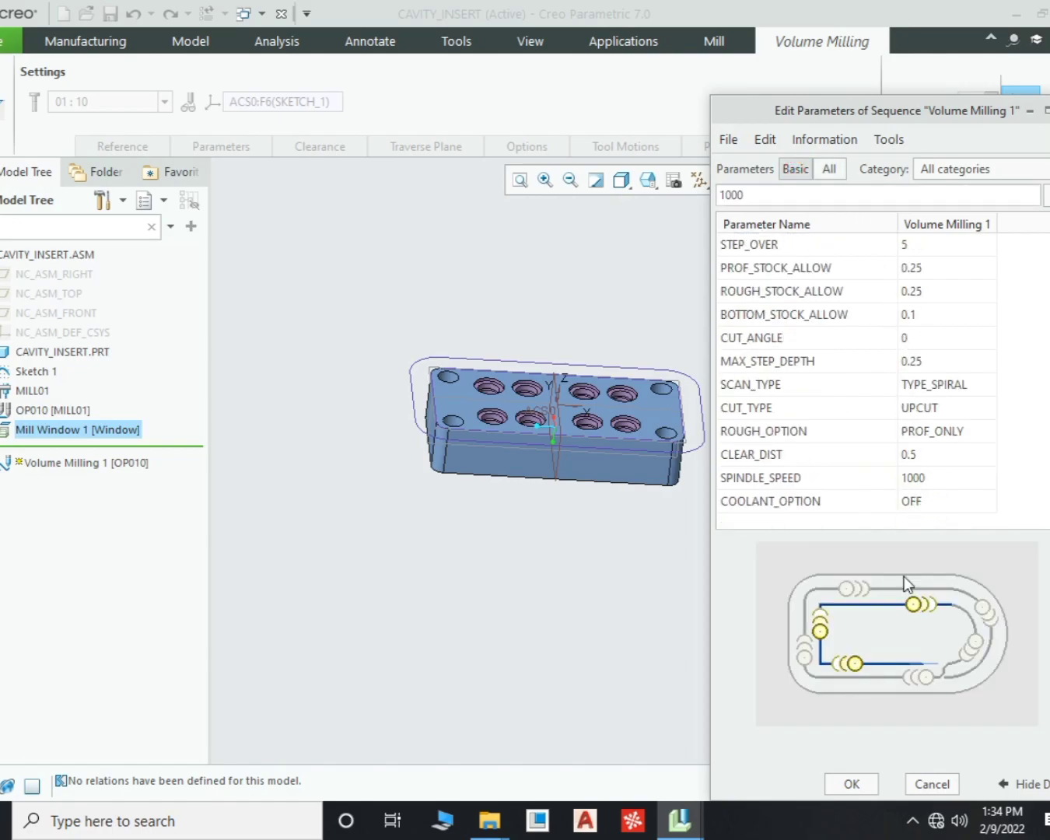
click(852, 784)
Step: Define the clearance retract plane 25 above the cavity insert's top face
click(331, 144)
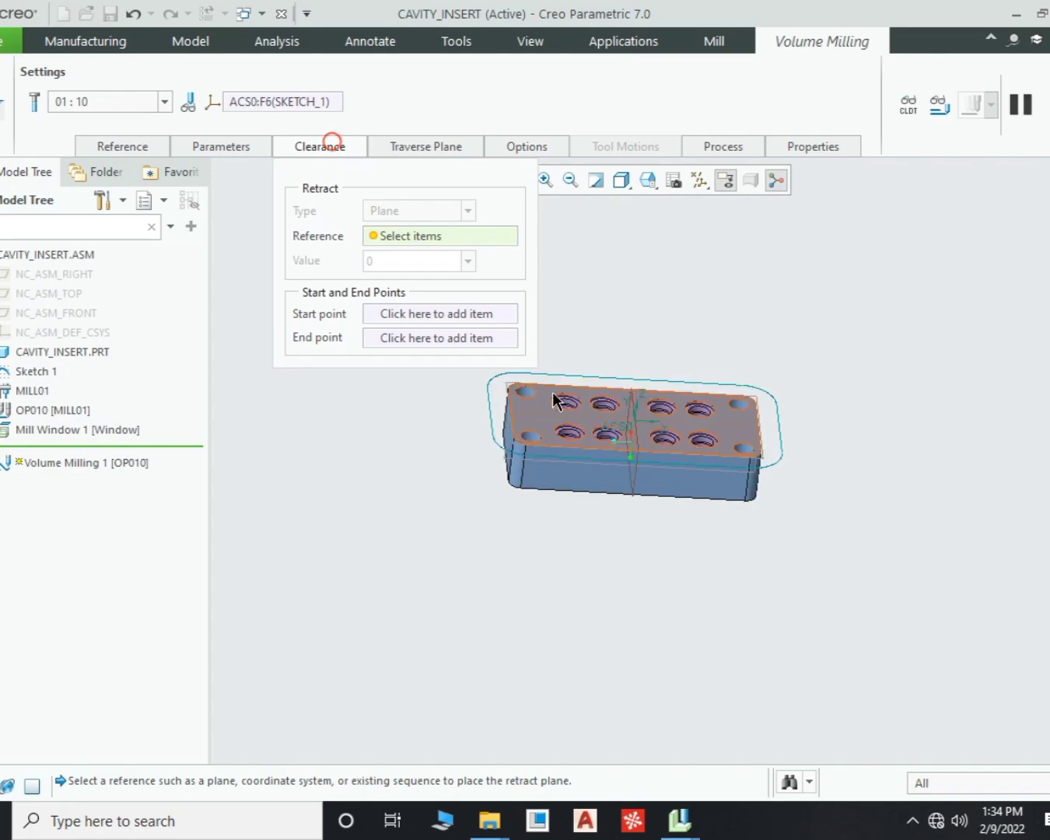
scroll(554, 399, down, 5)
click(515, 406)
text(25)
key(Return)
scroll(628, 403, up, 3)
middle_drag(600, 418, 600, 383)
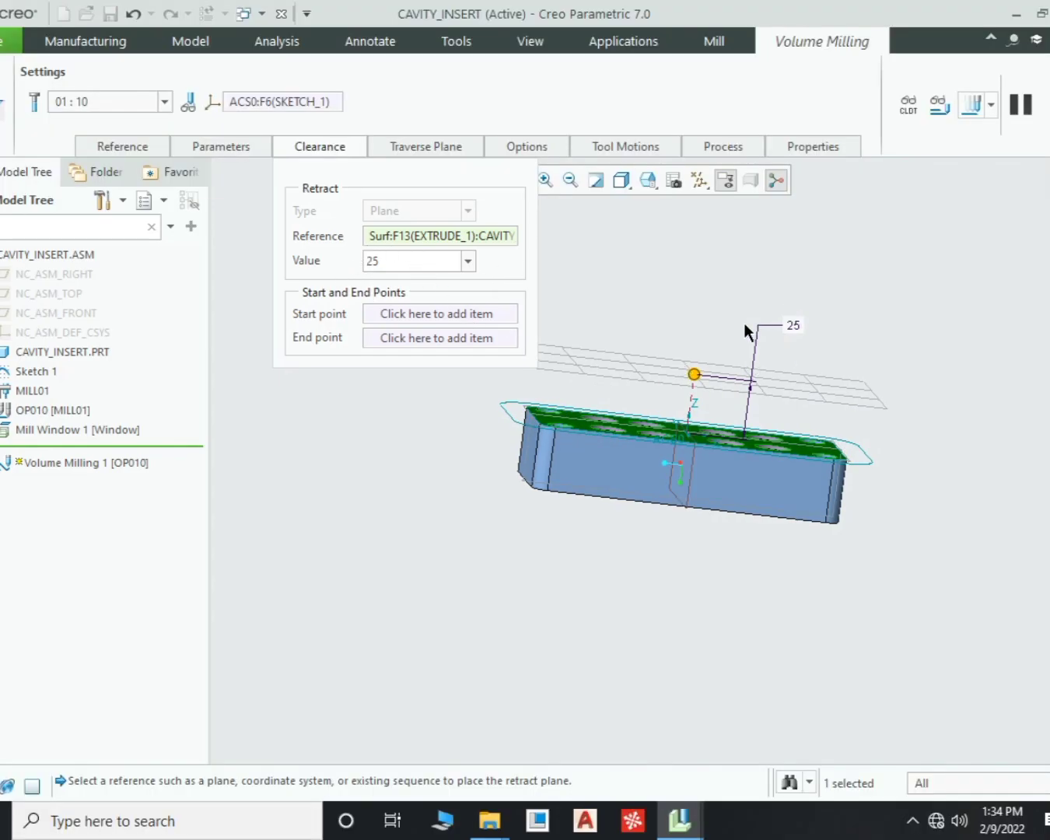
scroll(715, 419, up, 2)
scroll(713, 420, down, 1)
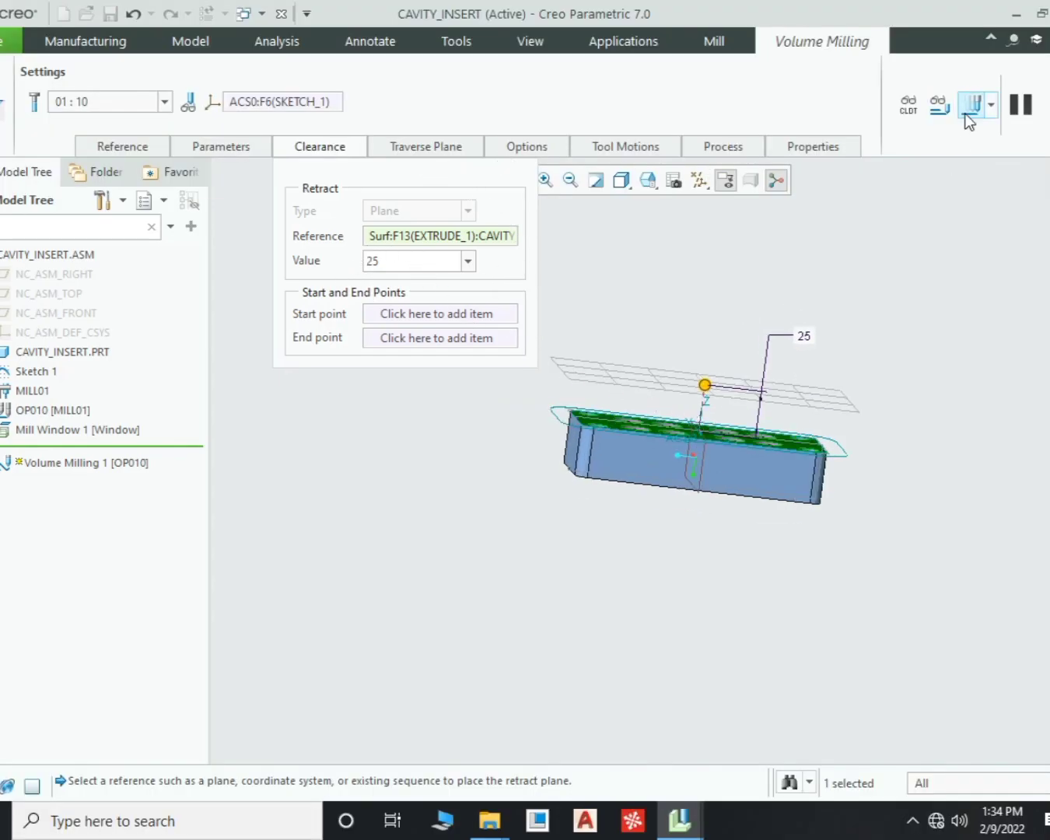
scroll(733, 349, up, 1)
middle_drag(731, 353, 707, 412)
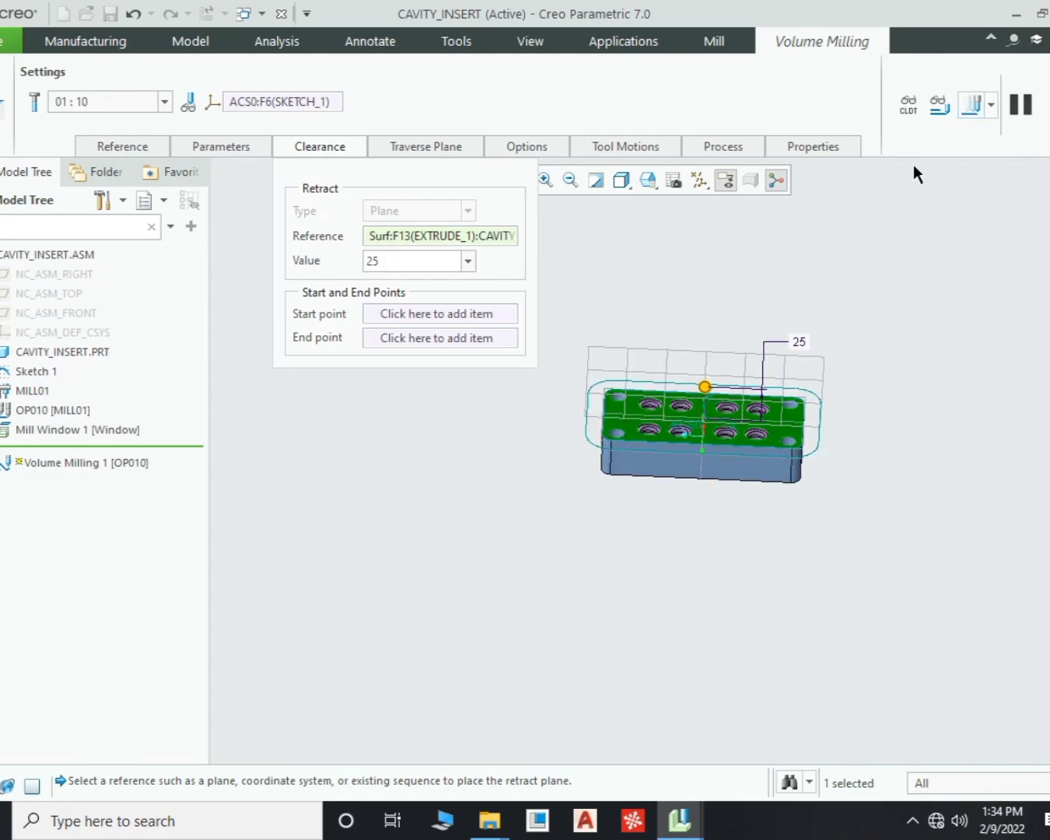
Step: Compute the volume milling tool path and play it on the insert at a slow display speed
click(977, 108)
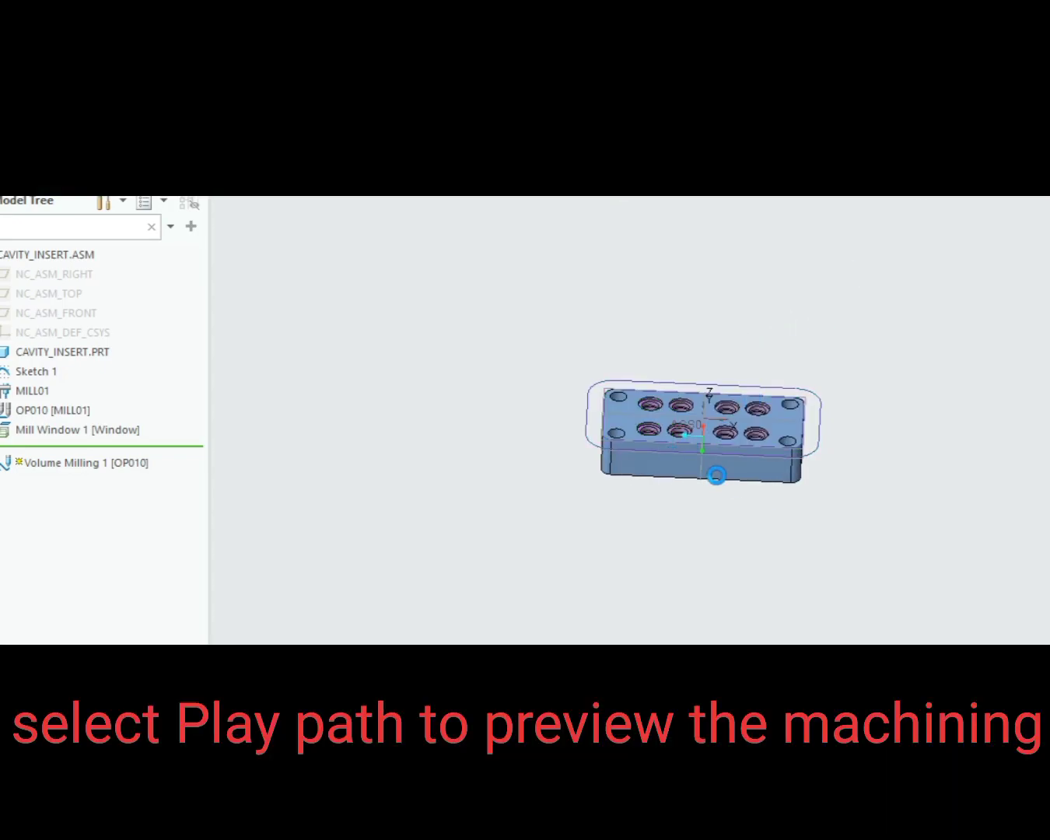
scroll(440, 472, up, 3)
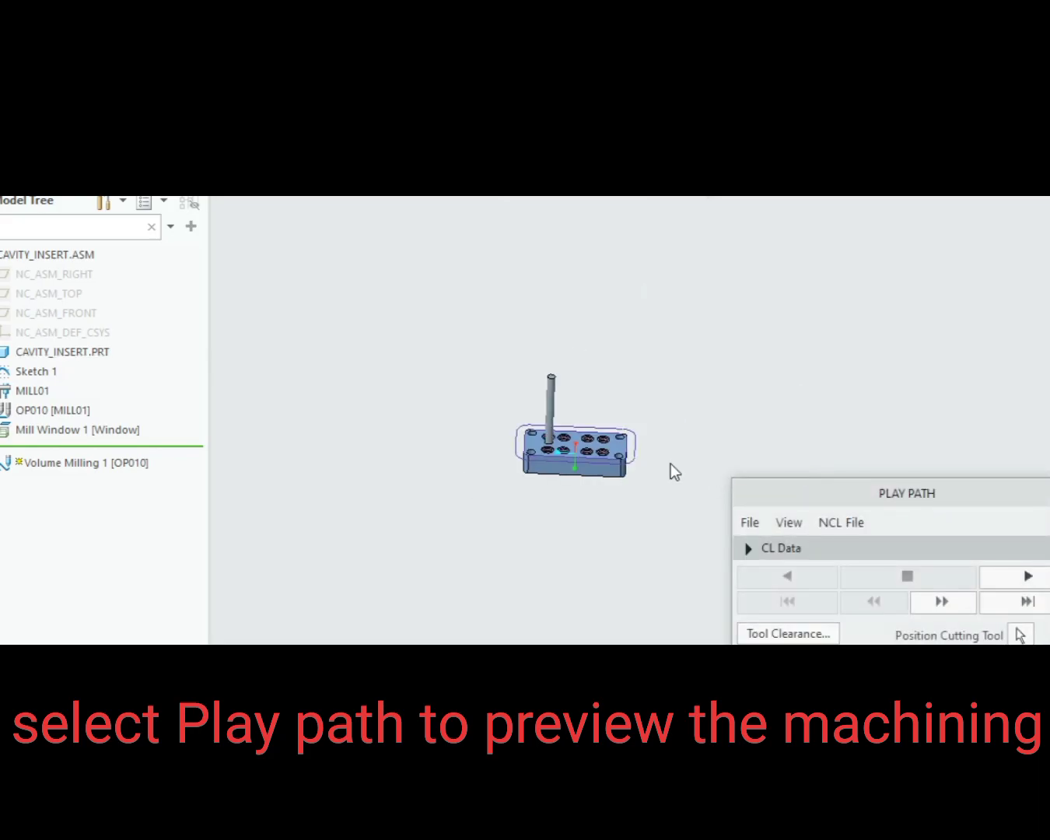
scroll(652, 467, down, 3)
scroll(461, 468, down, 2)
middle_drag(595, 506, 589, 537)
click(755, 693)
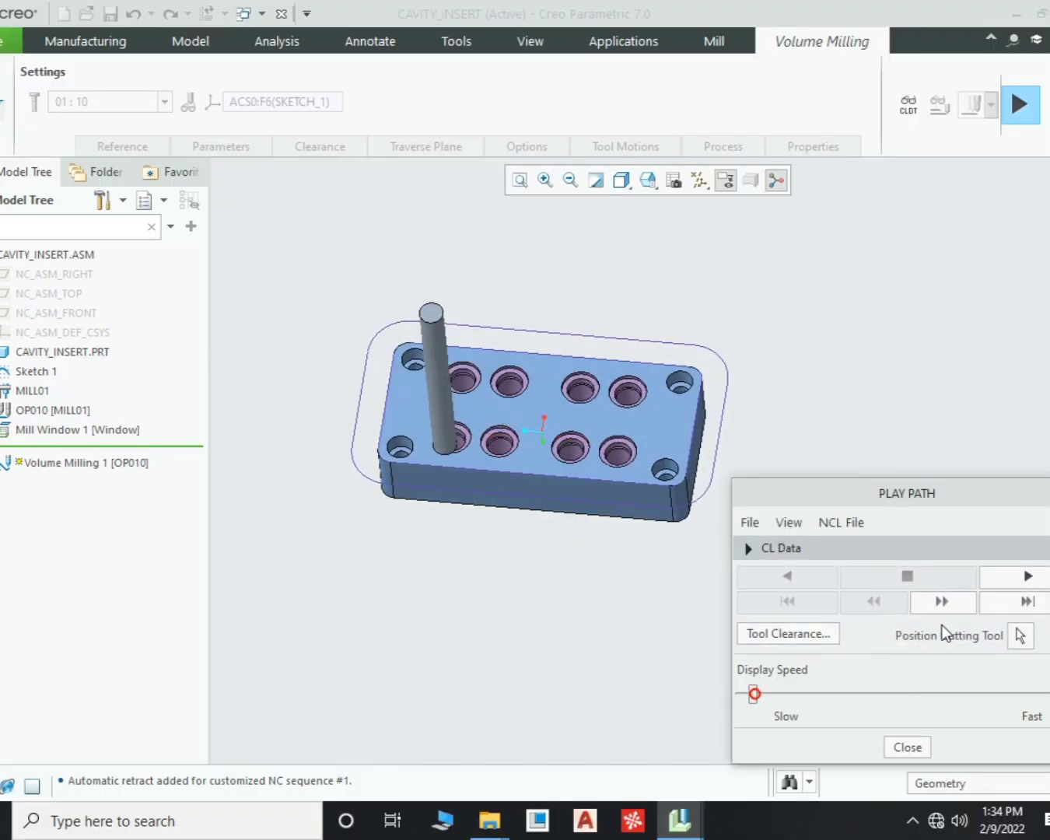
click(1024, 579)
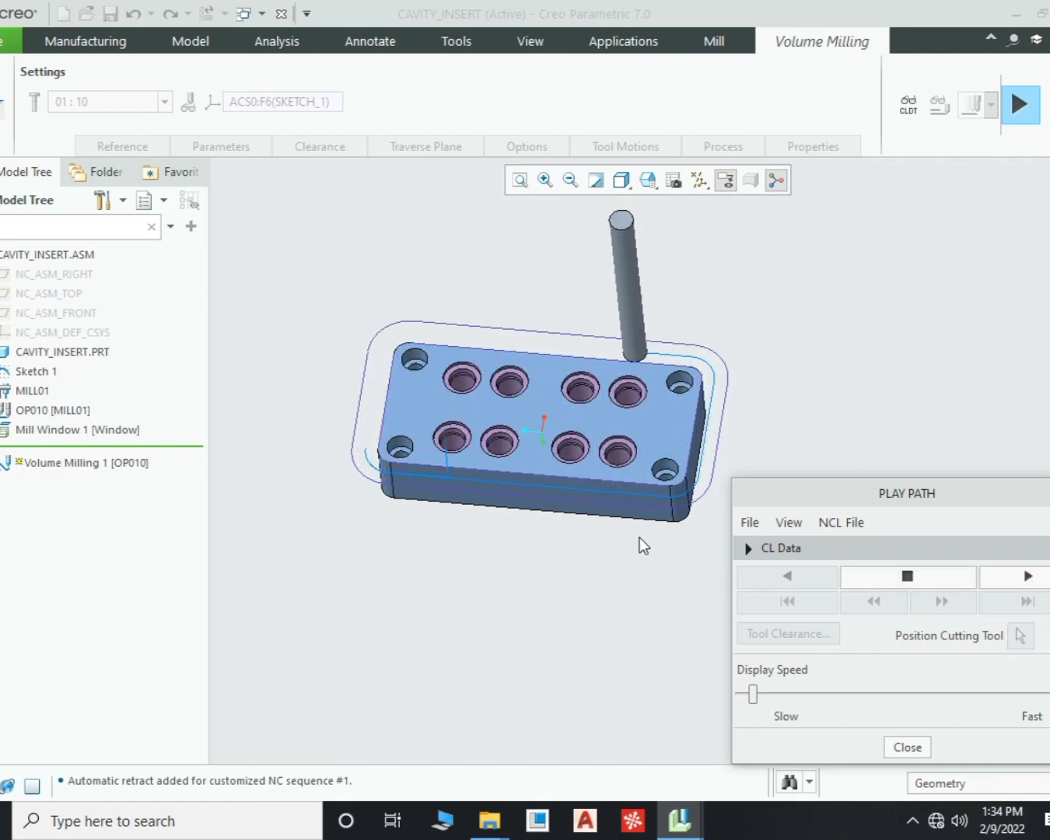
Step: Raise the playback's display speed and watch the cutter run around the insert's outer walls to the end
click(850, 691)
scroll(364, 400, up, 4)
middle_drag(365, 396, 368, 368)
scroll(402, 431, down, 3)
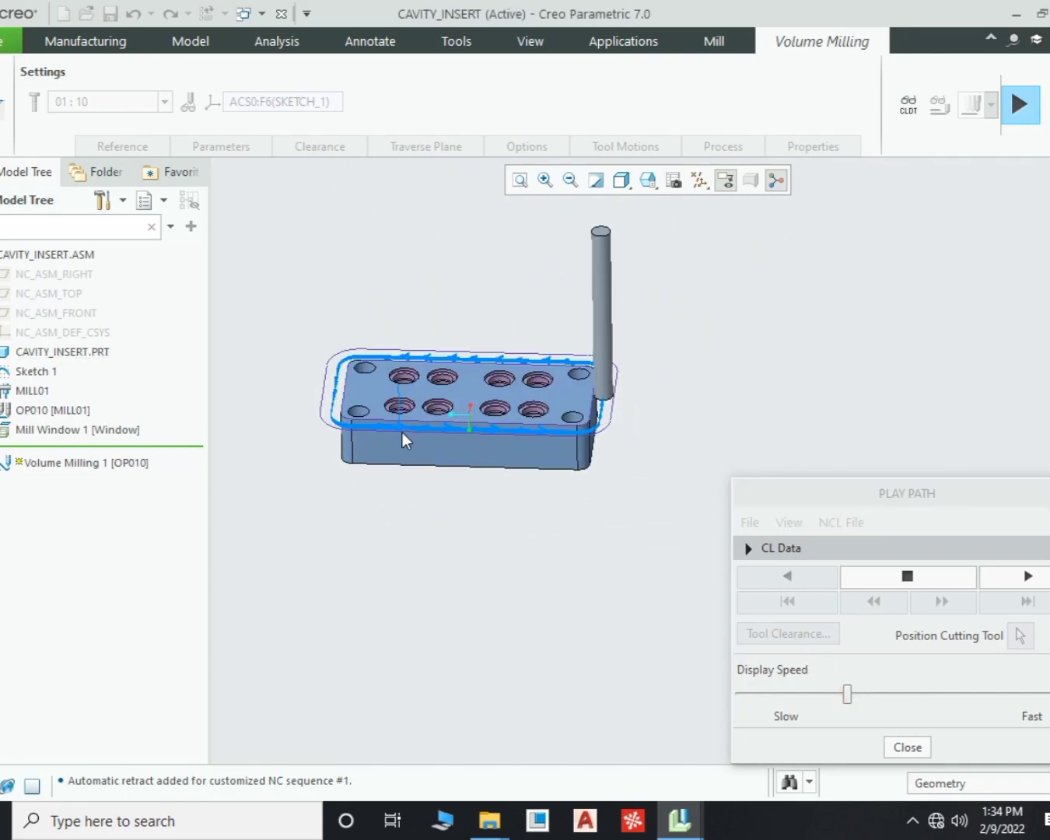
click(926, 694)
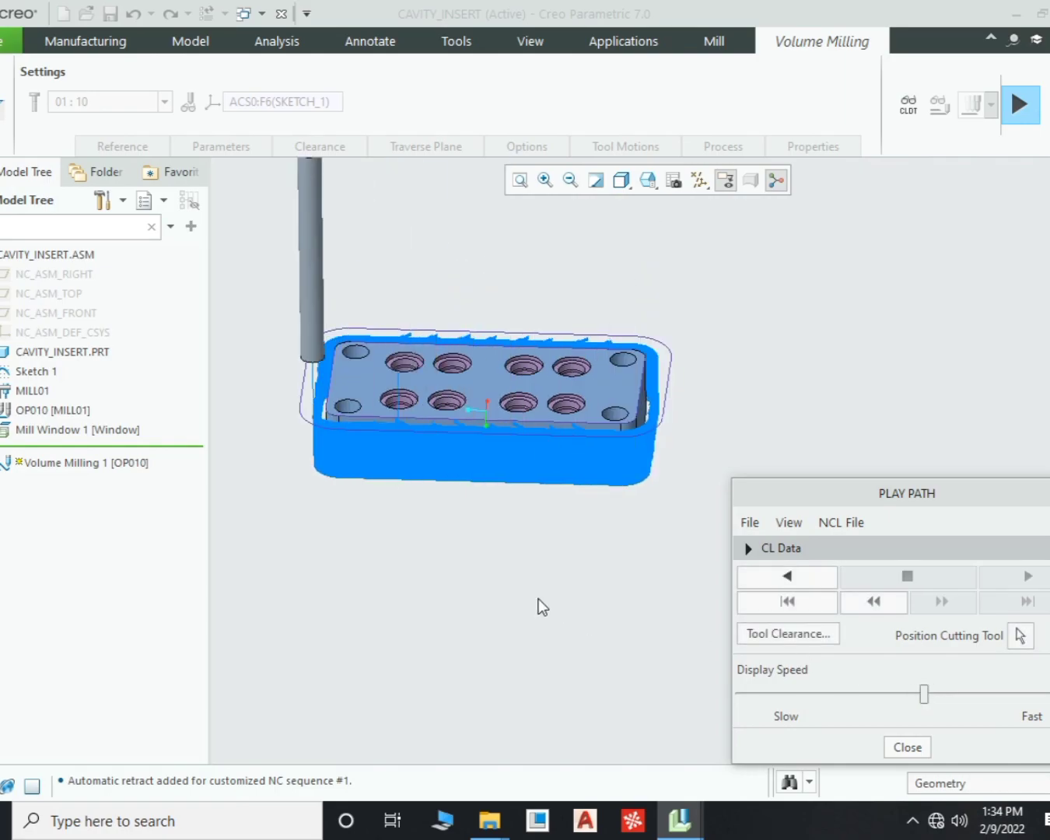
Step: Post-process the volume milling tool path into a machine code file named volume_milling_1 with the ADTECH CNC9640 post processor, and close the log
scroll(345, 431, down, 3)
middle_drag(432, 446, 418, 382)
click(596, 182)
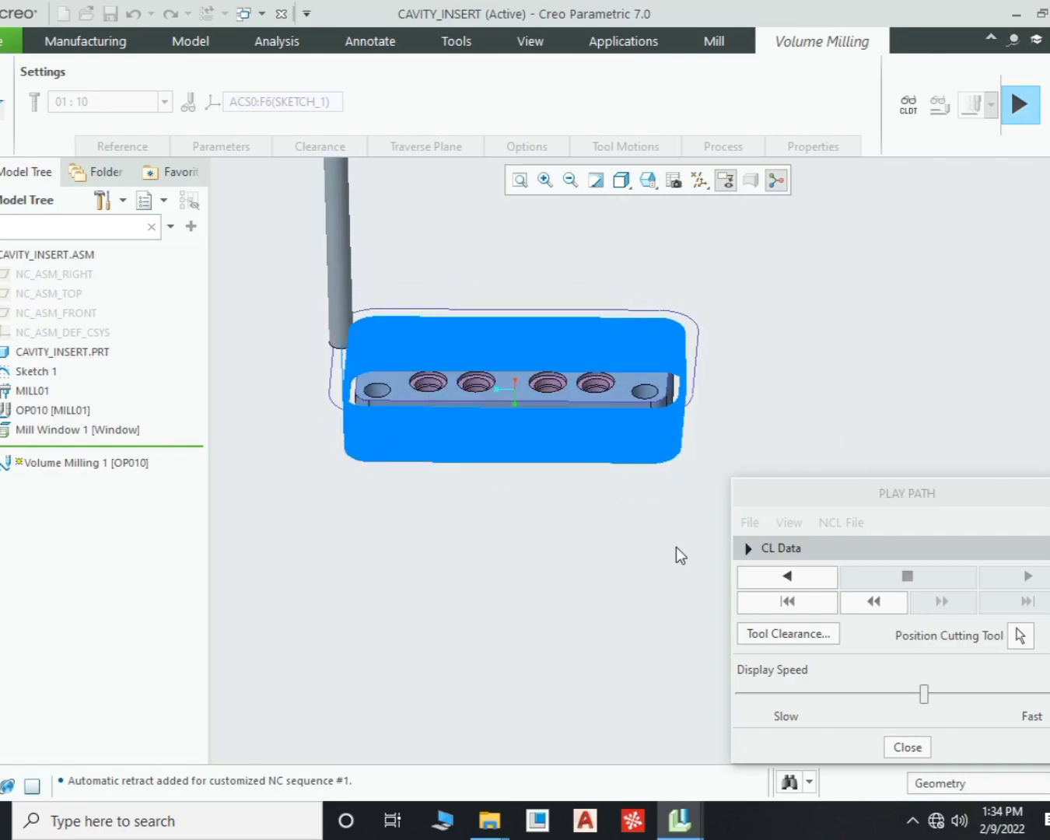
click(762, 521)
click(785, 609)
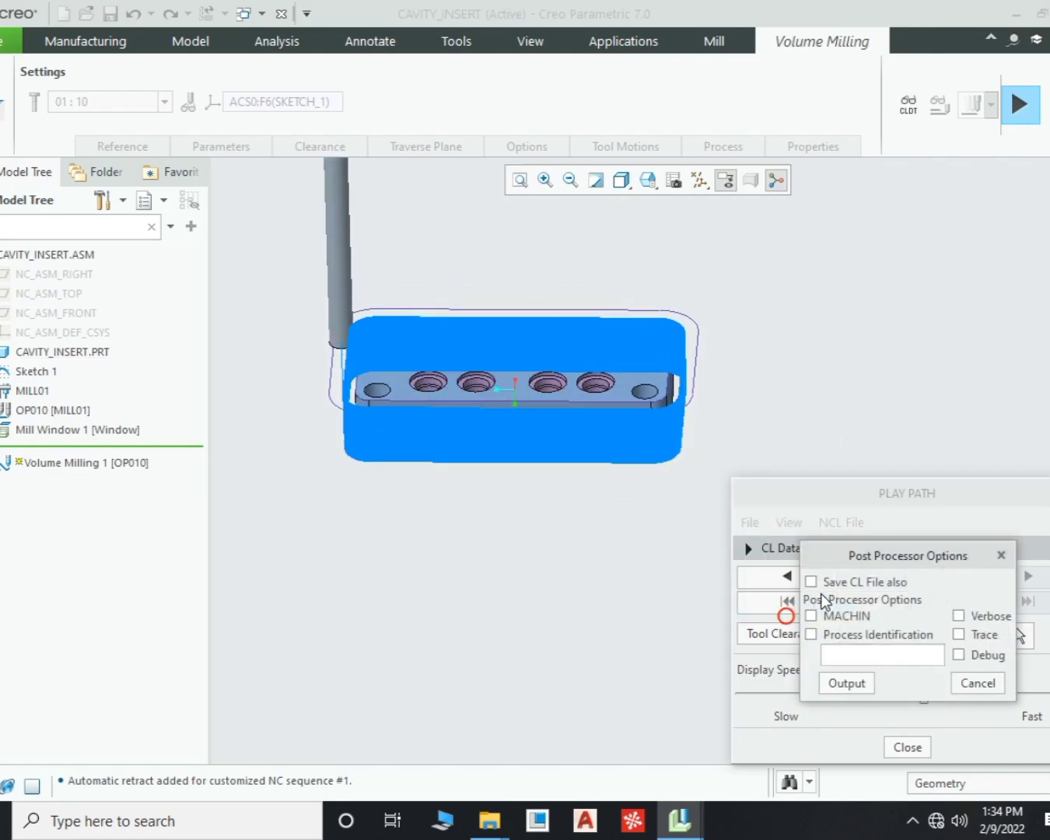
click(839, 676)
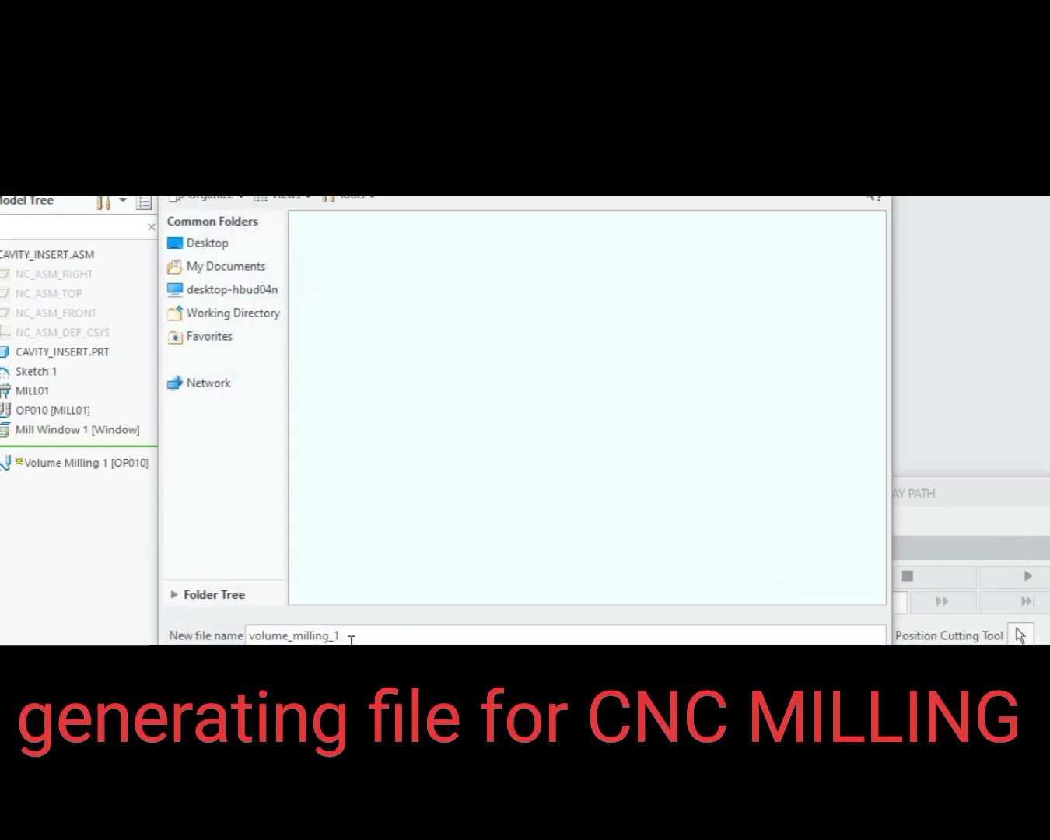
key(Return)
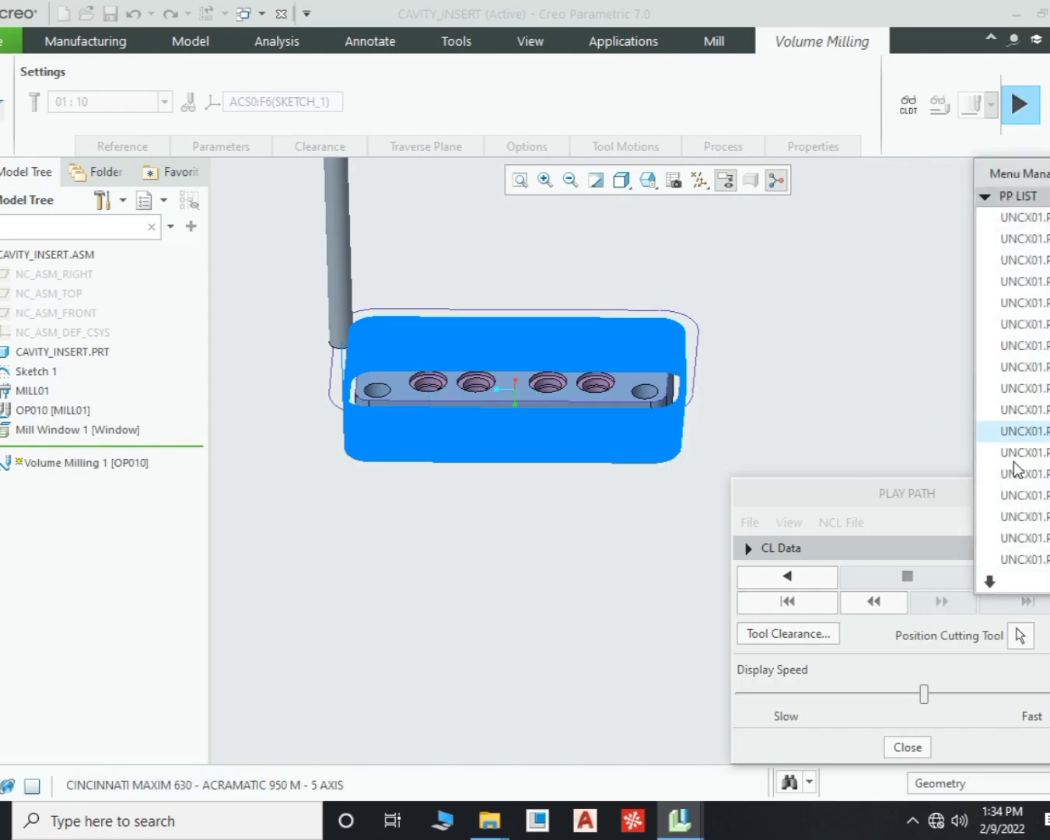
click(1007, 583)
click(1042, 453)
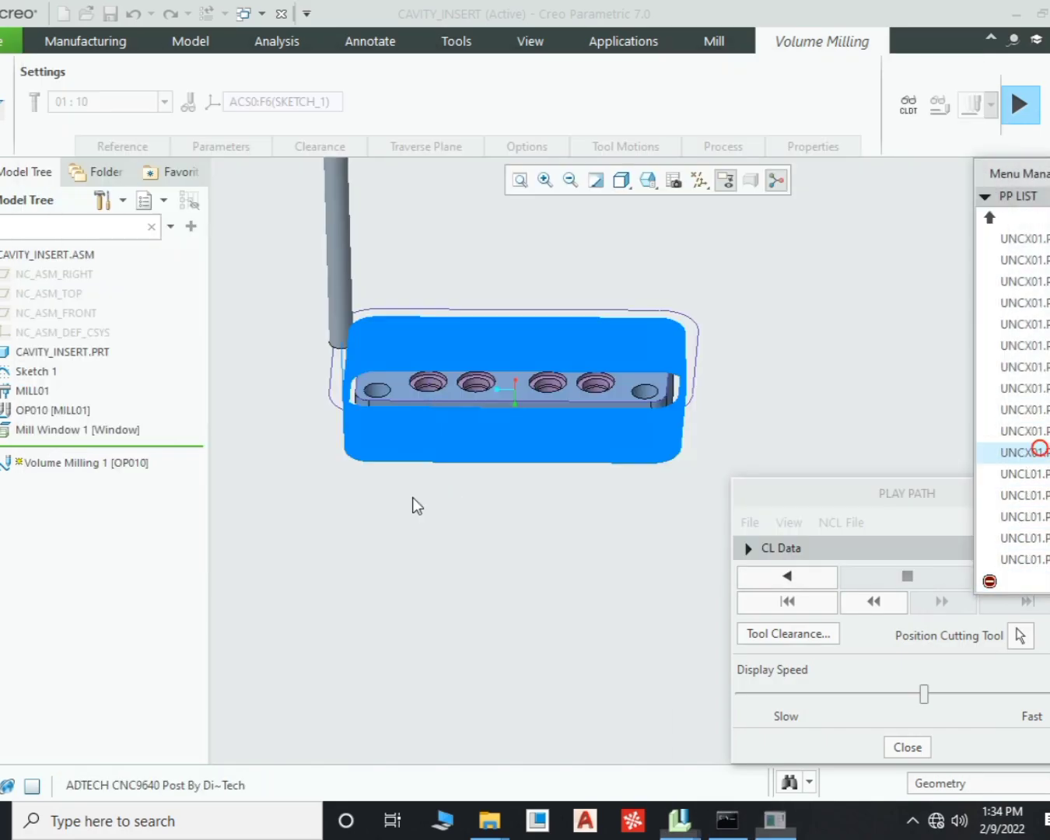
click(315, 650)
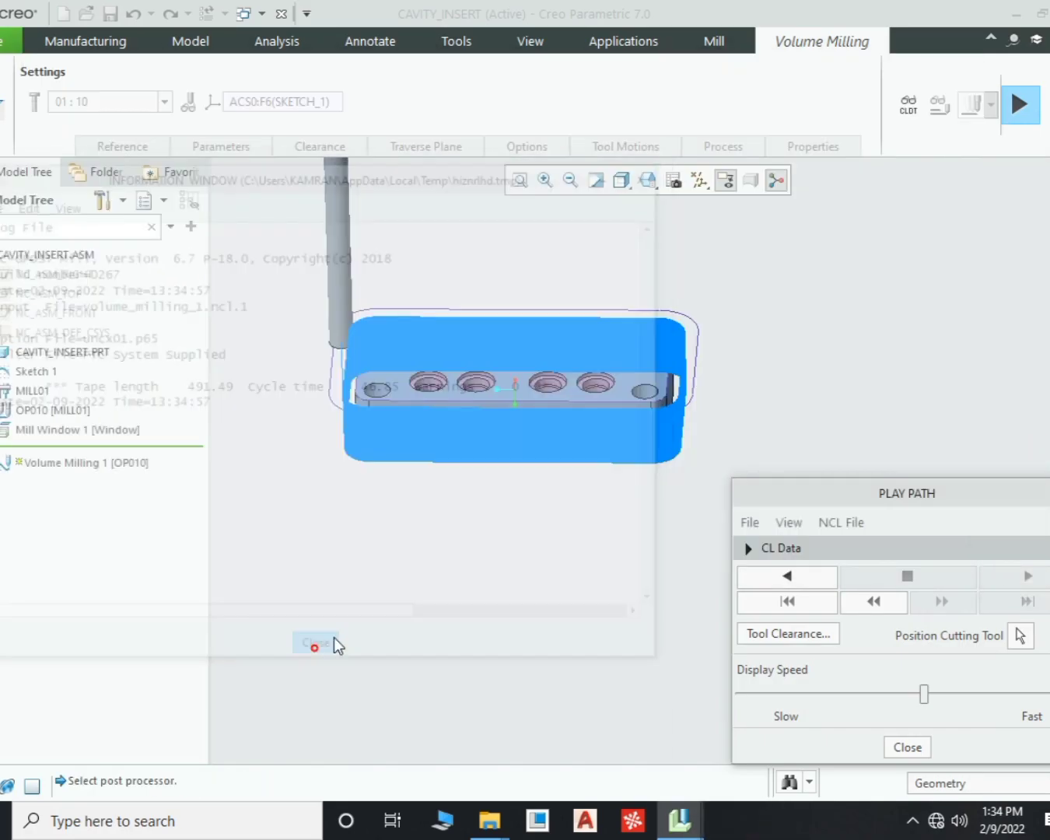
Step: End the tool path playback and accept the Volume Milling 1 step
click(1011, 111)
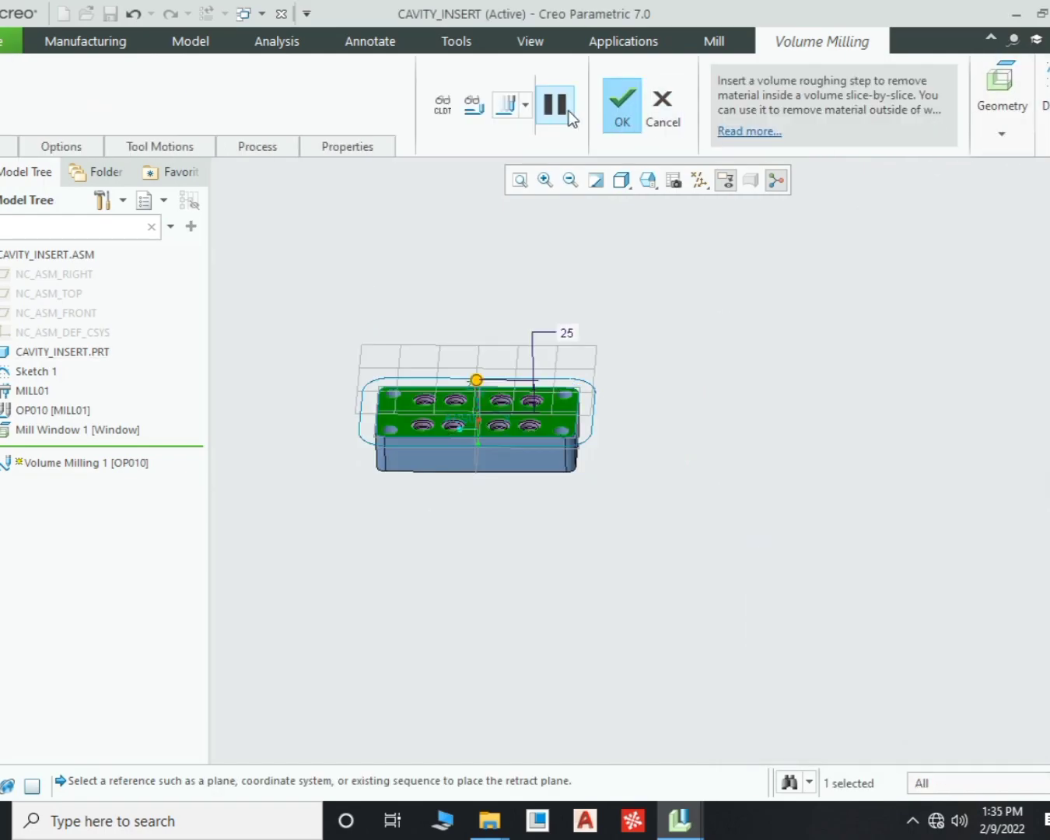
click(624, 112)
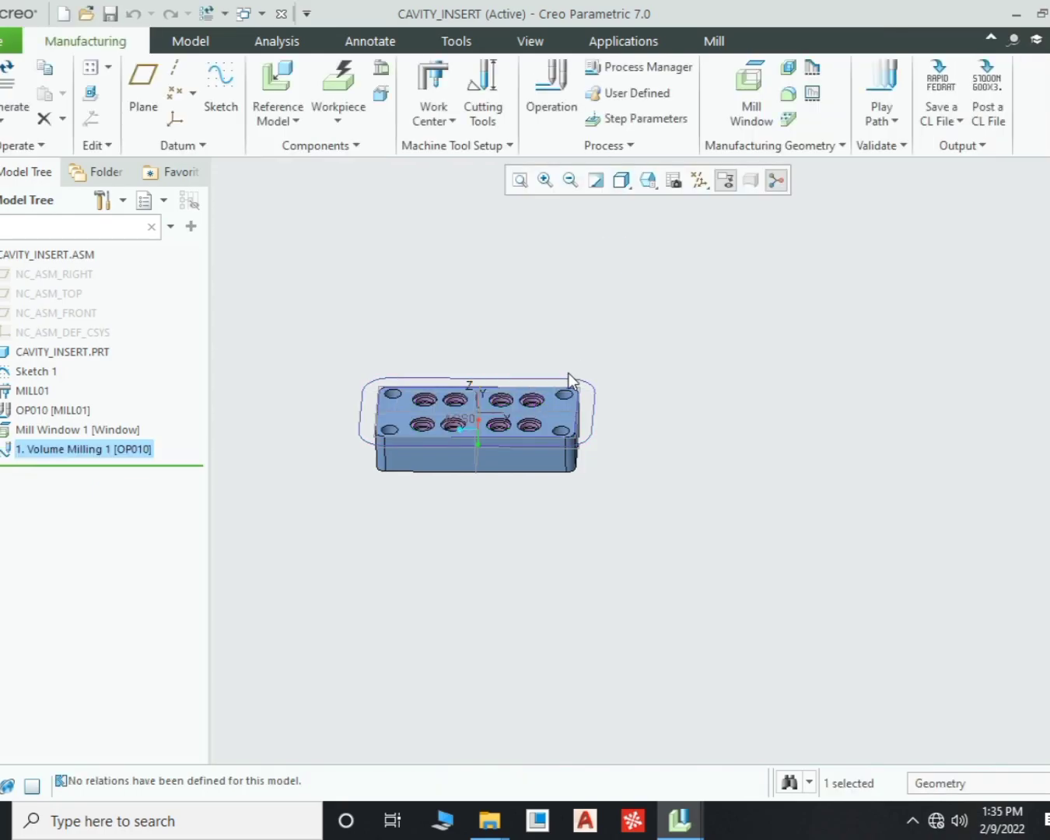
Step: In File Explorer, browse on drive E: to mughal engineering\drop plug and select the CNC file volume_milling_1
click(489, 821)
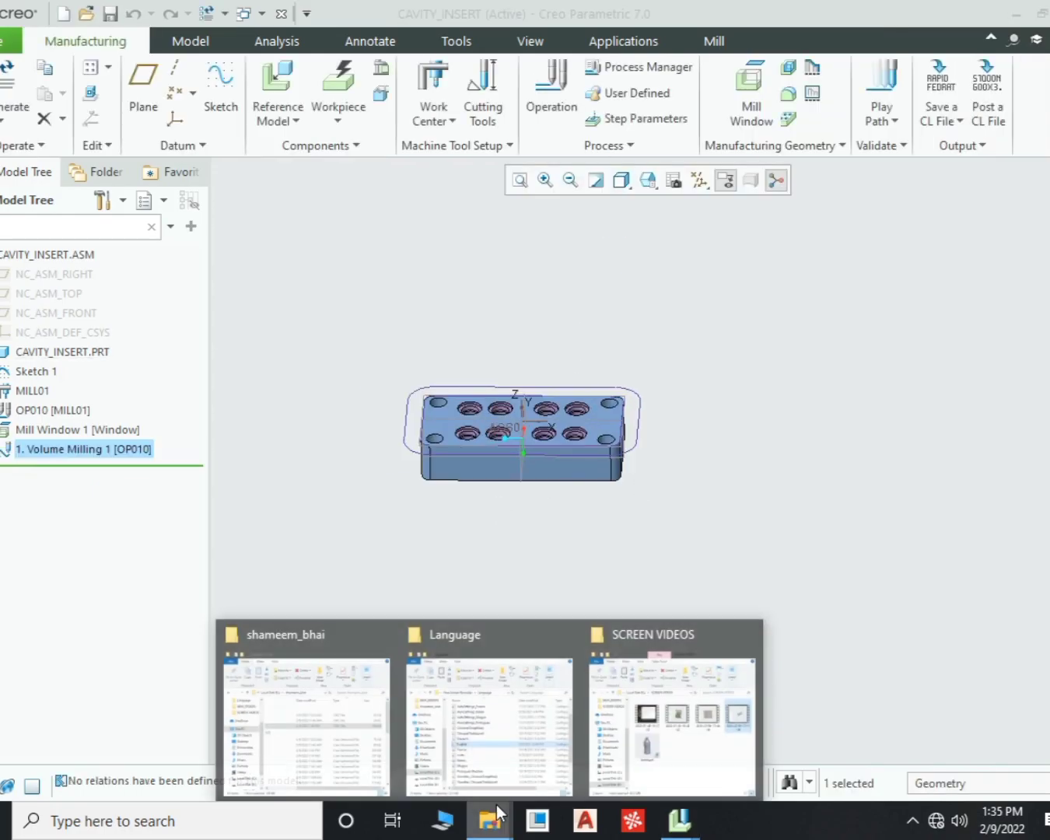
mouse_move(344, 691)
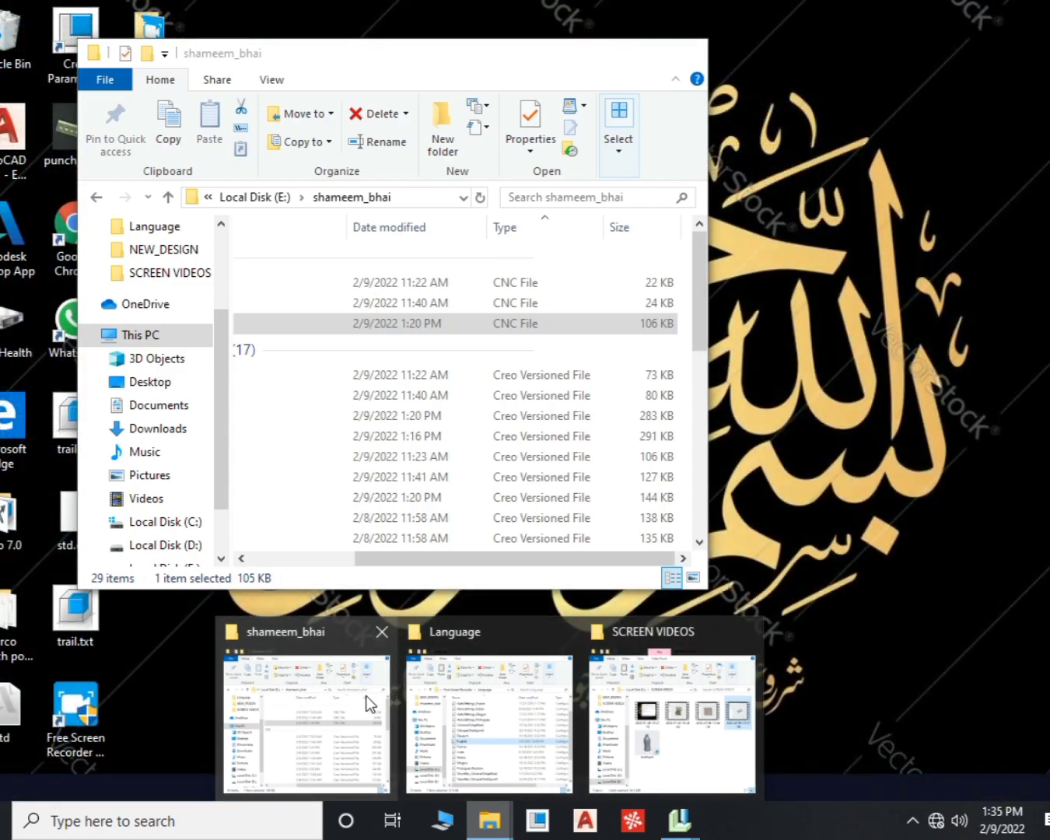
click(366, 697)
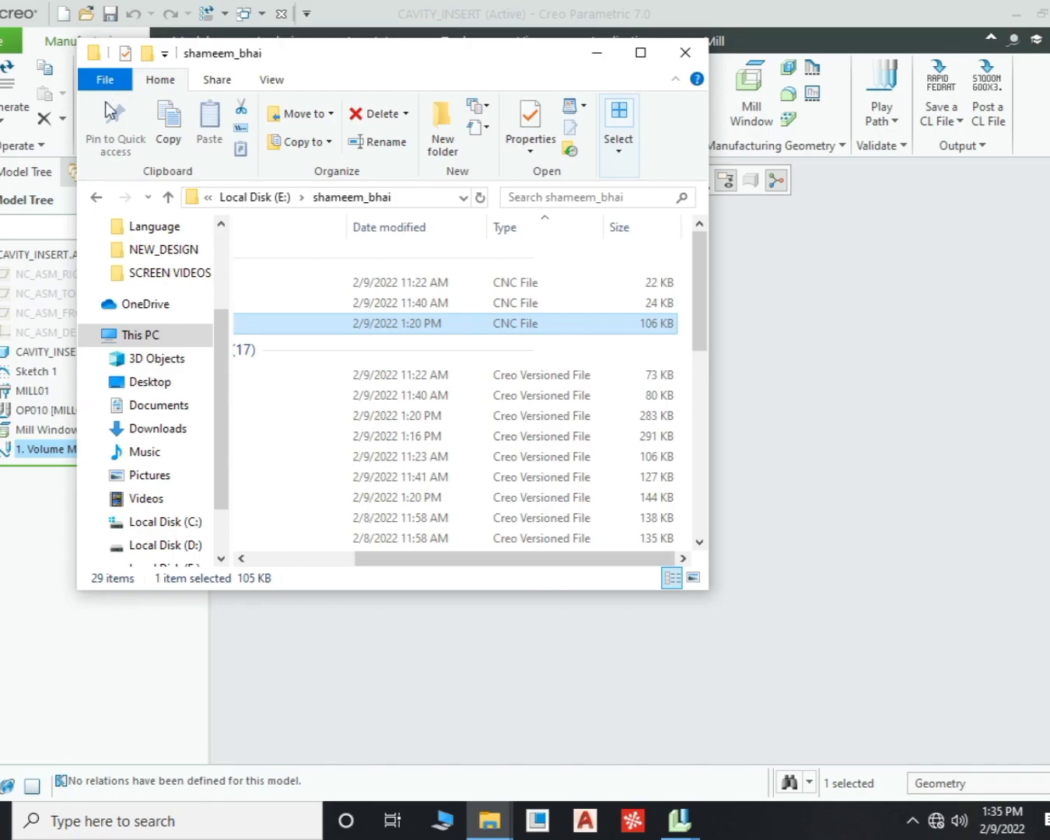
click(97, 197)
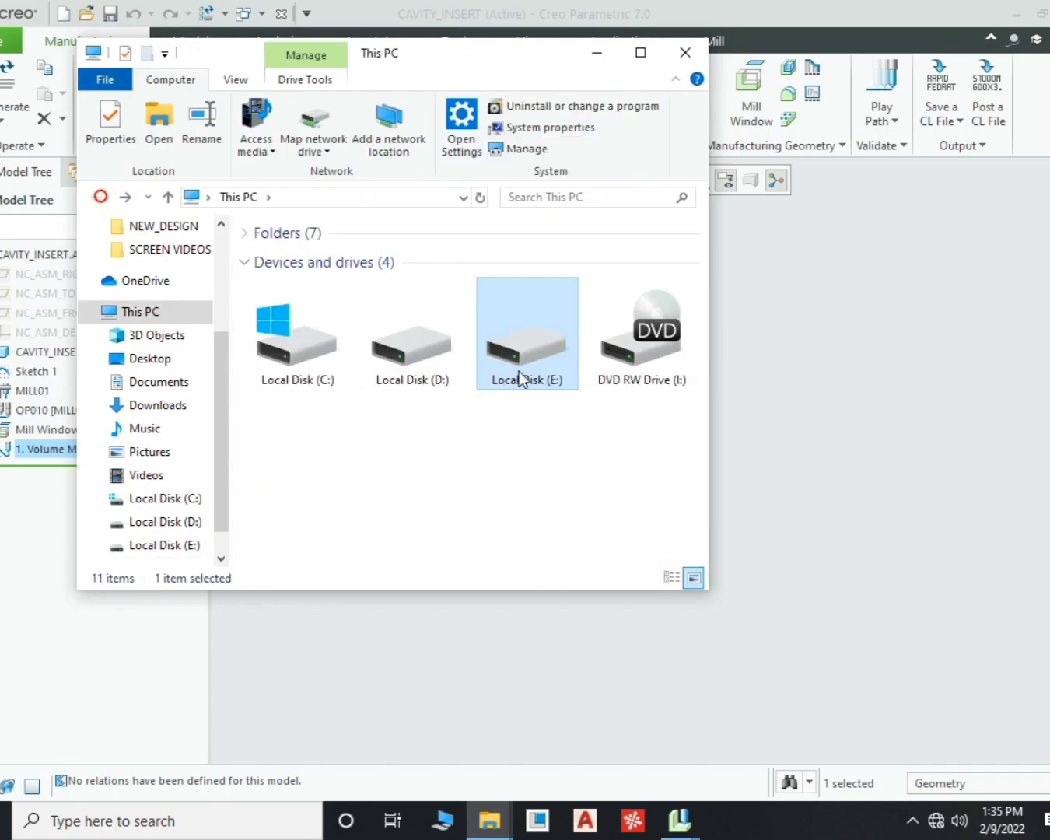
double_click(518, 372)
scroll(298, 487, down, 4)
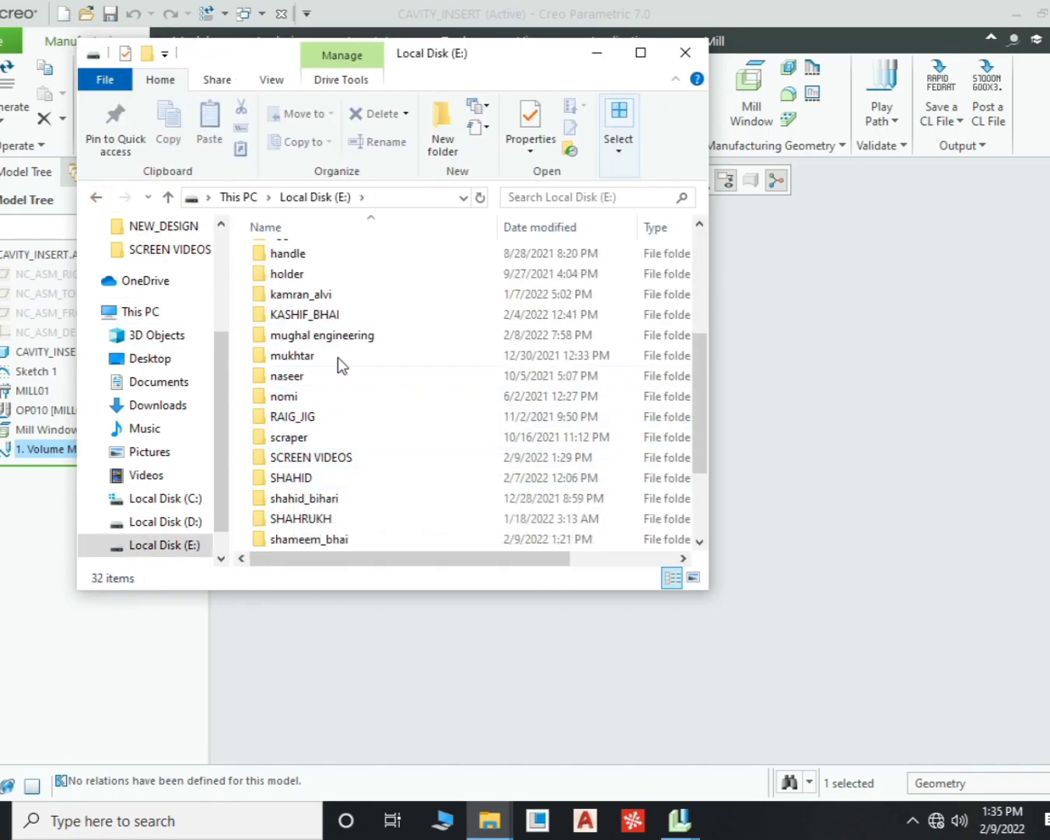
double_click(337, 335)
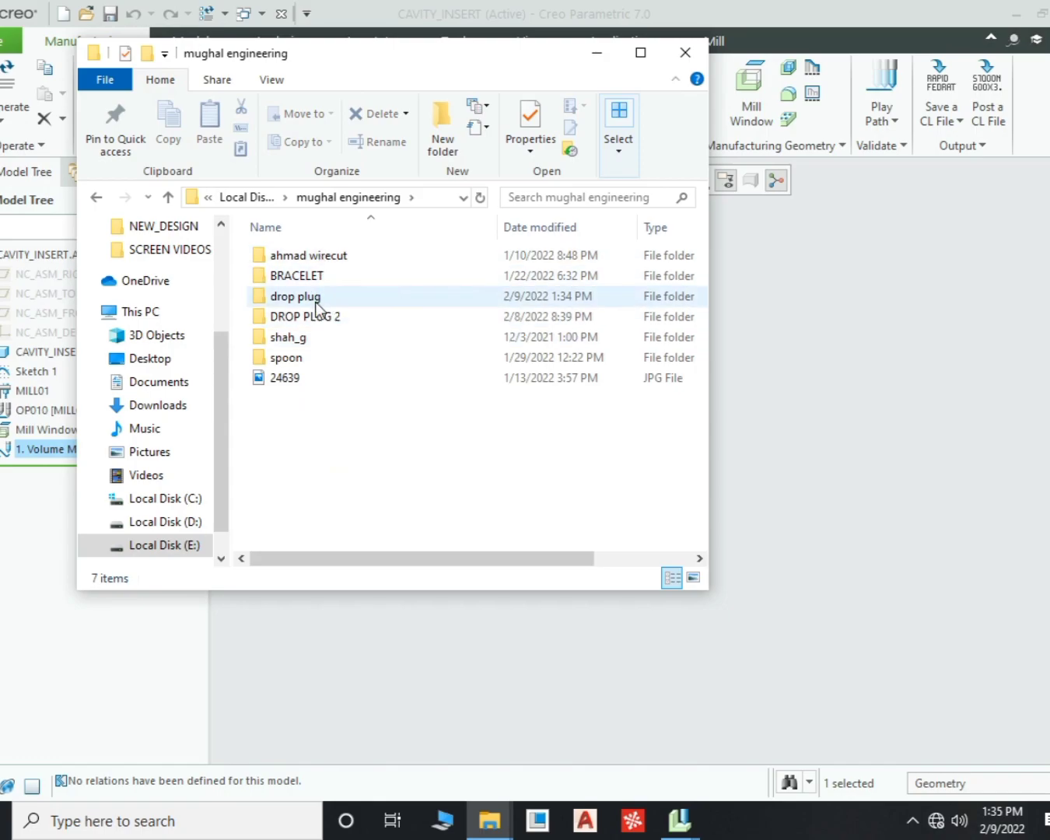
double_click(316, 305)
click(328, 335)
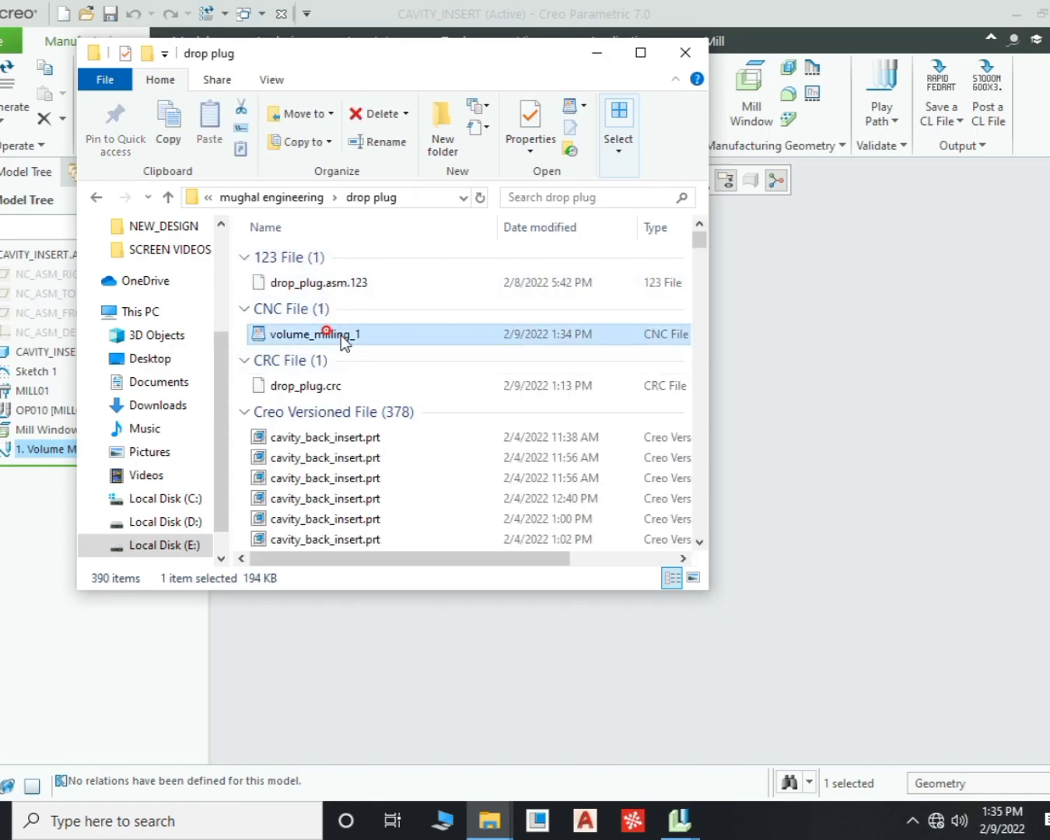
Step: Launch CIMCO Edit, load volume_milling_1.cnc into it from the drop plug folder, and maximize the editor window
click(629, 827)
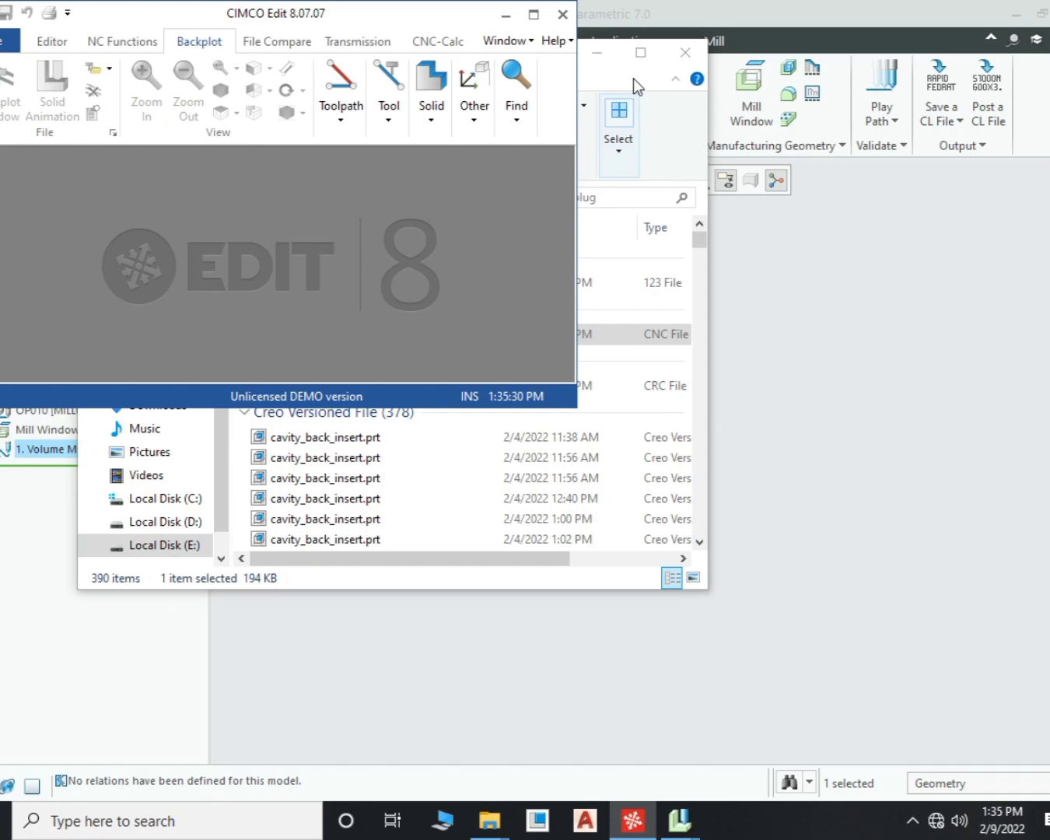
click(633, 79)
drag(516, 57, 795, 83)
drag(609, 360, 221, 287)
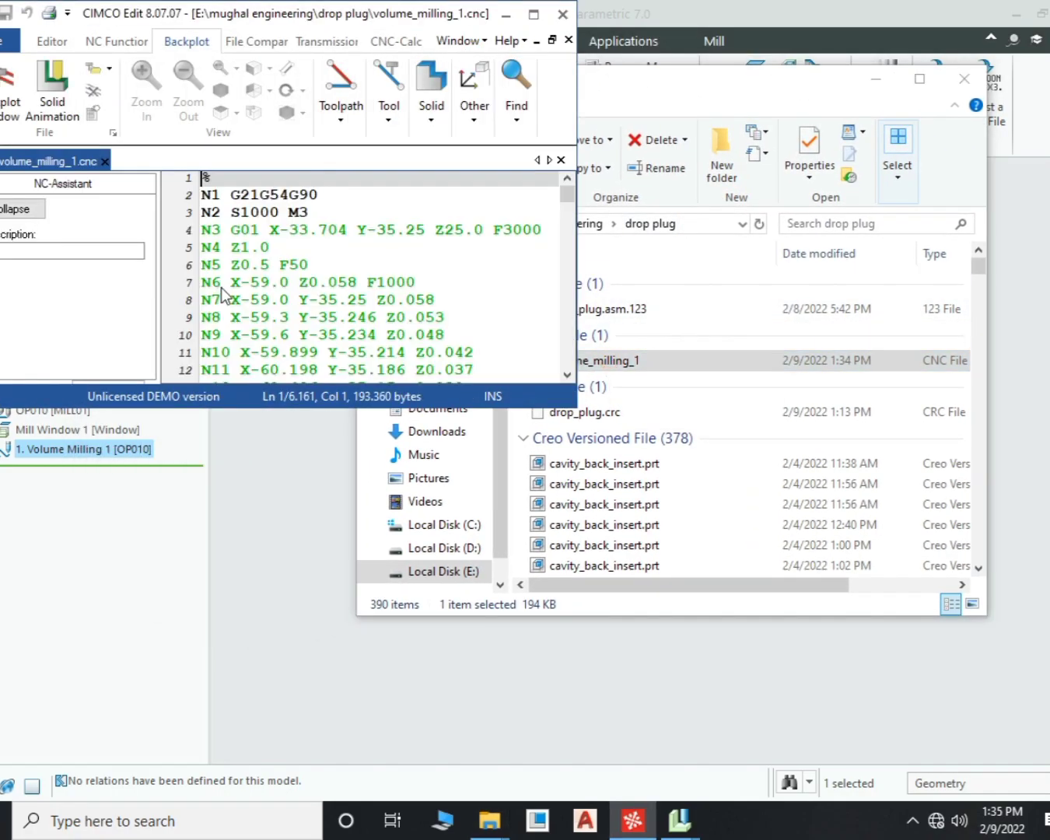
click(533, 14)
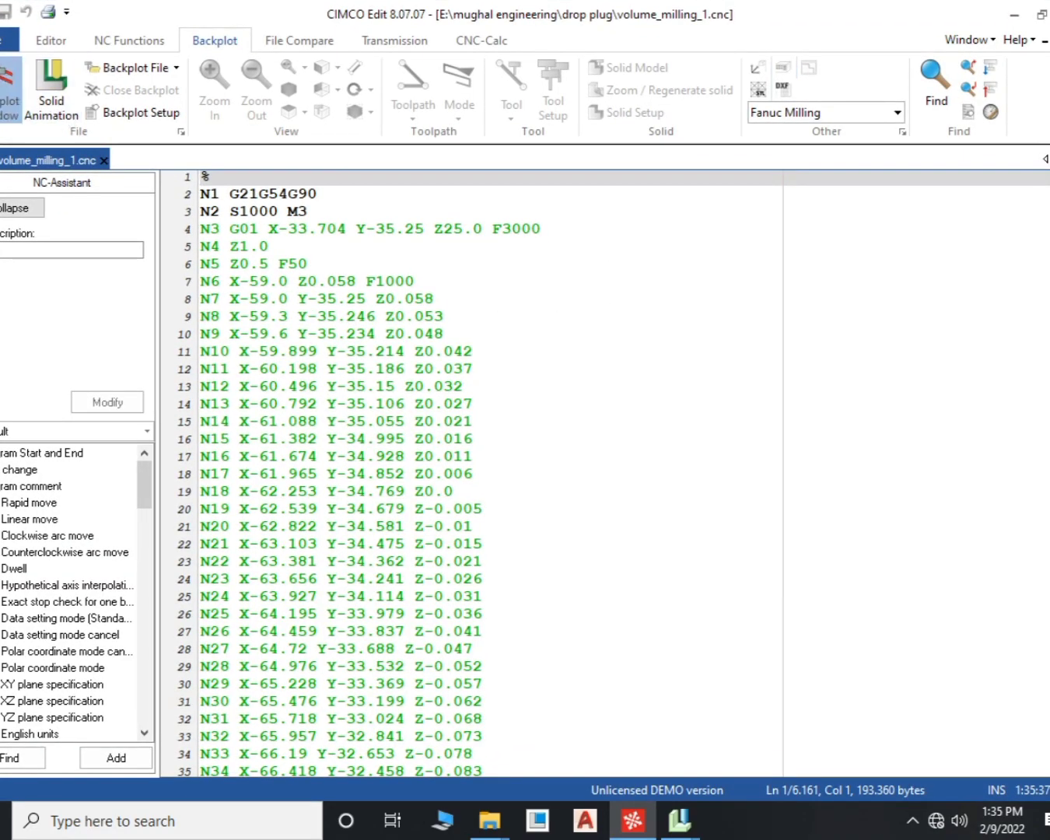
Step: Backplot the volume_milling_1 program and play its tool path simulation at a raised speed
click(10, 86)
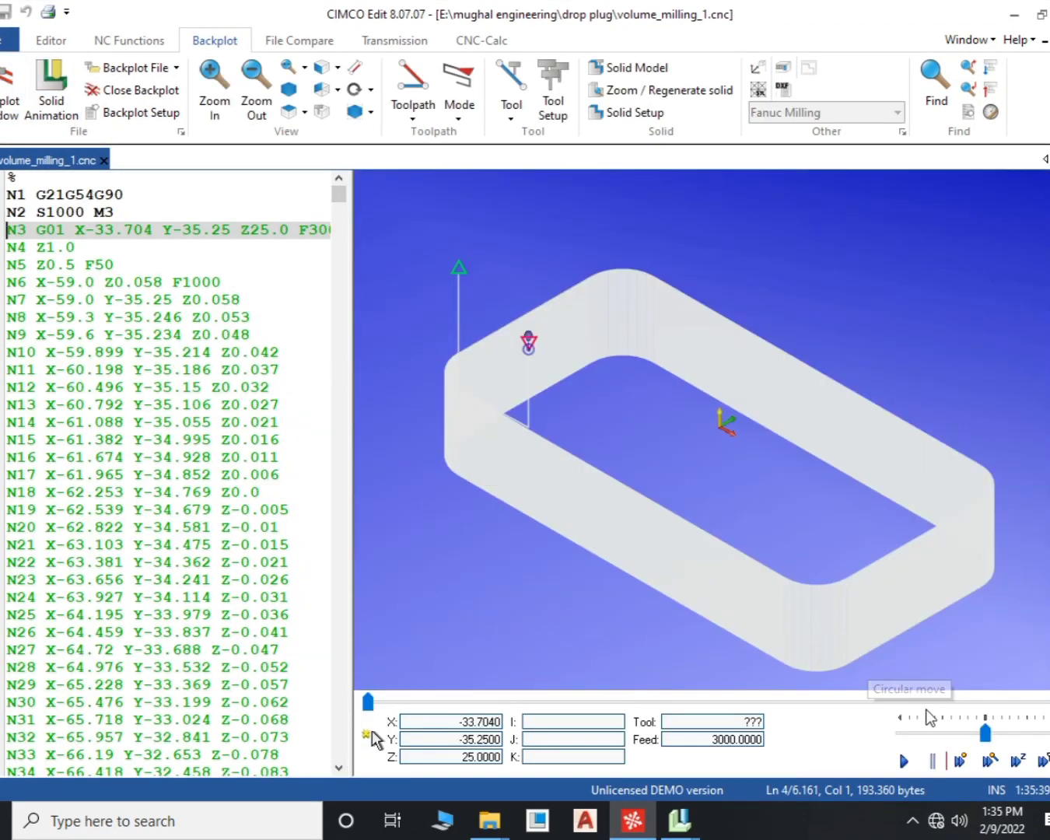
click(989, 732)
drag(992, 735, 1047, 732)
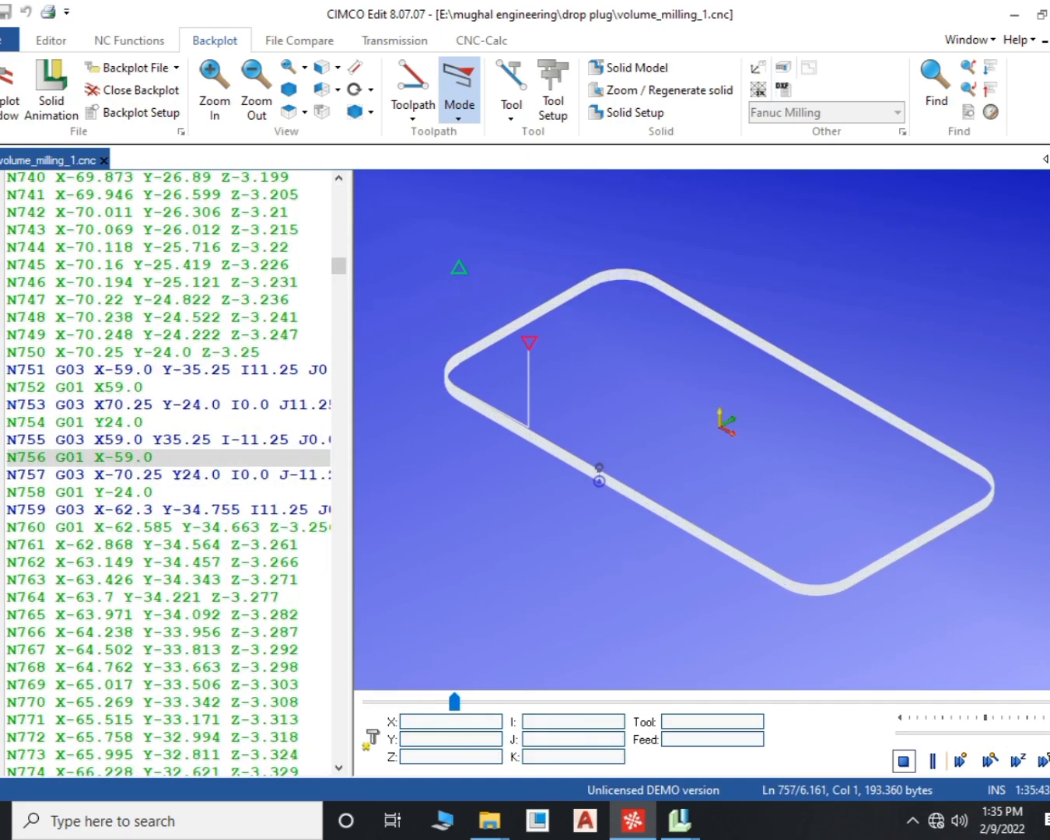